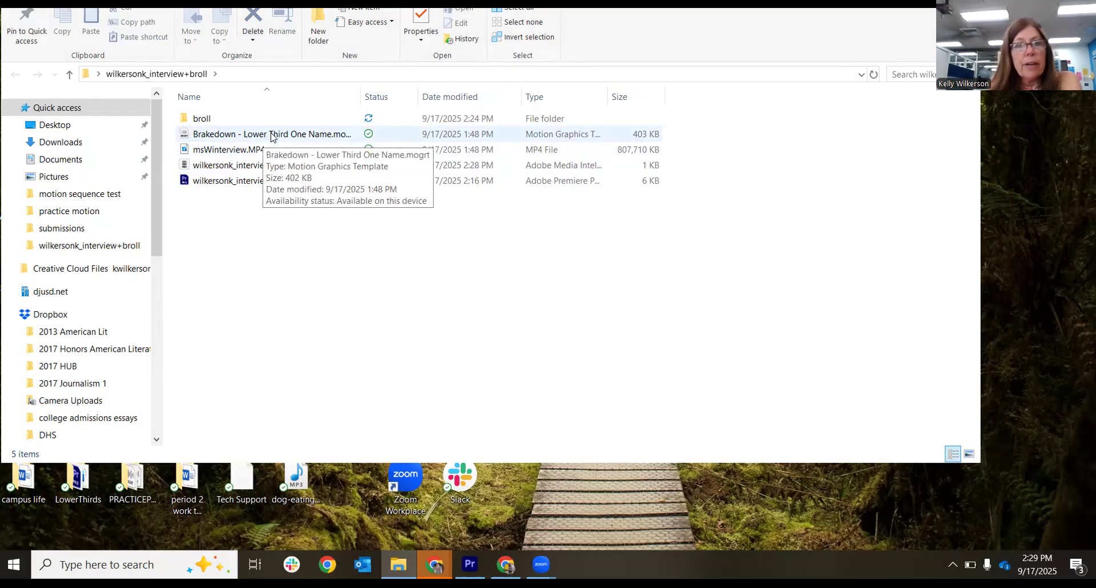
- Open the broll folder inside the interview project folder
left_click(207, 120)
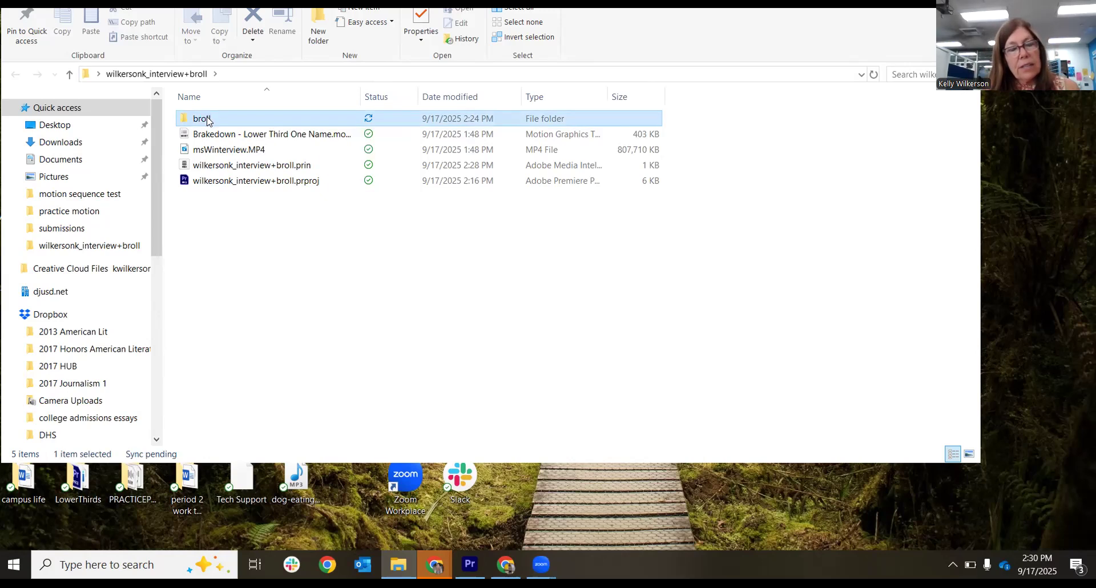
double_click(207, 120)
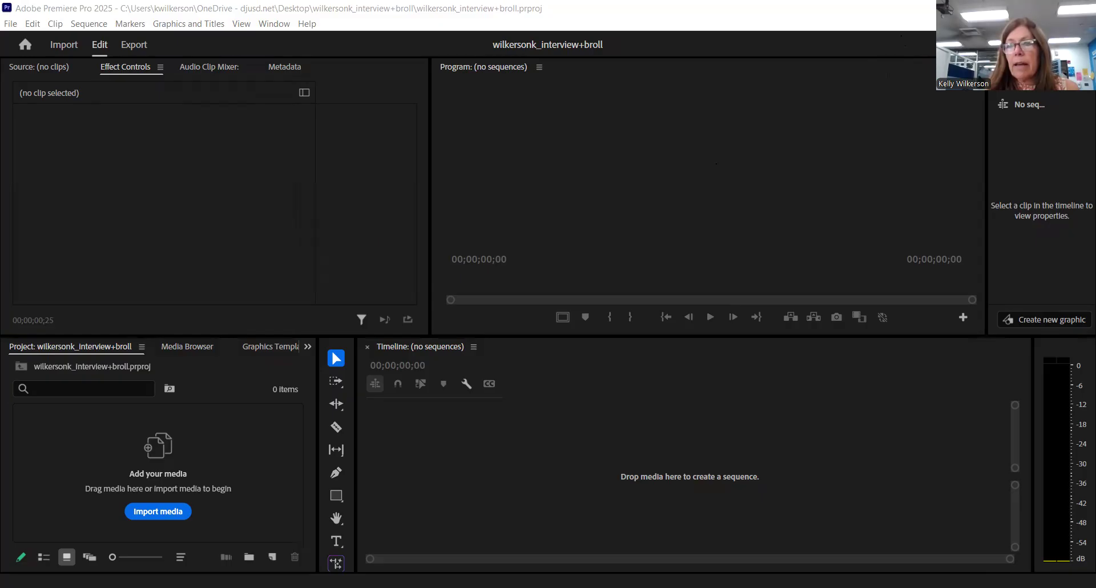
- In Premiere Pro, review the available workspaces, the Editing workspace choice and the option for resetting to the saved layout
left_click(1011, 45)
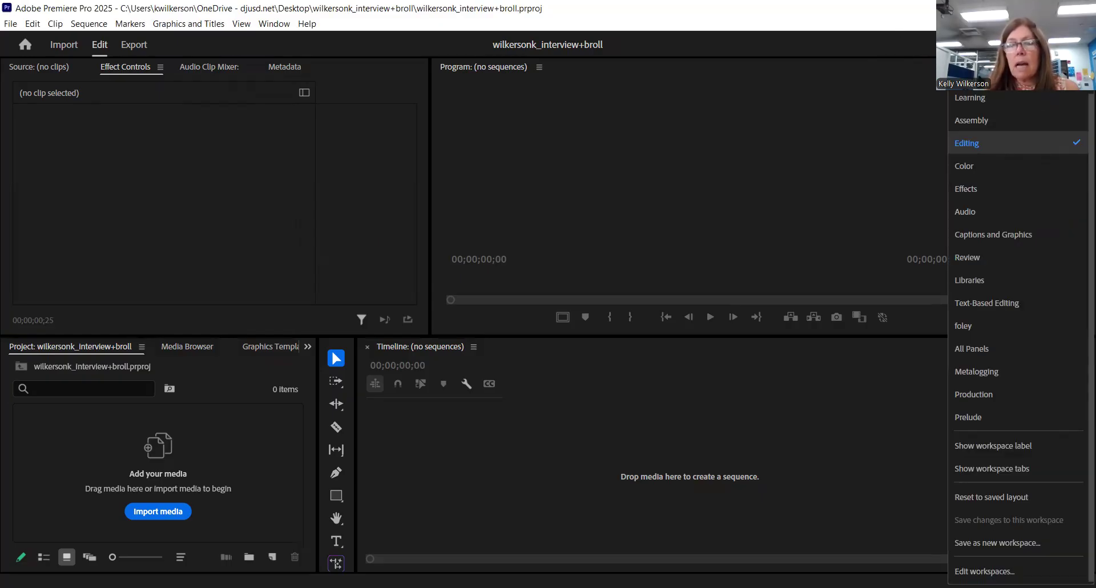
left_click(692, 20)
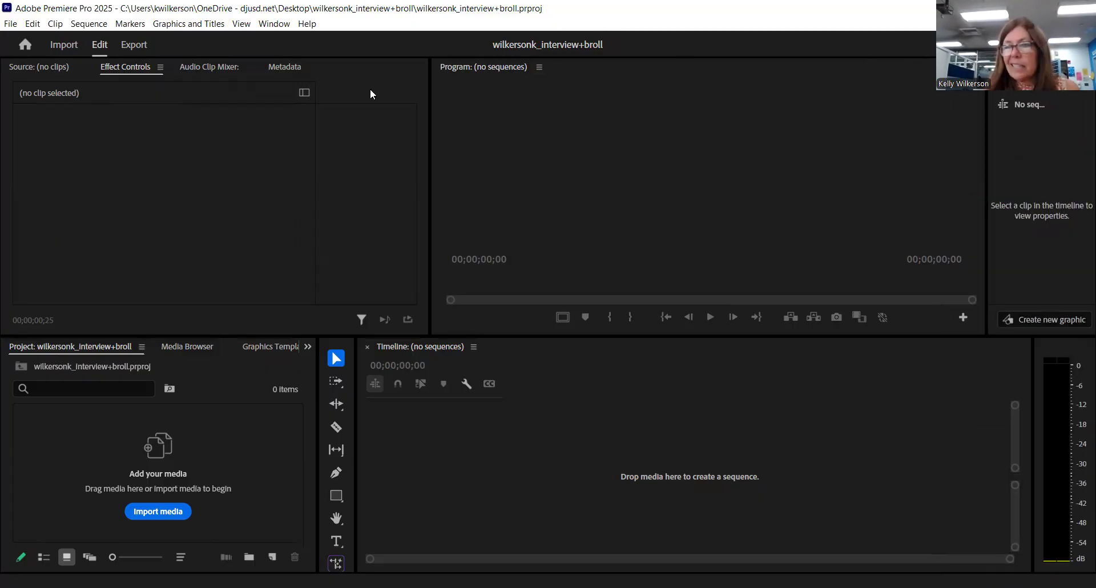
left_click(276, 24)
mouse_move(296, 41)
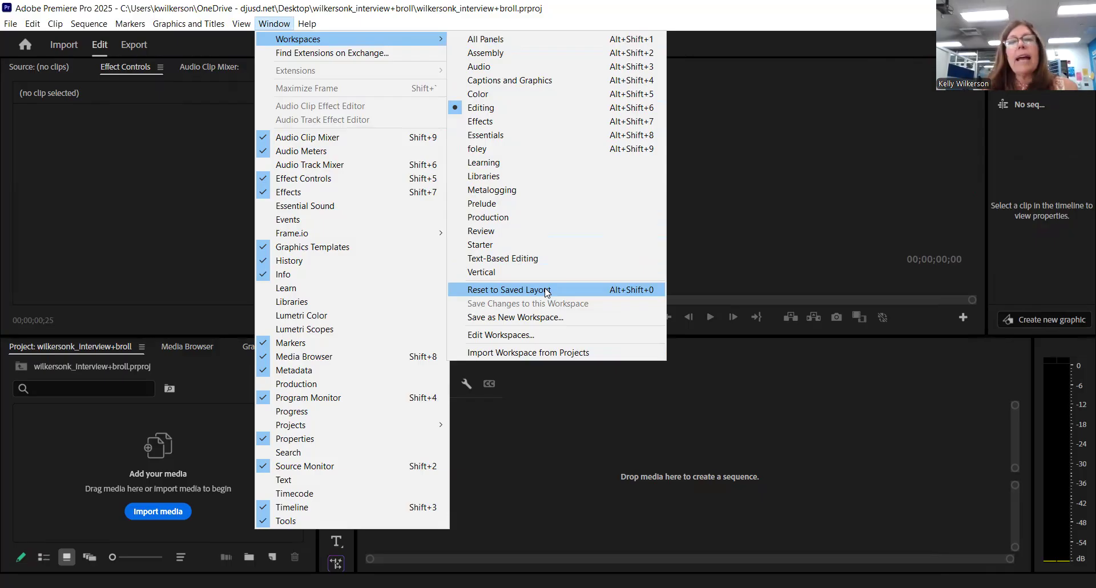
left_click(767, 190)
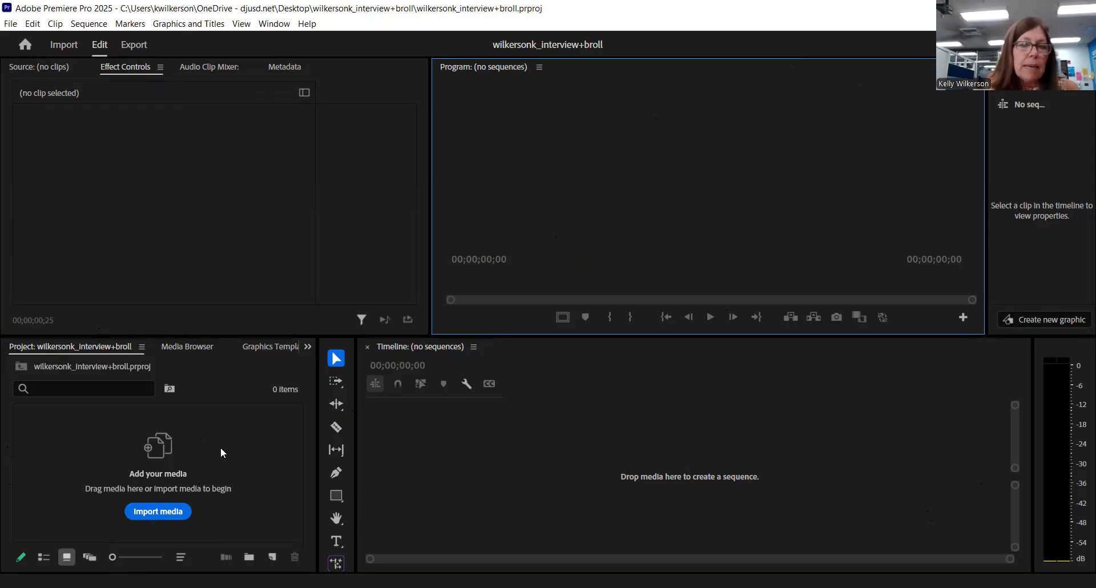
- Import msWinterview.MP4 from the project folder on the Desktop into the project
double_click(243, 430)
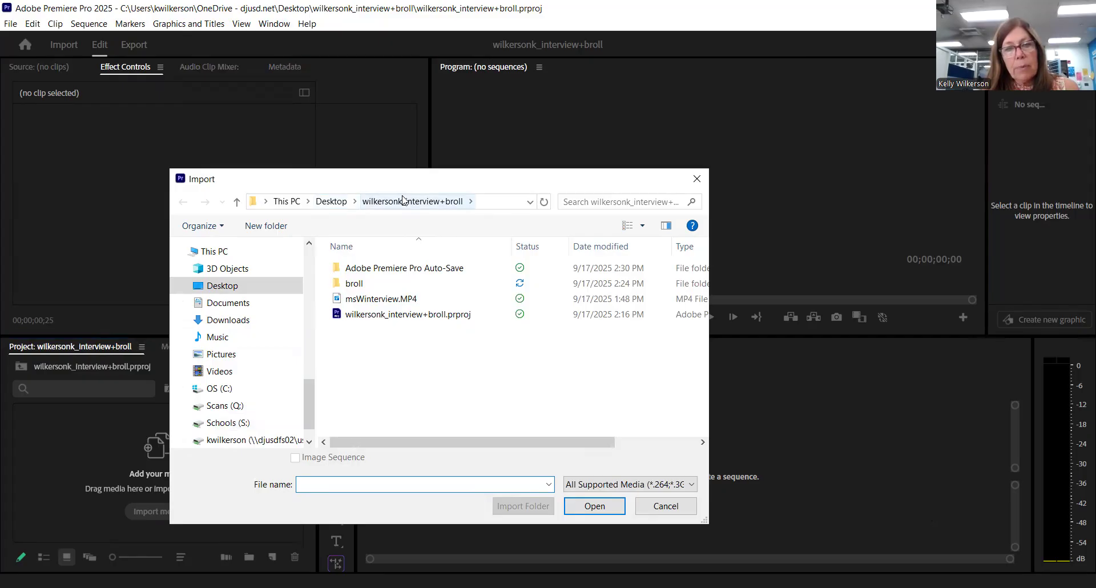
left_click(412, 301)
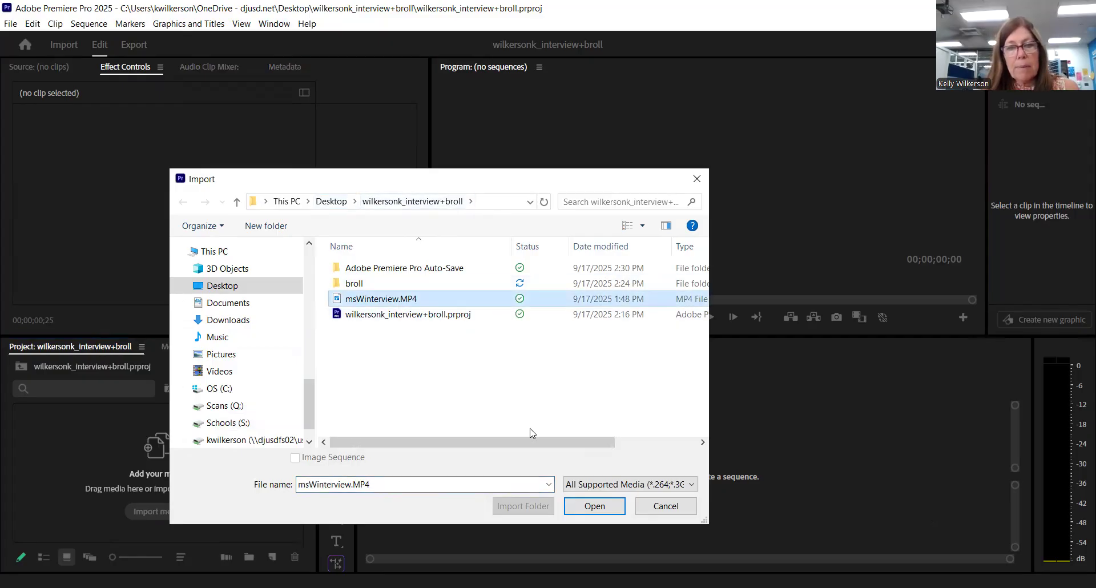
left_click(607, 509)
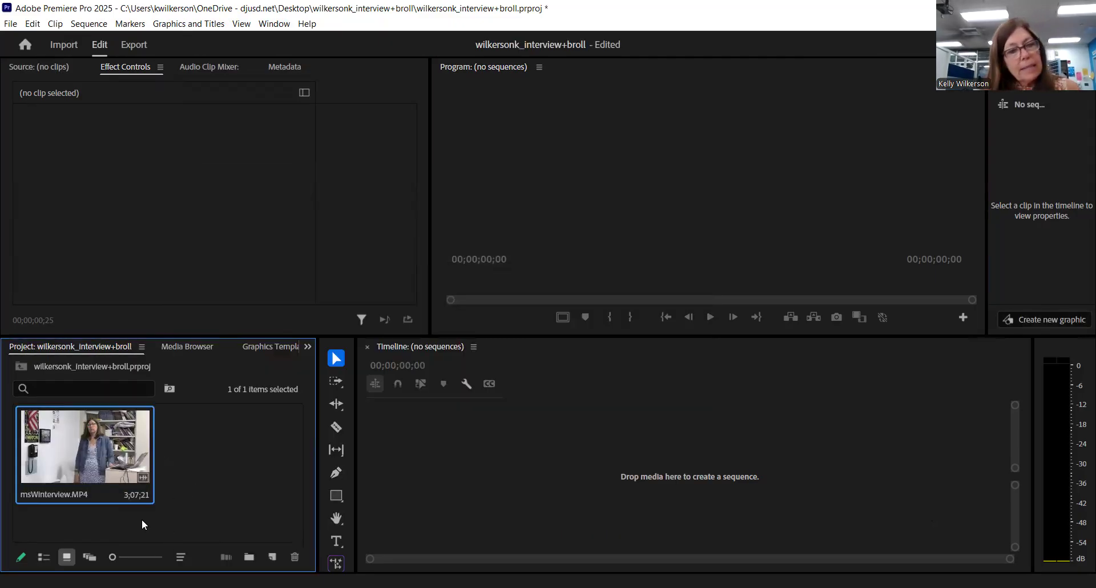
left_click(164, 512)
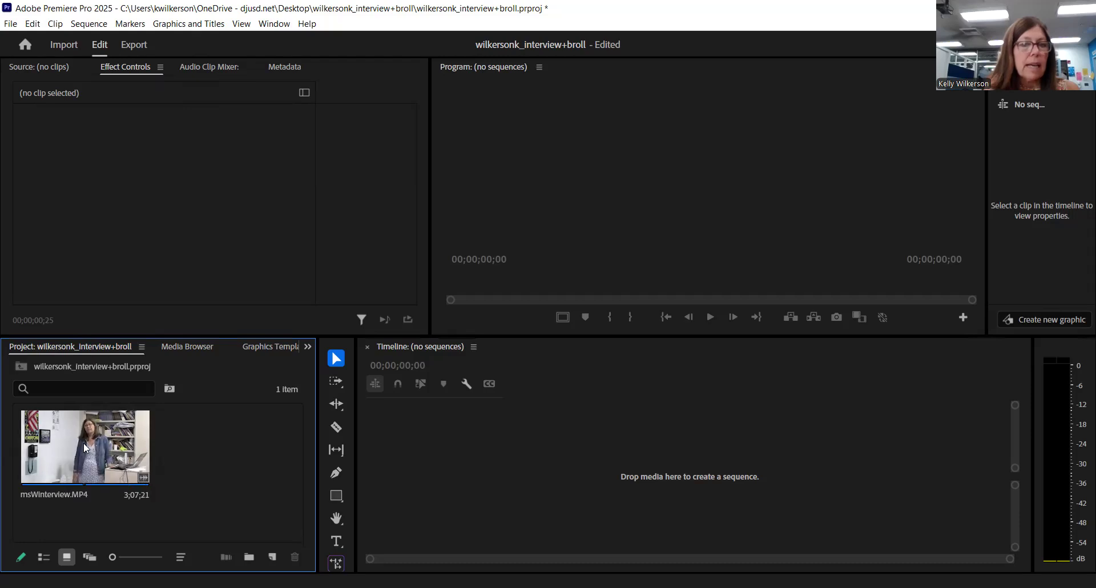
- Create a sequence from the msWinterview.MP4 clip and rename the sequence to match the project name, ending in "_interview+broll"
left_click_drag(83, 443, 490, 446)
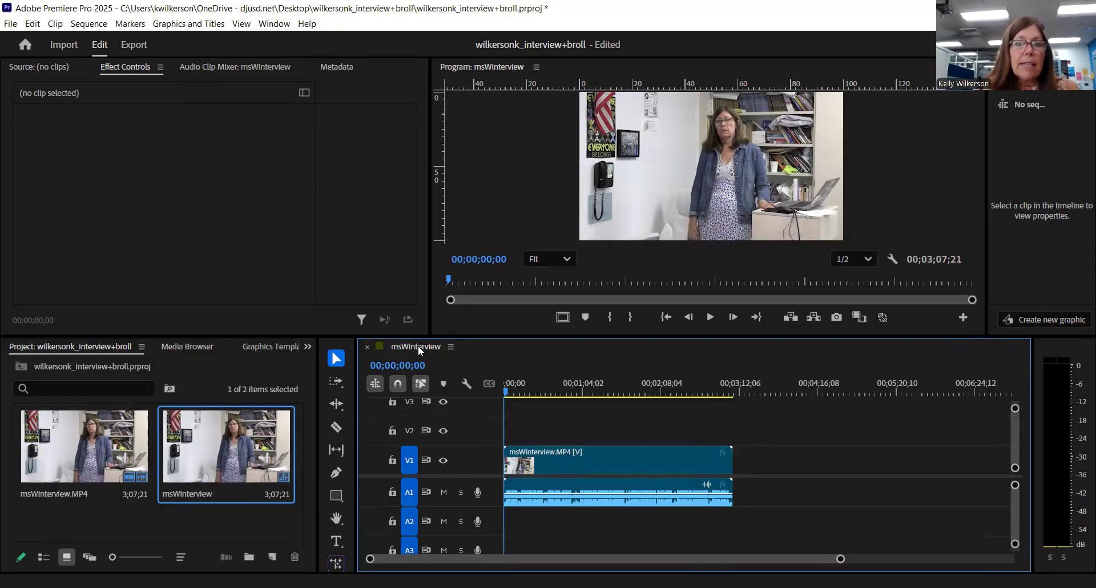
left_click(198, 492)
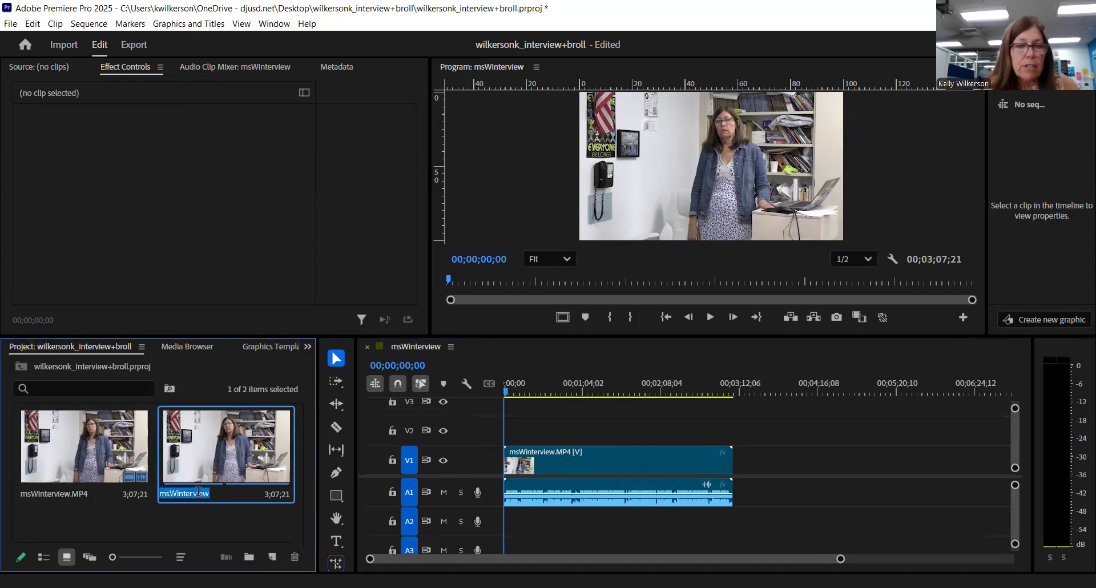
type("wilk")
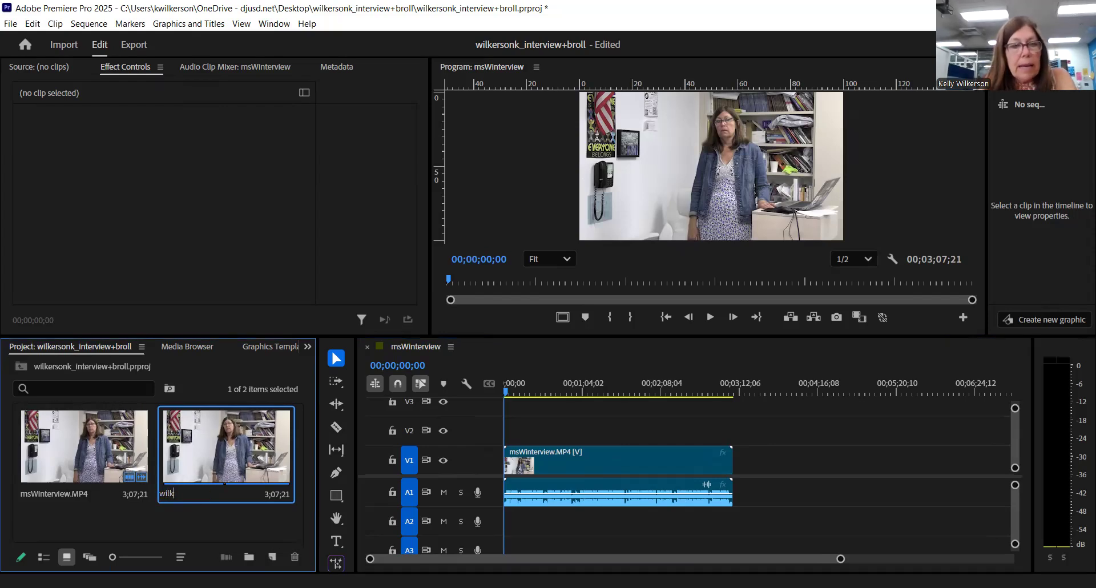
type("ersonk")
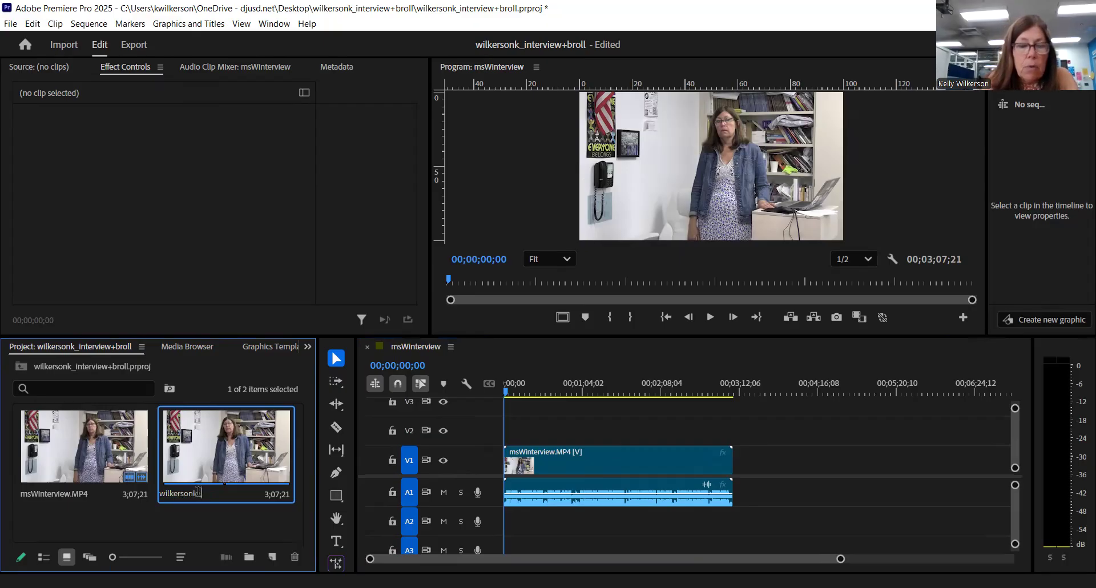
type("_interview+broll")
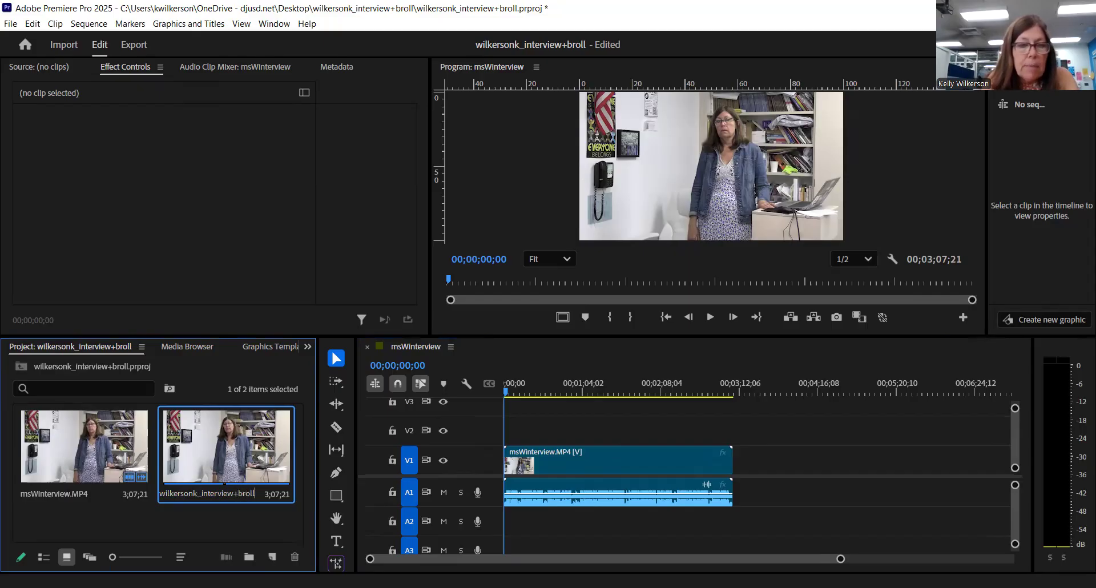
key("Return")
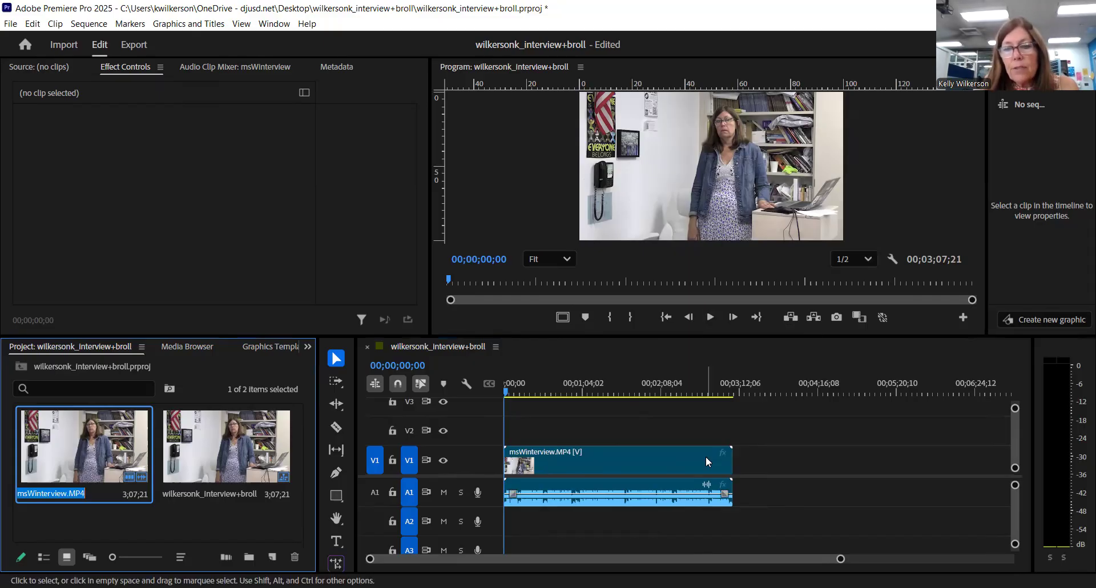
left_click(599, 424)
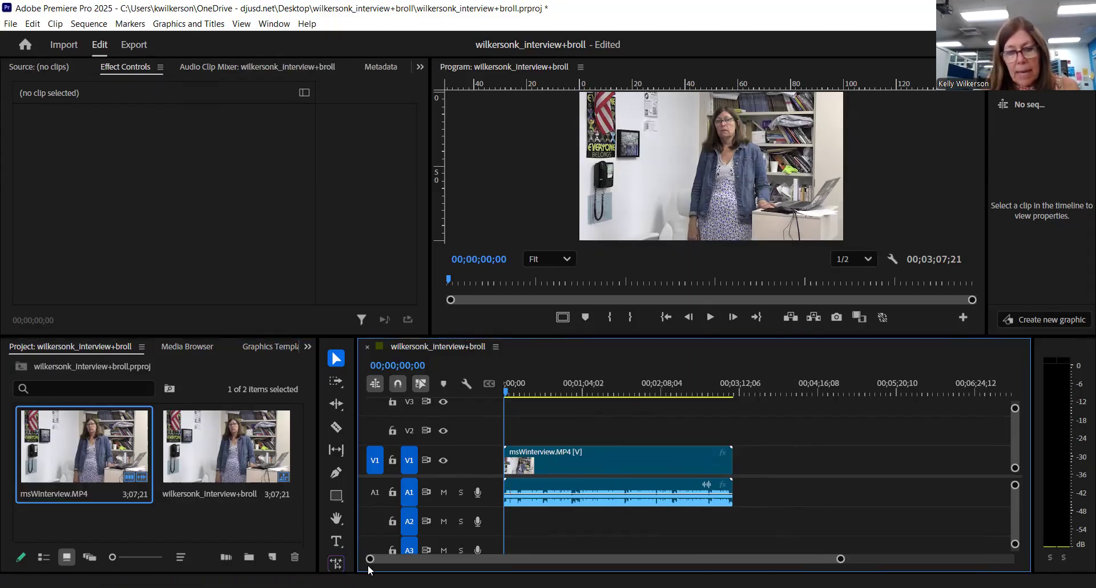
- Enlarge the audio track height so the interview clip's waveform is easy to read across its full length
mouse_move(371, 560)
left_mouse_down()
mouse_move(396, 563)
mouse_move(382, 560)
left_mouse_up()
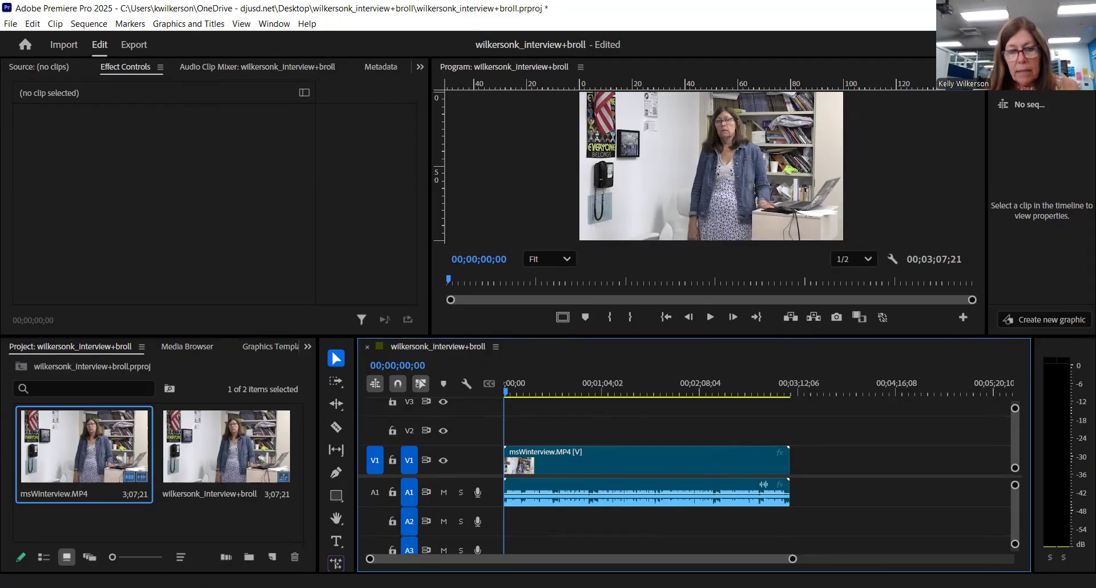
left_click_drag(370, 559, 411, 565)
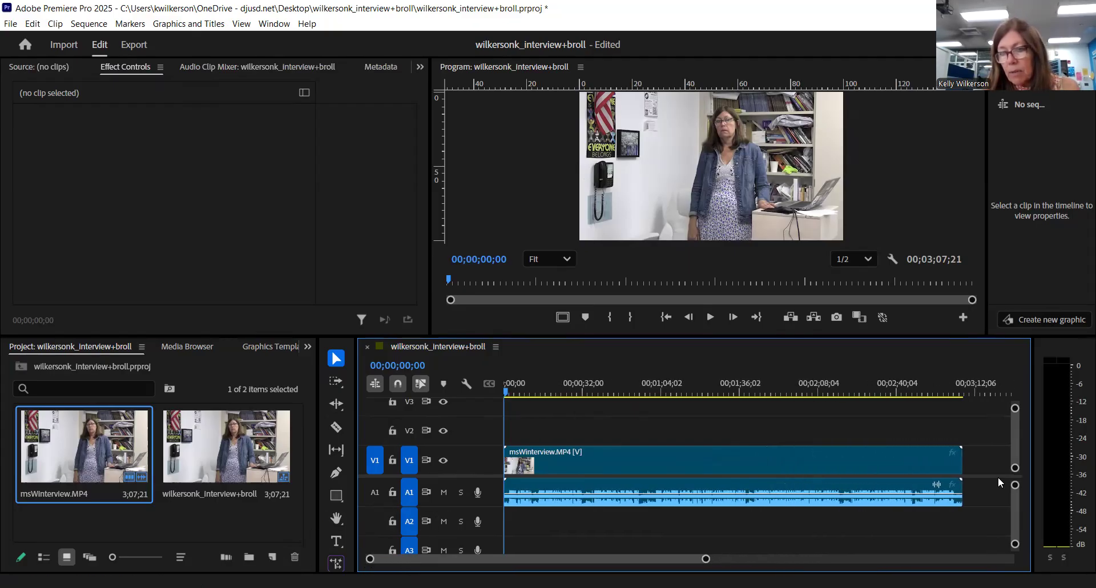
left_click_drag(1015, 484, 1016, 486)
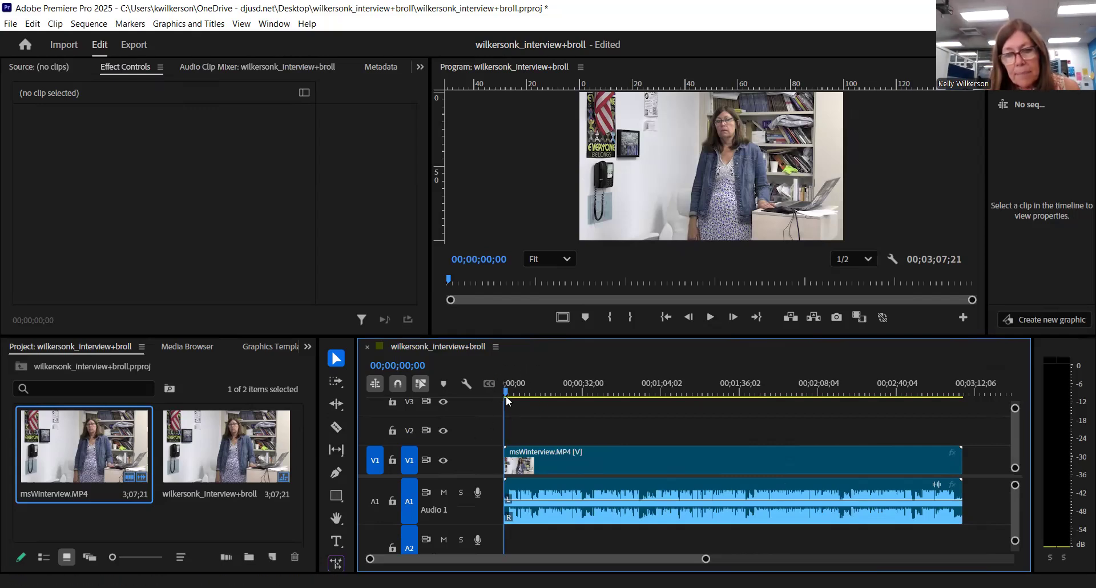
- Play the opening seconds of the interview repeatedly to find a suitable cut point in the speech
left_click_drag(503, 390, 535, 393)
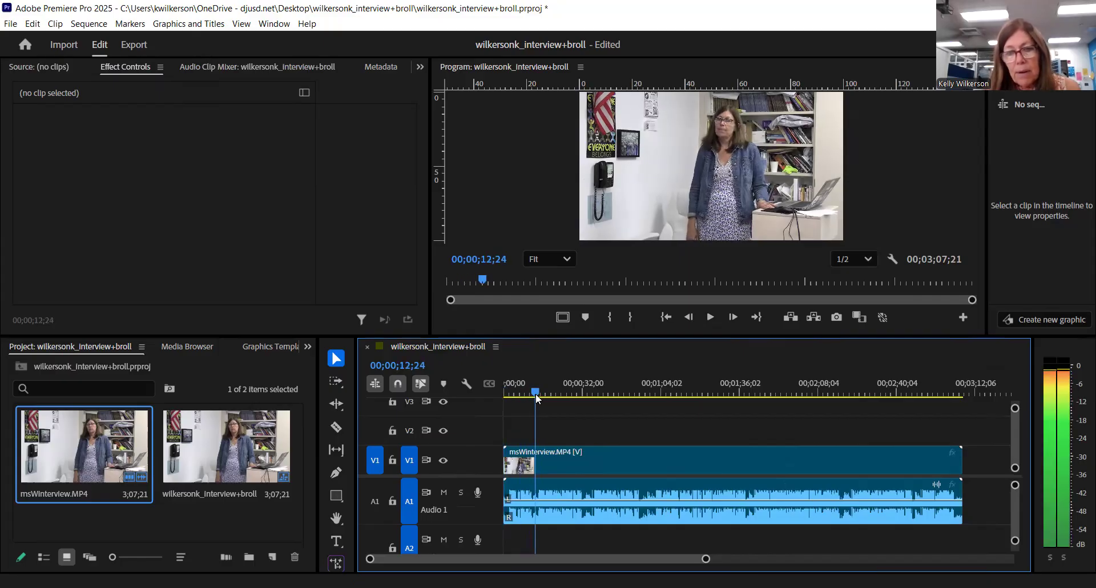
left_click(710, 318)
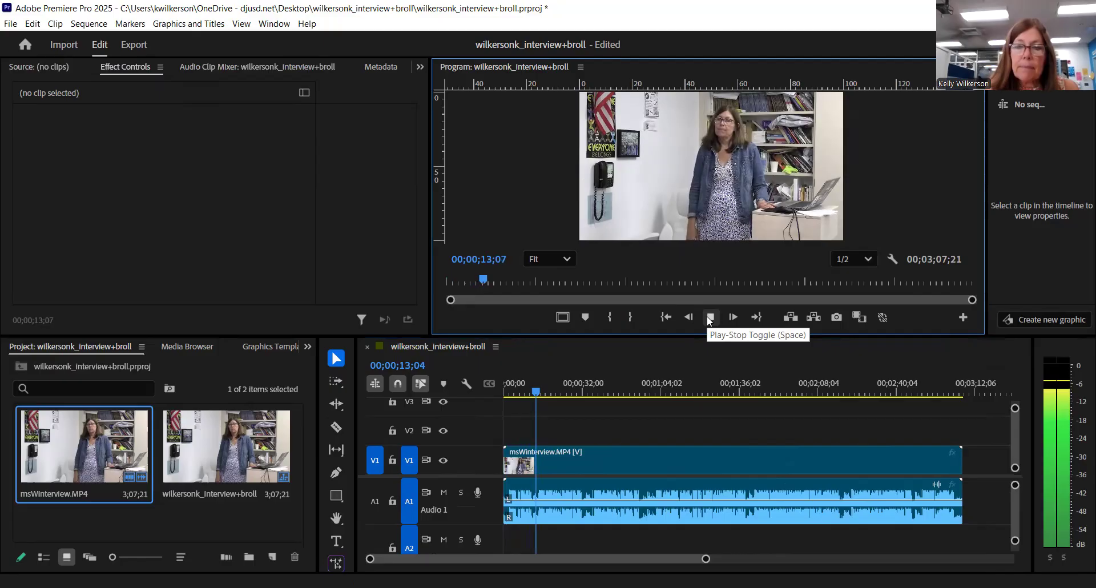
left_click_drag(540, 393, 518, 392)
left_click(710, 317)
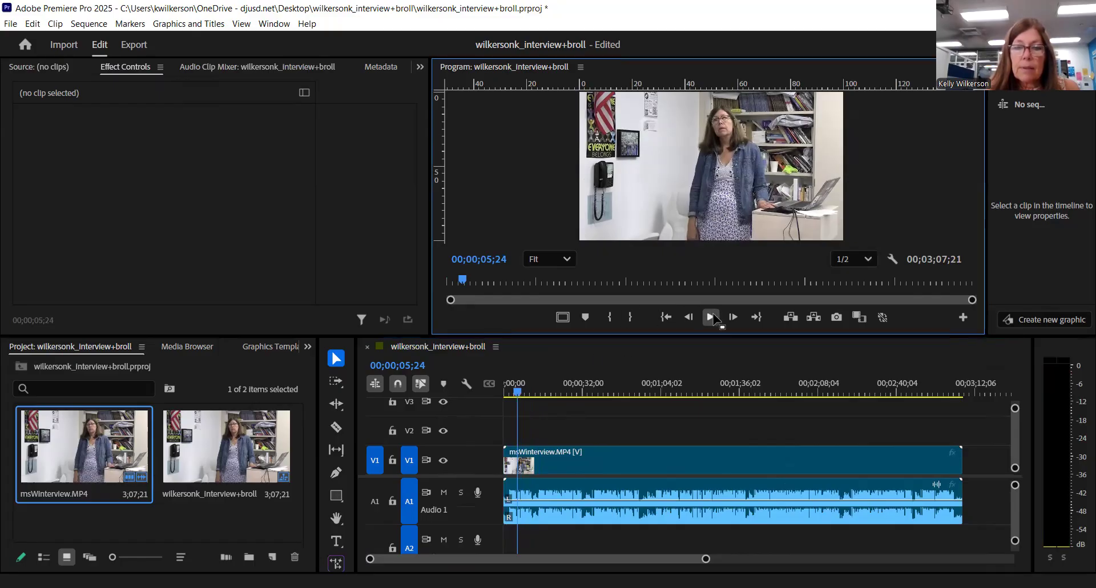
left_click(711, 317)
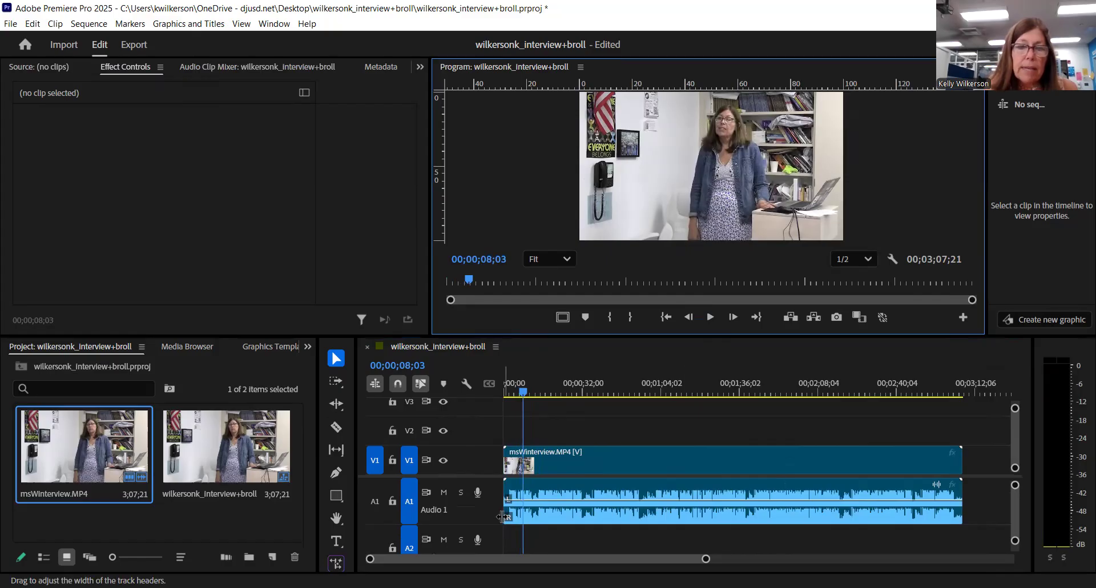
left_click_drag(373, 558, 457, 549)
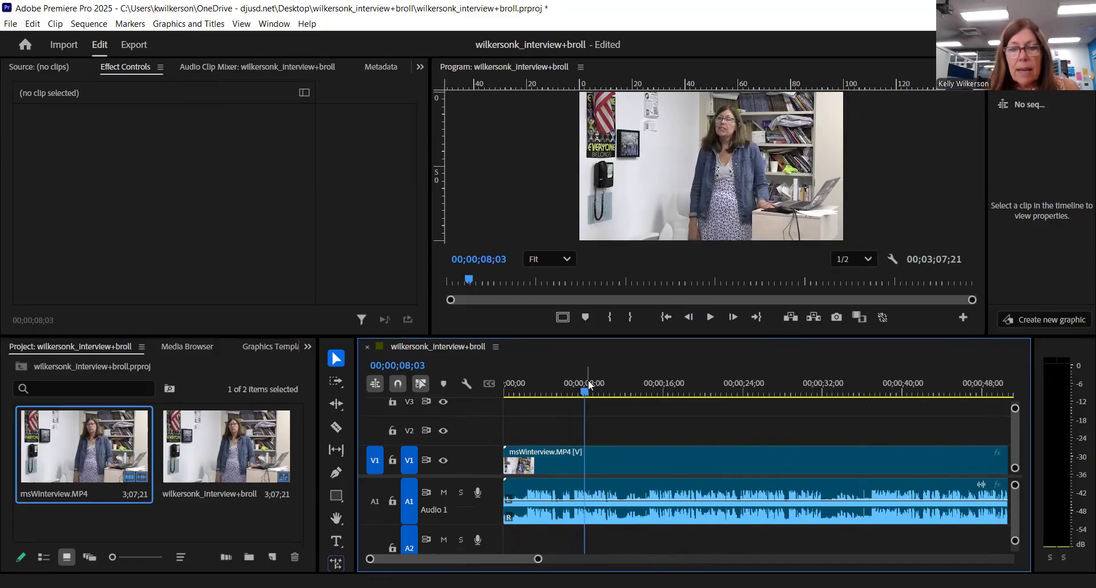
left_click_drag(584, 392, 572, 393)
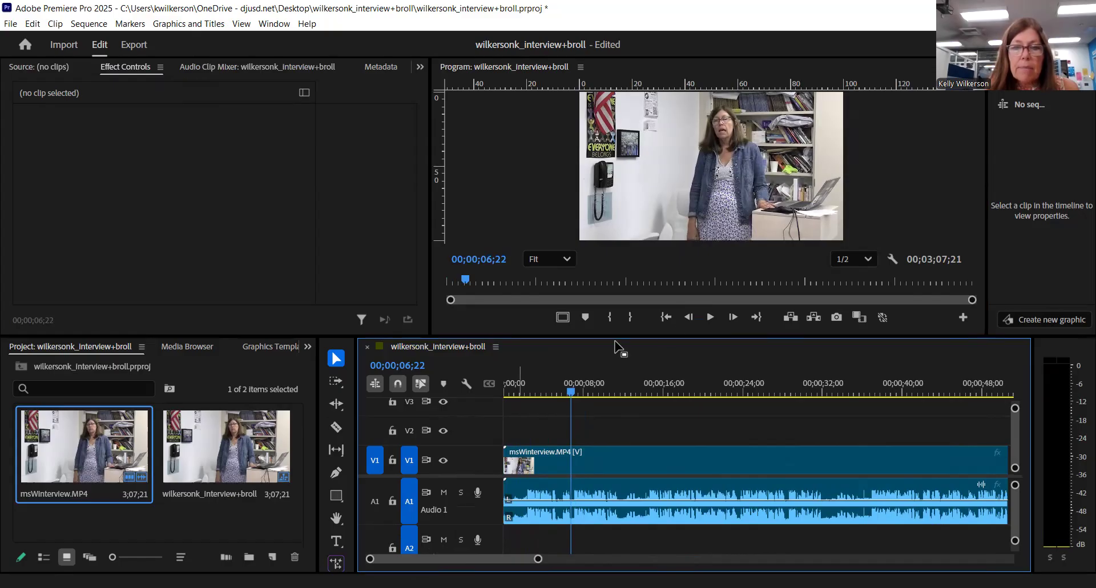
left_click(711, 318)
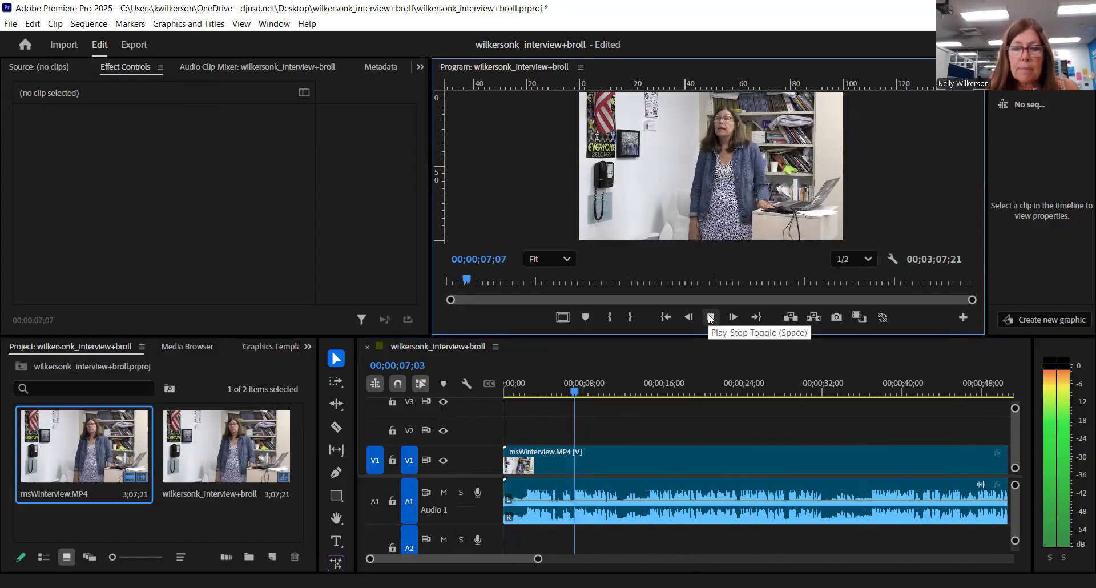
left_click(577, 394)
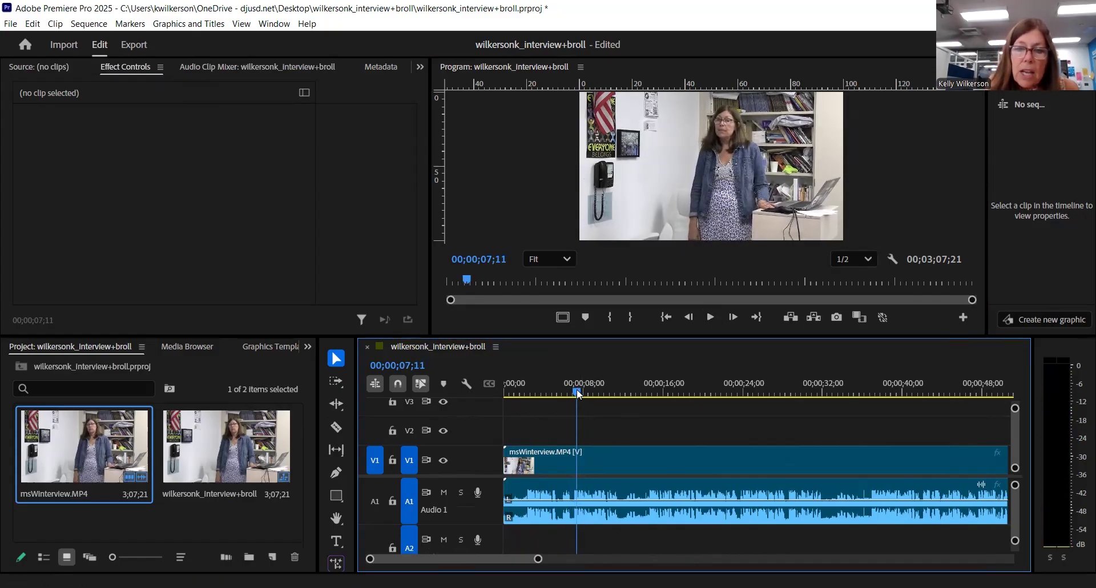
- Split the interview clip's video and audio at 00;00;06;24, in the quiet gap before the speech resumes
left_click(572, 392)
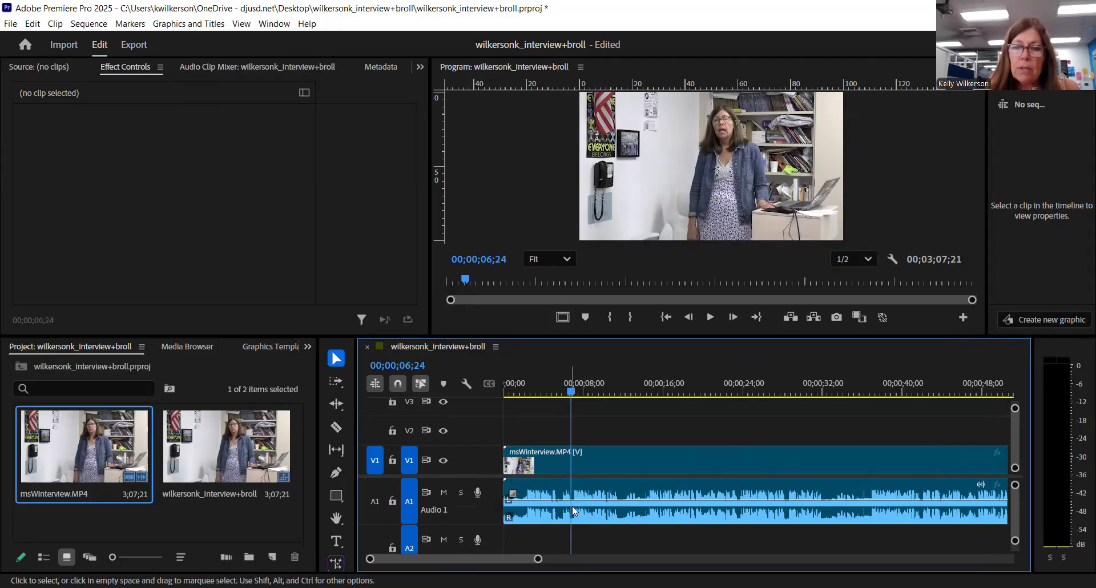
left_click(576, 393)
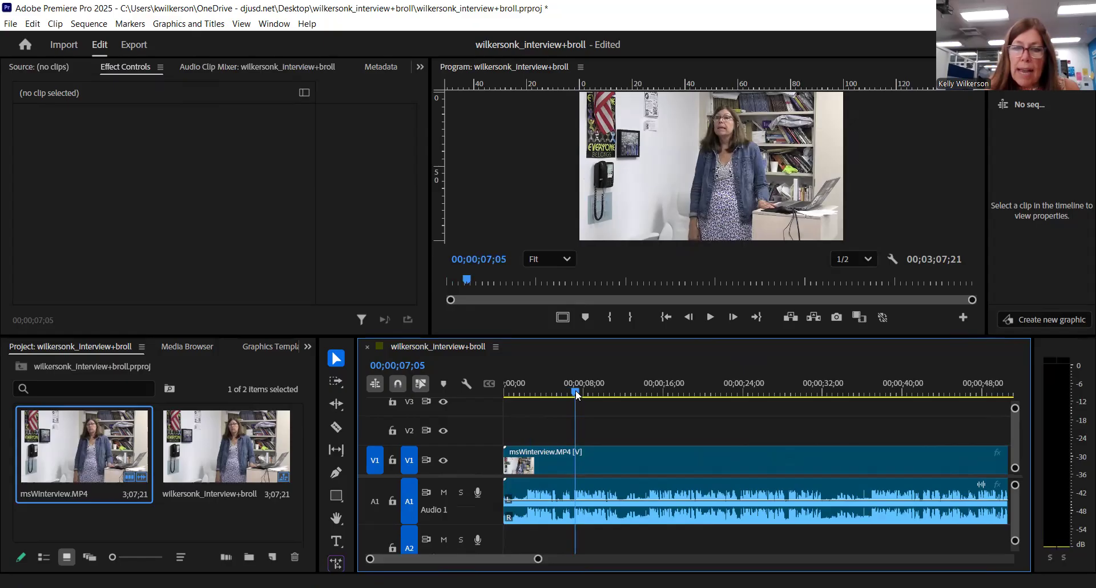
key("Left")
key("Left")
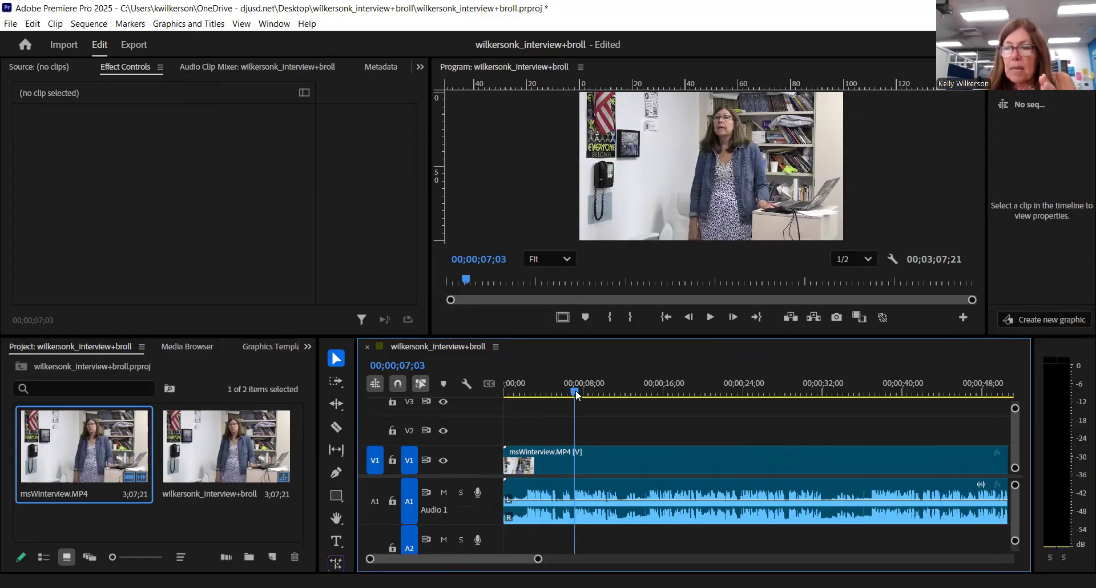
key("Left")
key("Left")
key("Left")
key("Left")
key("Left")
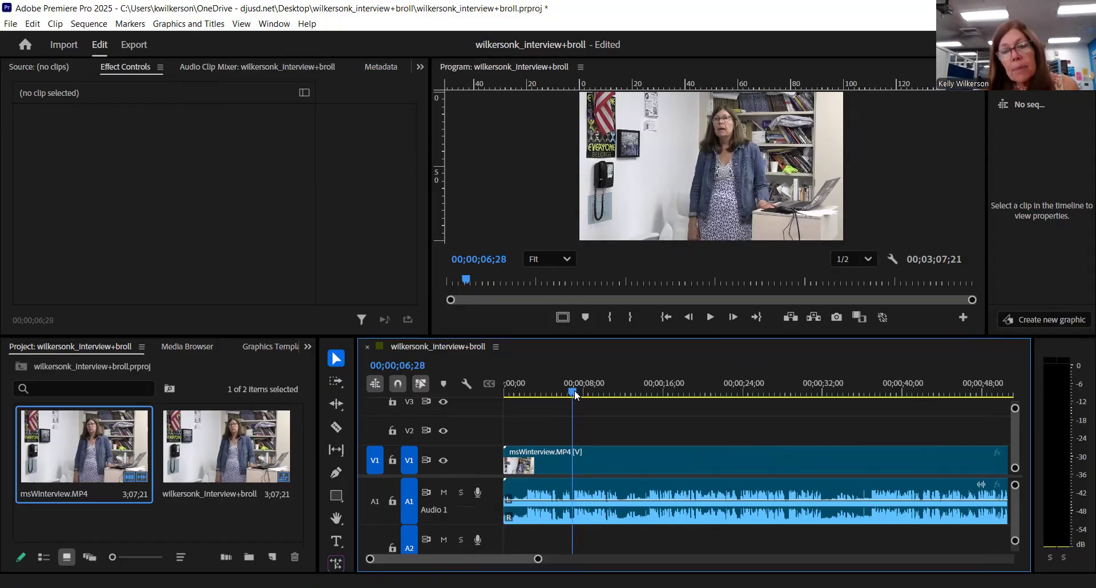
left_click_drag(574, 391, 571, 391)
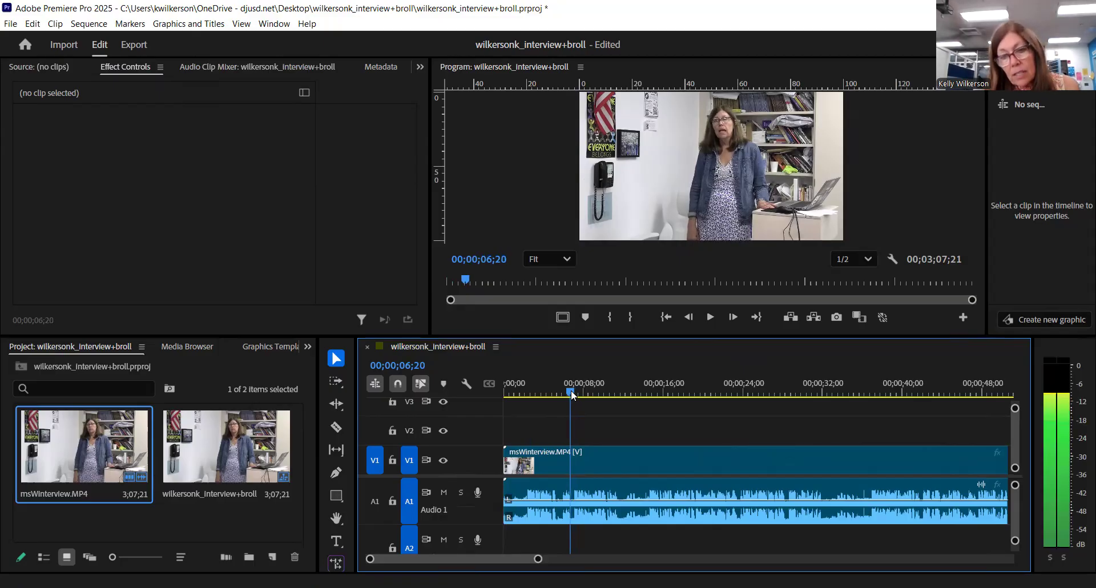
key("Right")
key("Right")
key("Right")
key("Right")
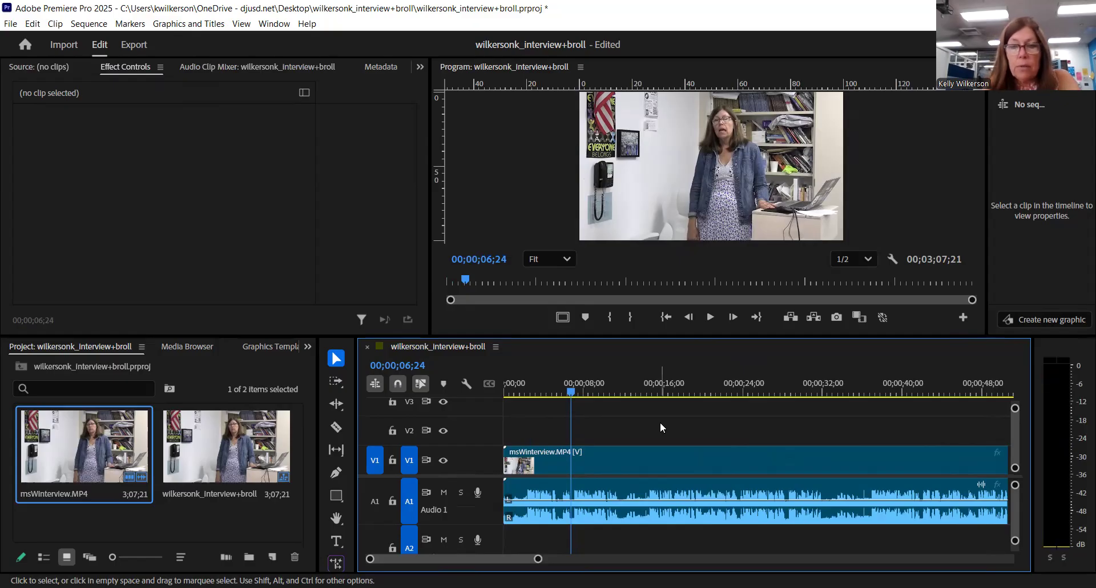
key("ctrl+k")
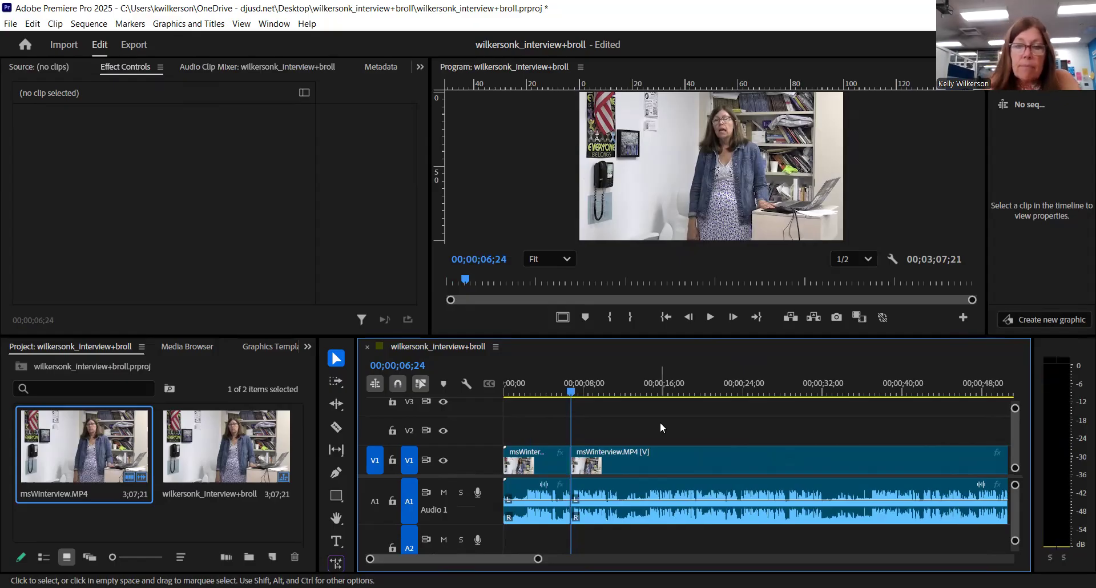
- Delete the opening interview segment before the 00;00;06;24 cut and play the start of the remaining clip
left_click_drag(569, 391, 593, 388)
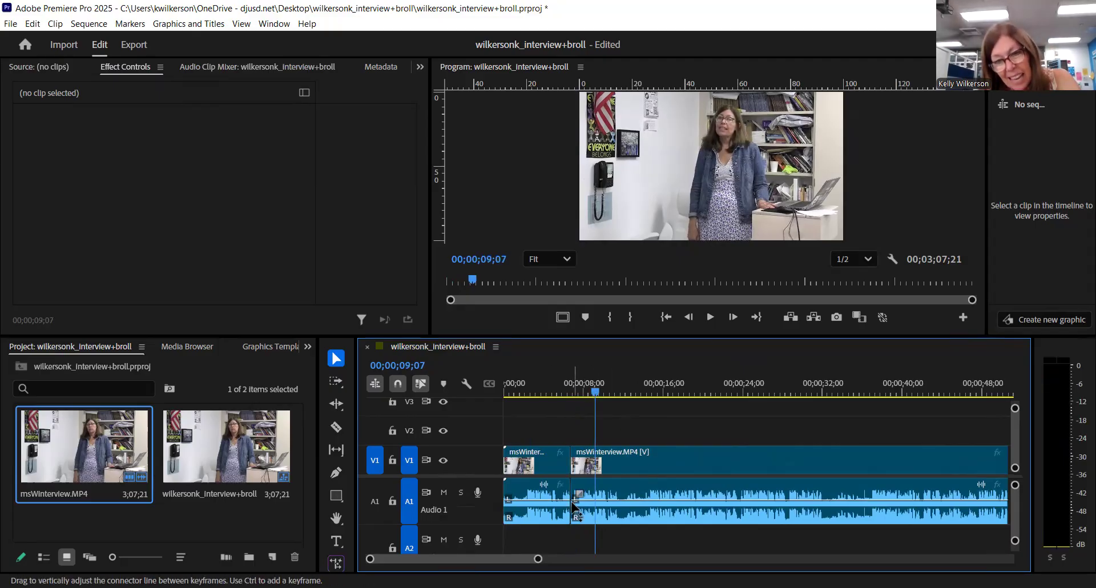
left_click(549, 469)
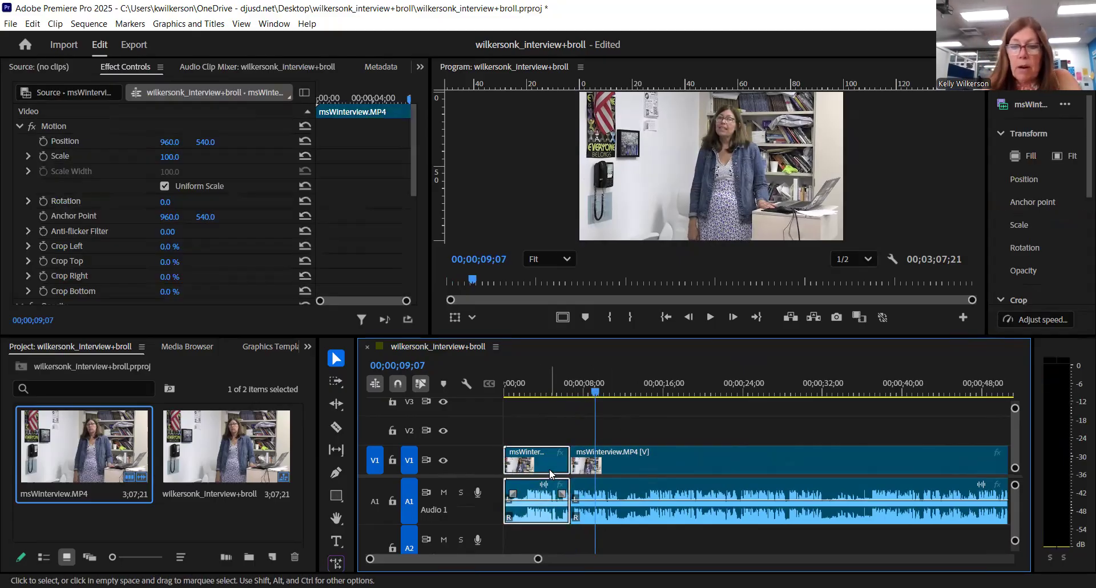
key("Delete")
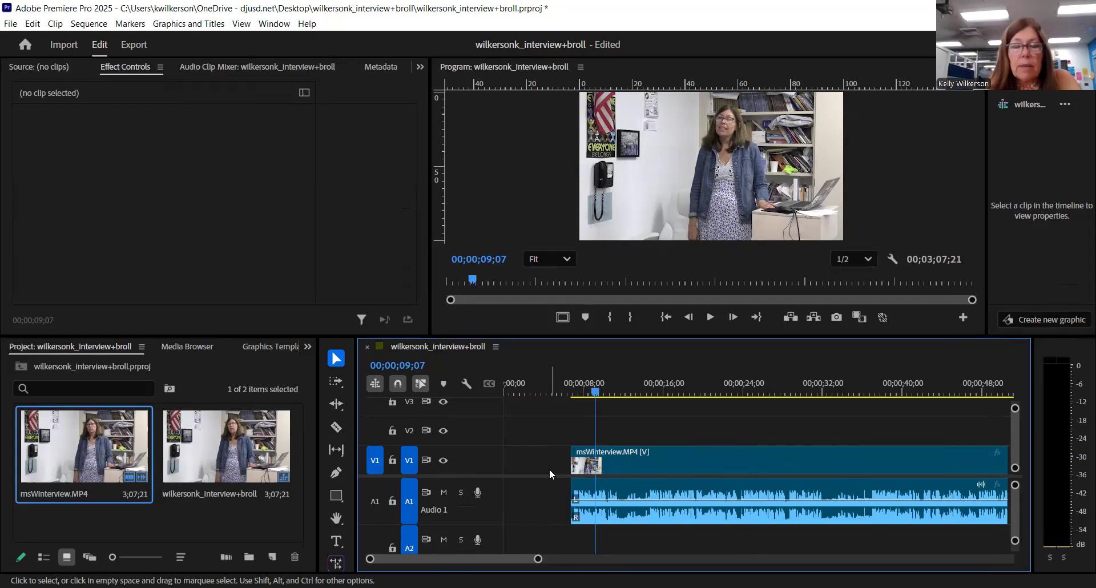
left_click_drag(596, 394, 569, 395)
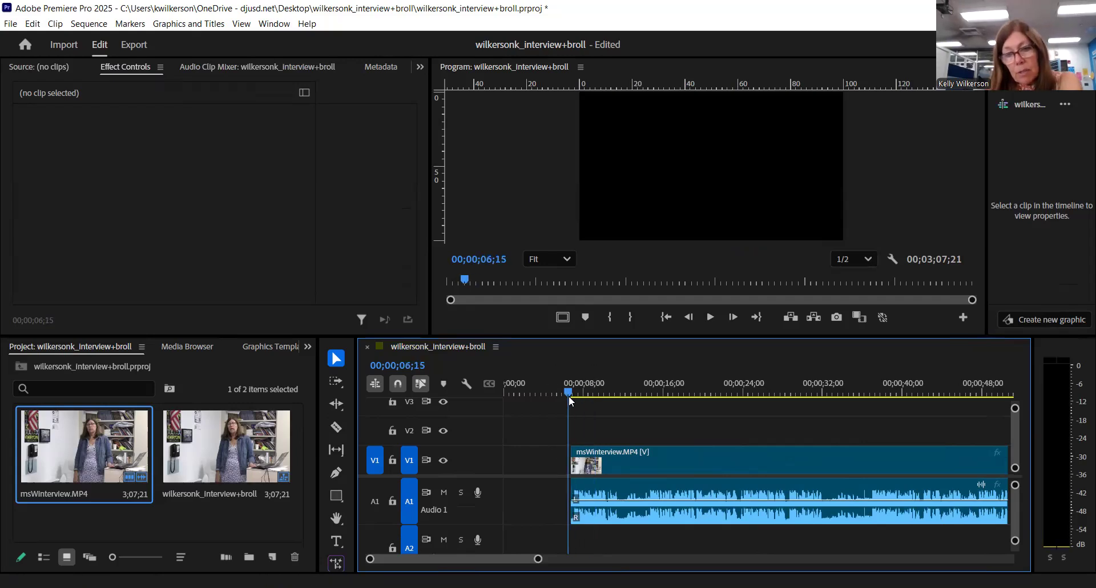
left_click(713, 317)
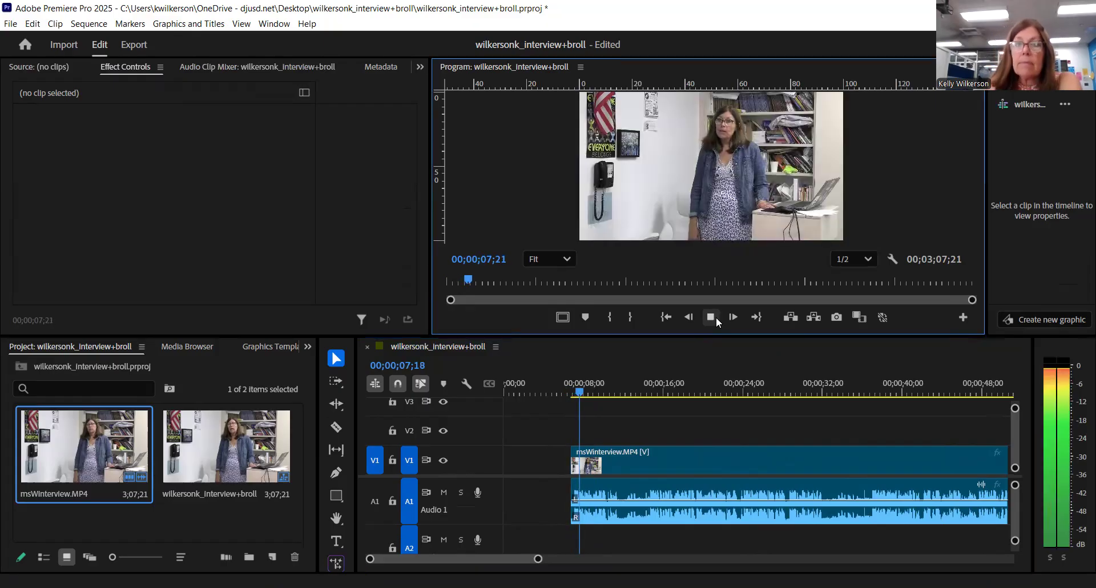
left_click(711, 317)
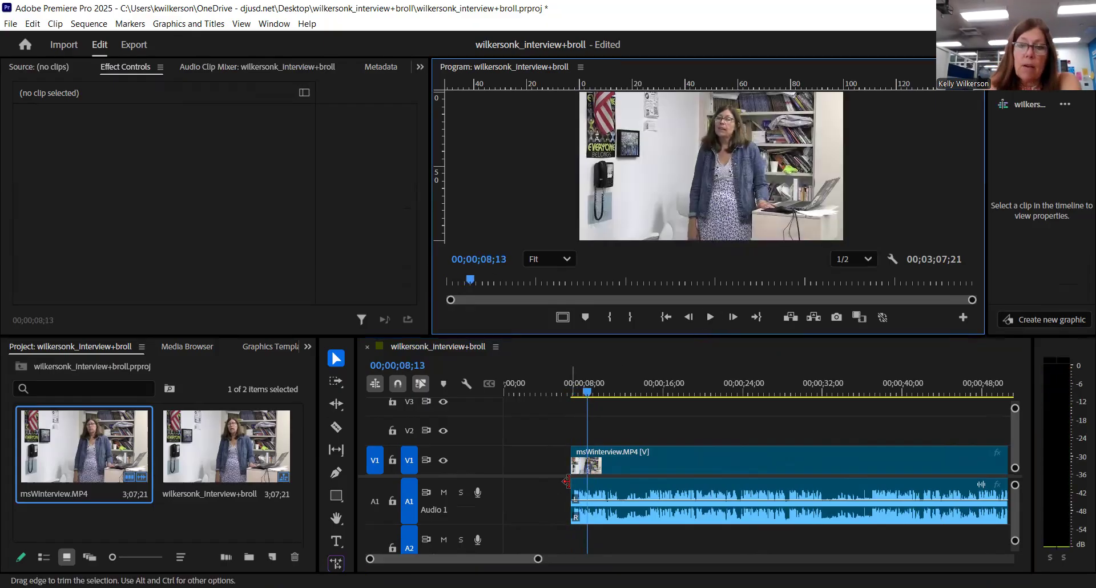
- Ripple delete the empty gap before the interview clip so the clip starts at 00;00;00;00
left_click(530, 460)
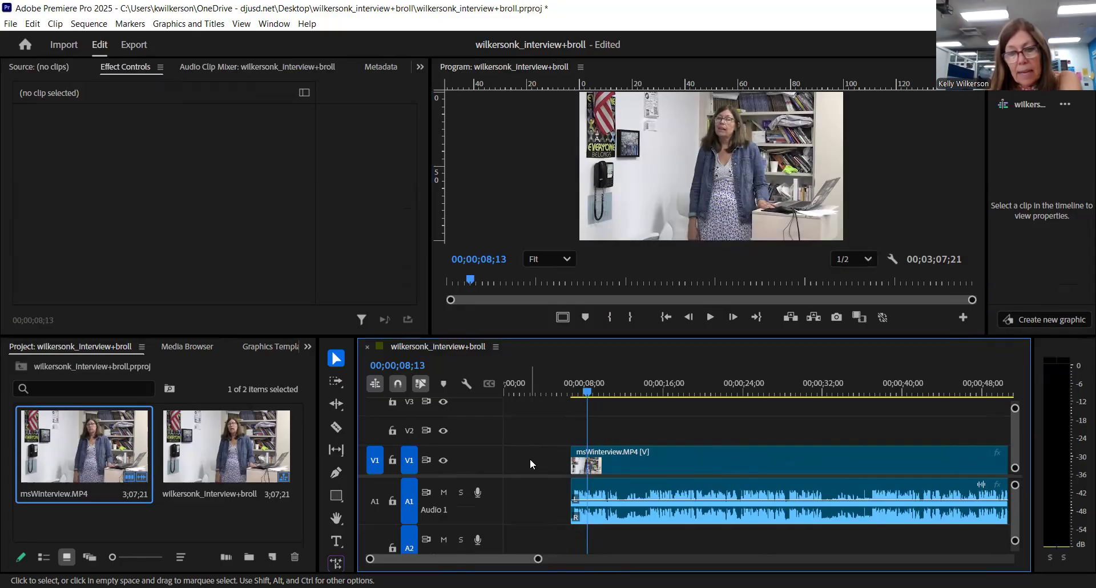
right_click(530, 460)
left_click(552, 469)
- Play the interview from the sequence start and split its video and audio at 00;00;05;13, in the pause after the first statement
key("Home")
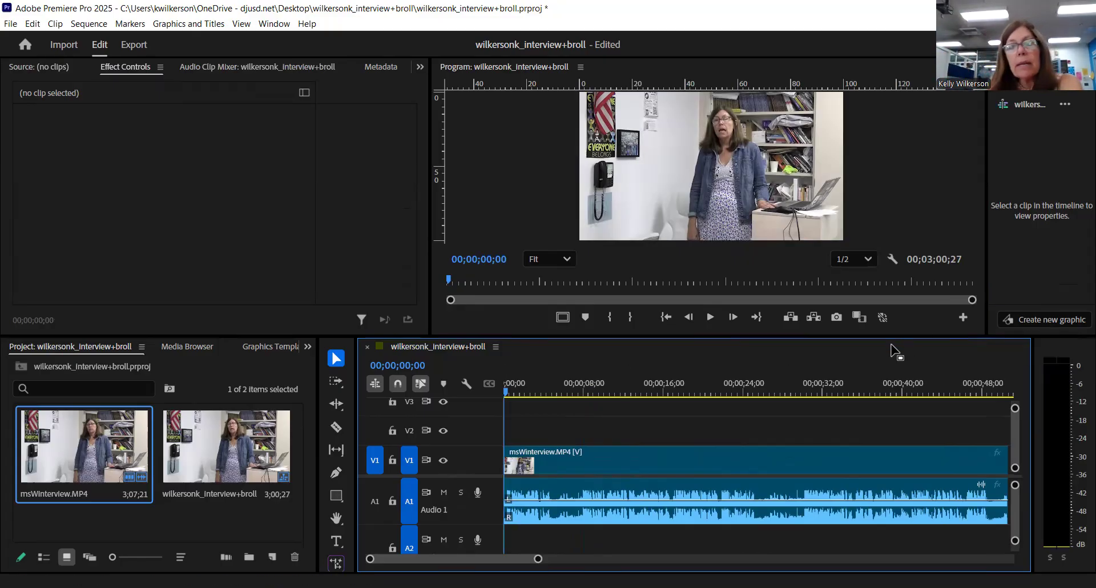
left_click(711, 318)
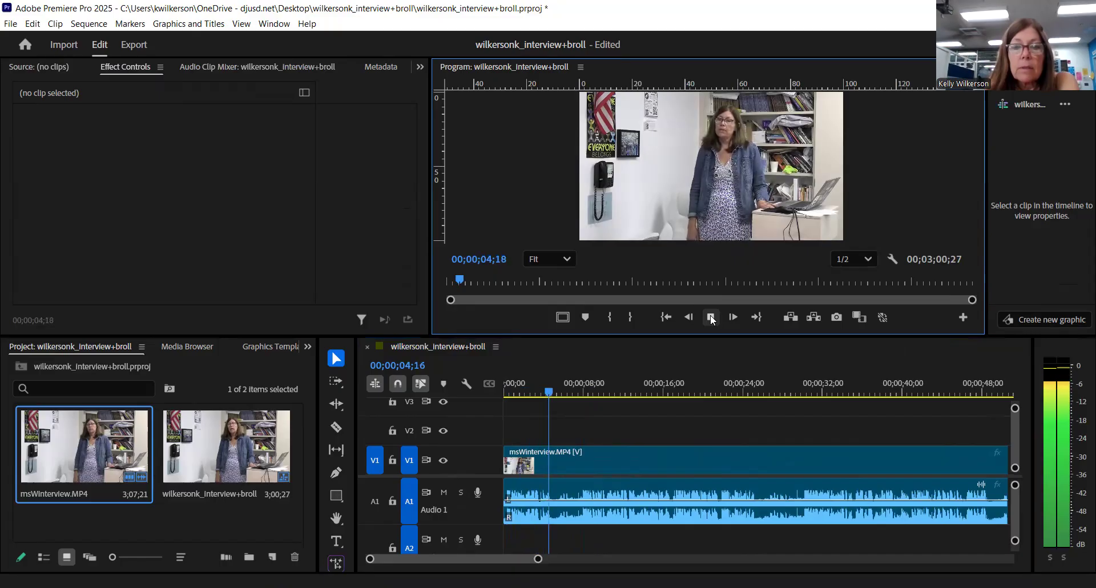
key("space")
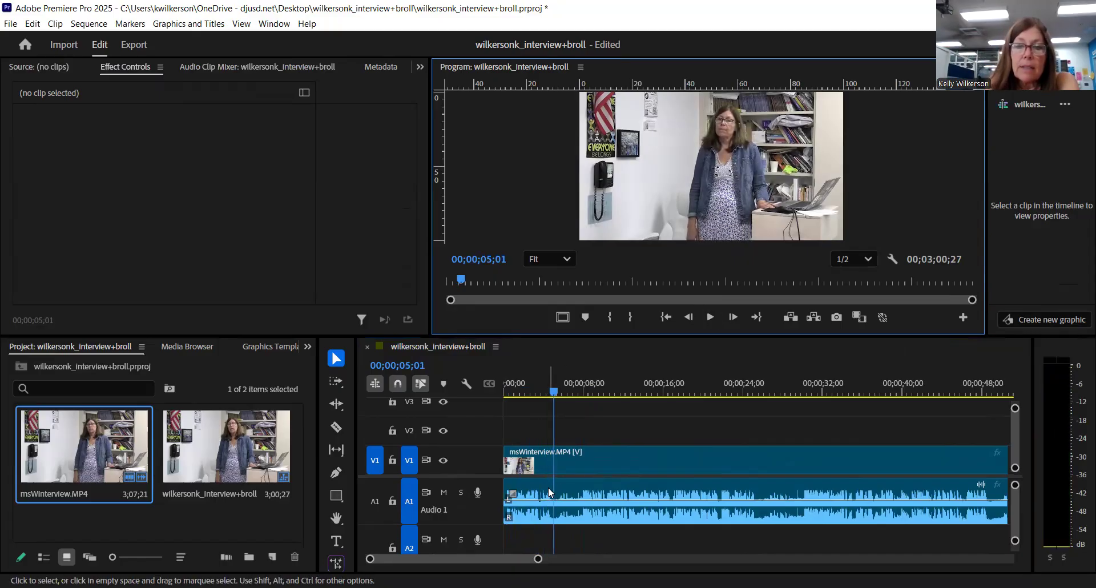
left_click(558, 391)
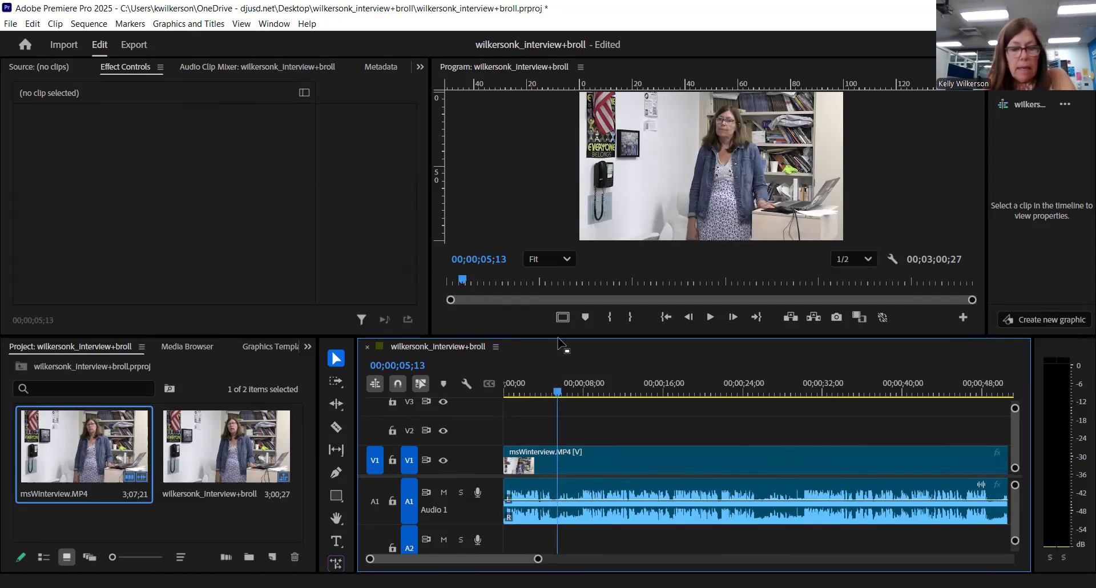
key("ctrl+k")
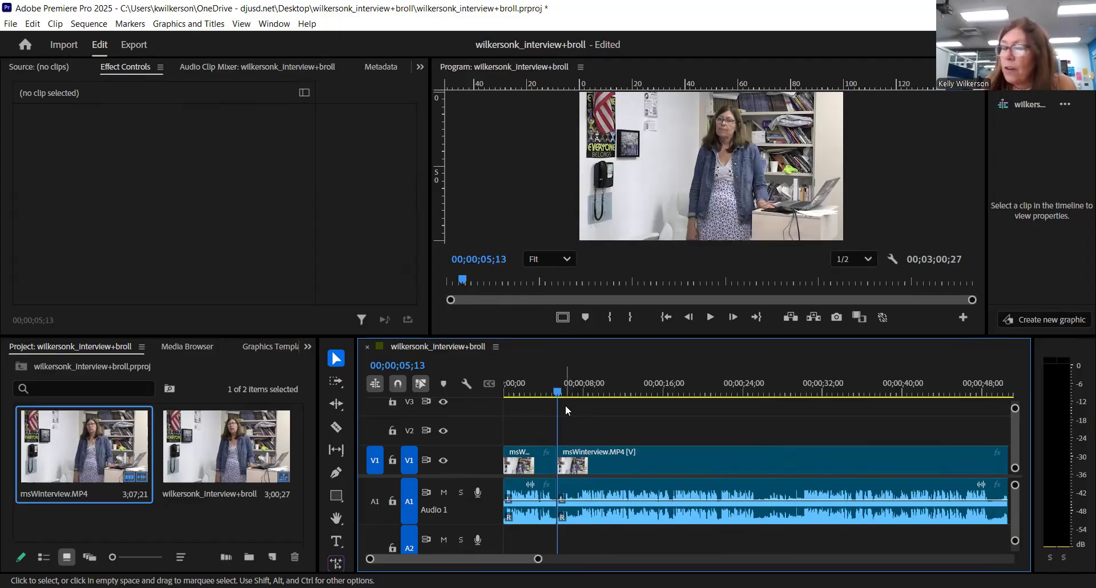
- Play ahead through the unwanted section and split the interview clip at 00;00;29;21, where that section ends
left_click(709, 316)
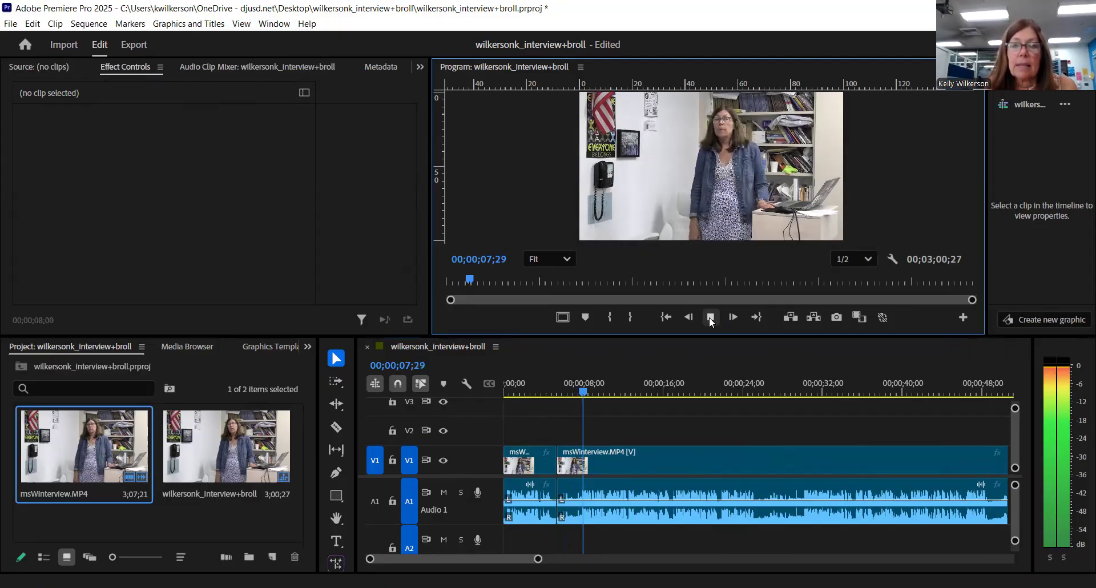
left_click(709, 317)
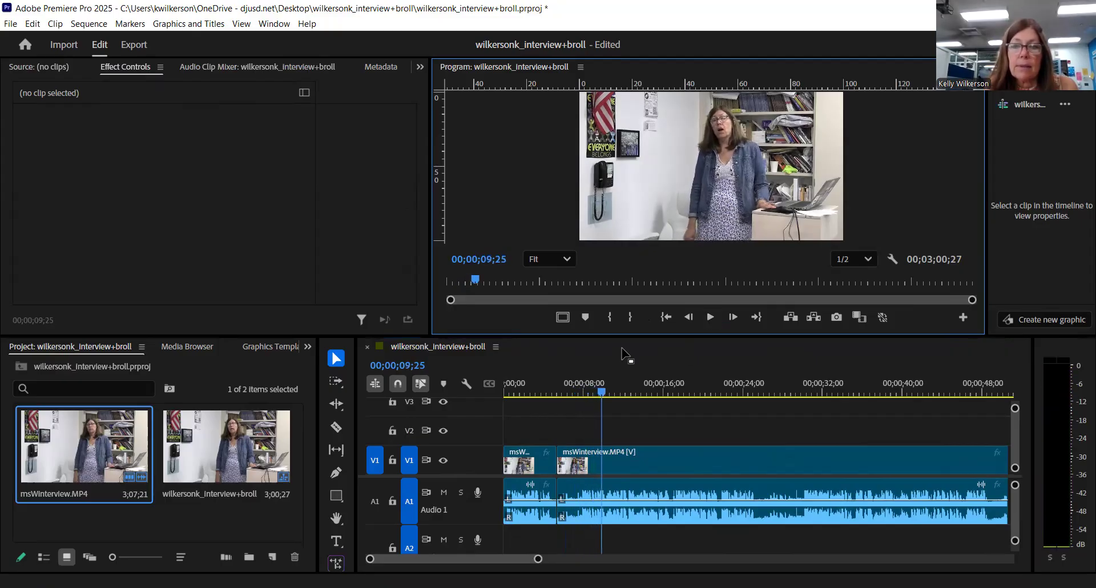
left_click_drag(603, 396, 672, 391)
left_click(711, 317)
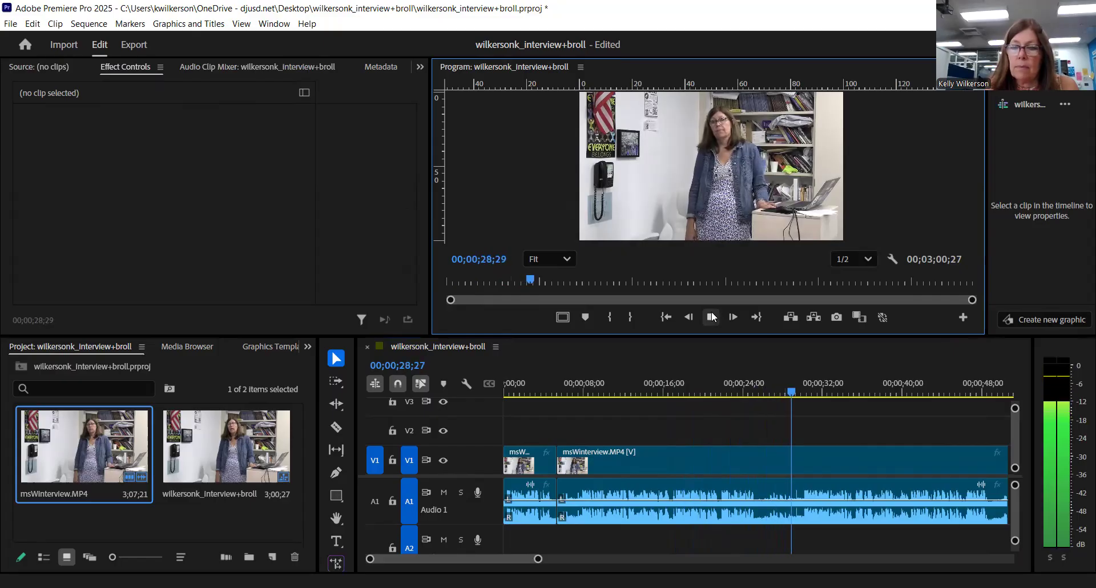
key("space")
left_click(798, 389)
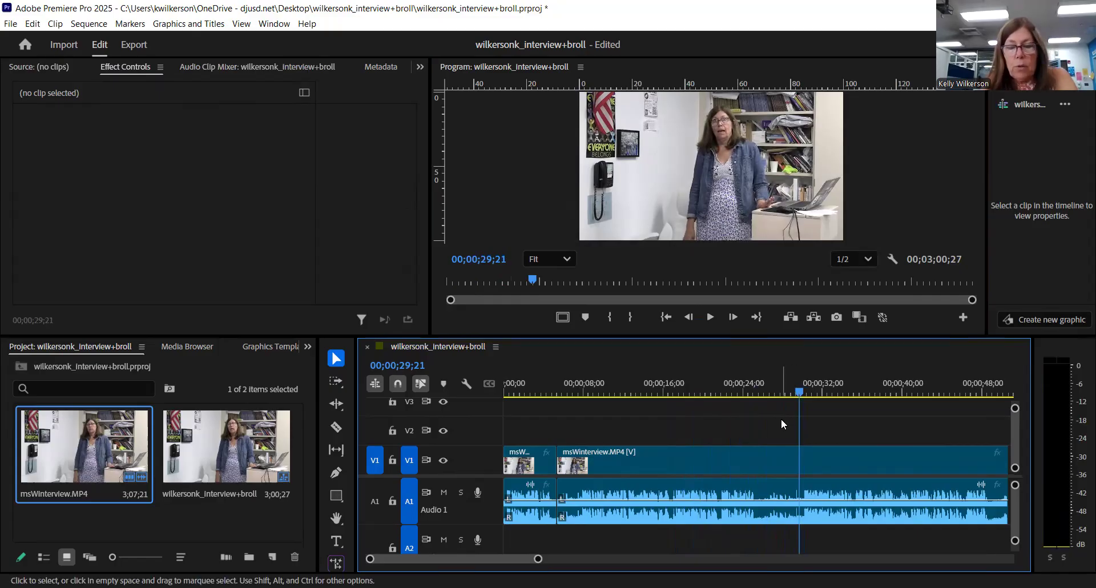
key("ctrl+k")
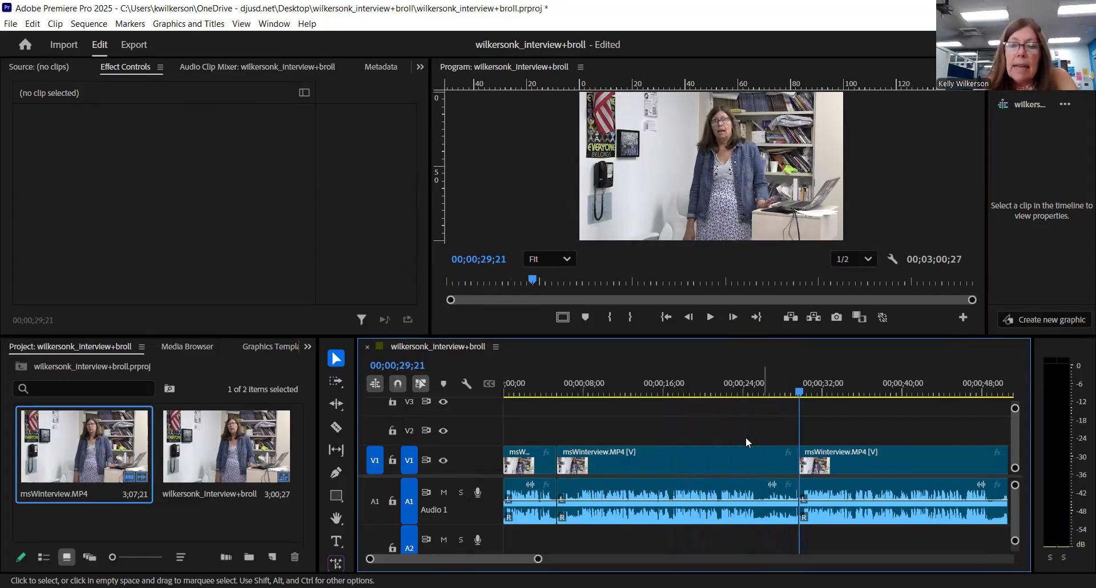
- Delete the middle interview segment between the cuts at 00;00;05;13 and 00;00;29;21 and close the gap it leaves
left_click(684, 458)
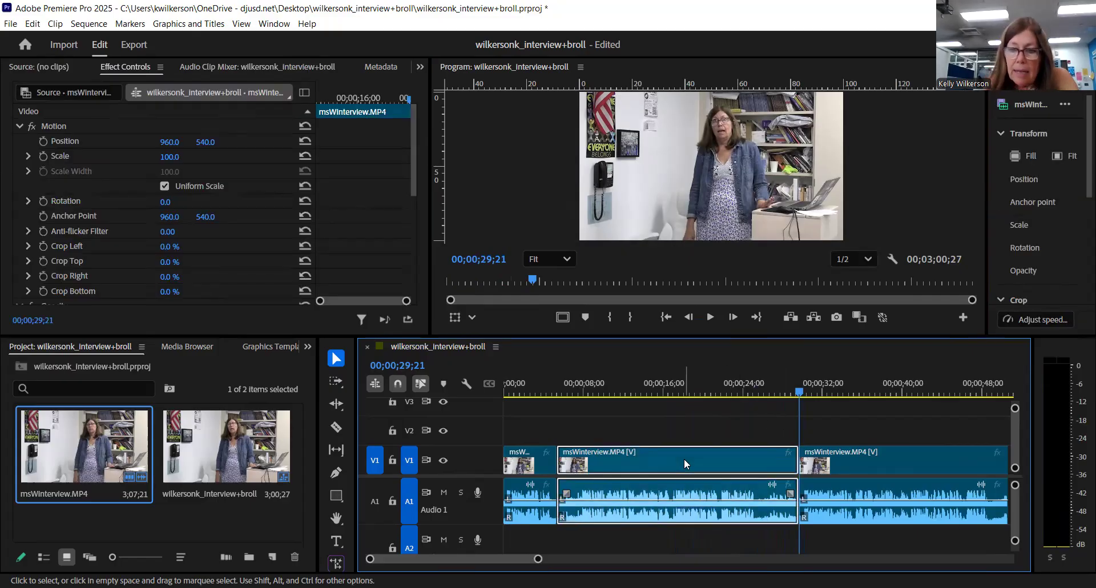
key("Delete")
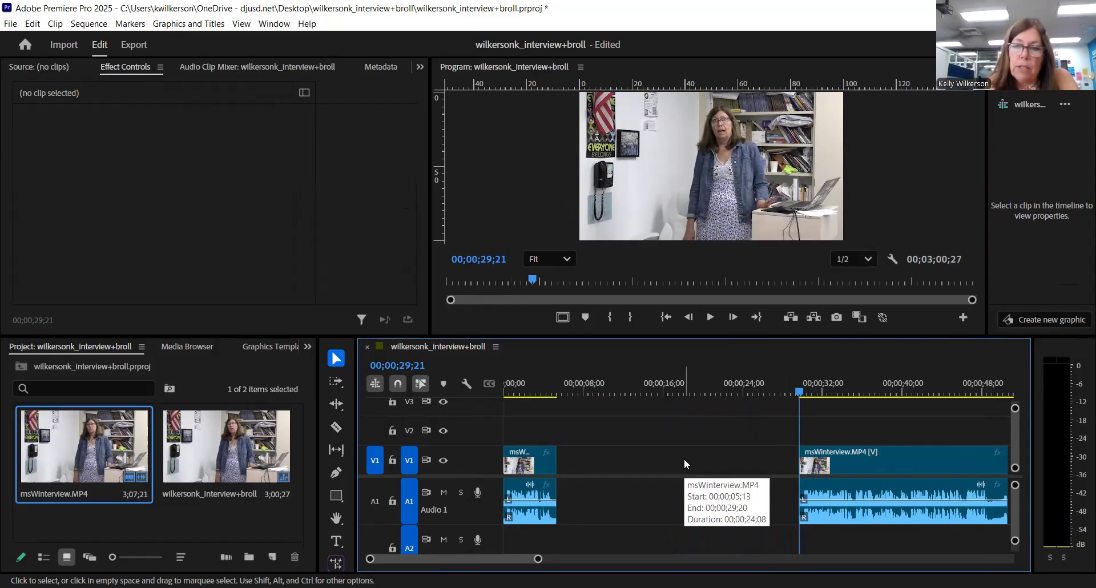
right_click(684, 458)
left_click(732, 468)
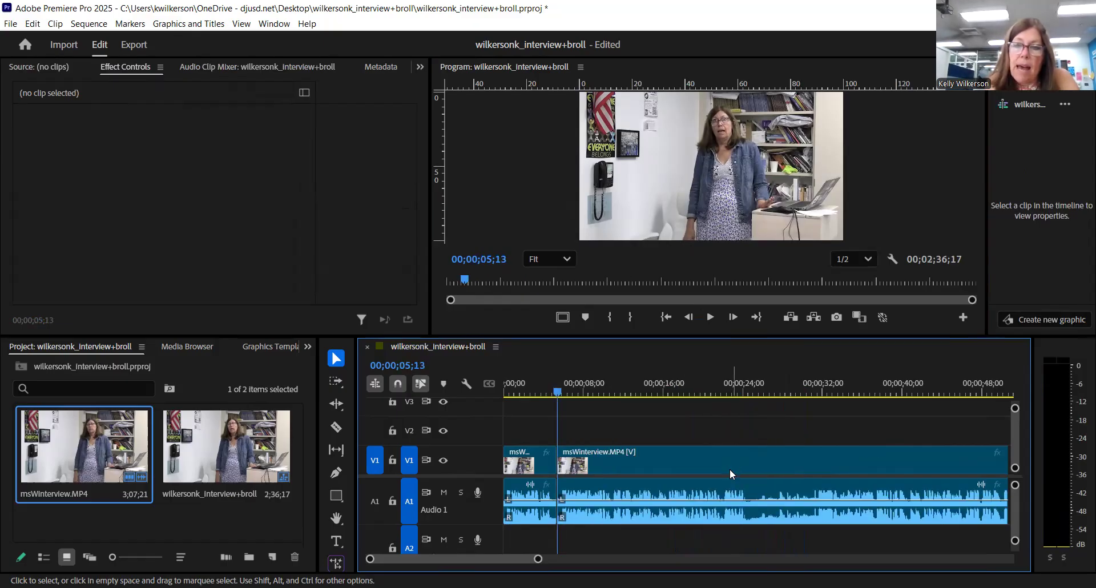
- Play the first seconds after the join repeatedly to find where the wanted speech begins in the second clip
left_click(711, 317)
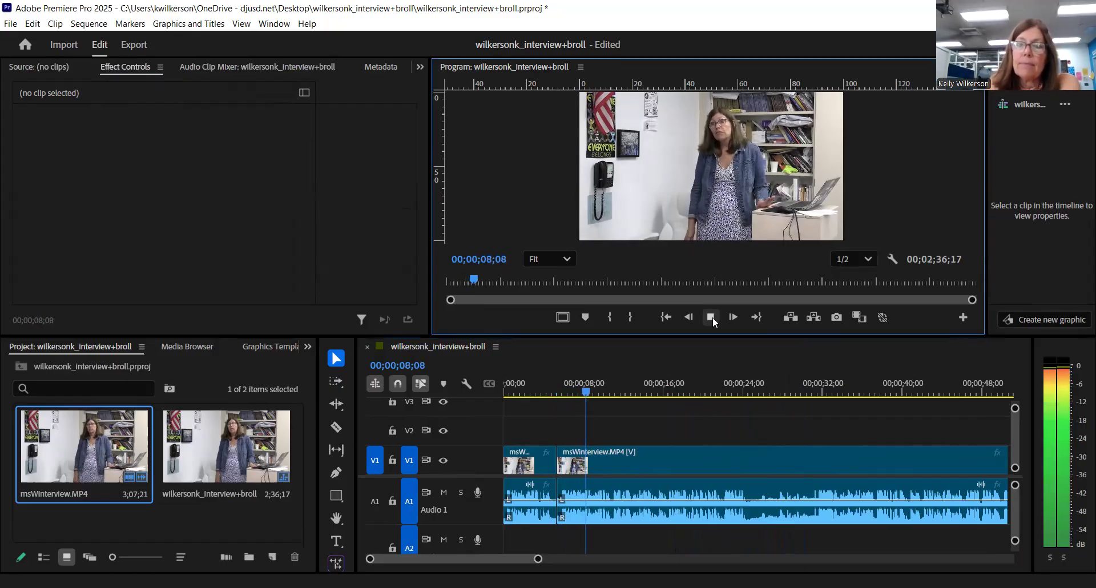
left_click(712, 315)
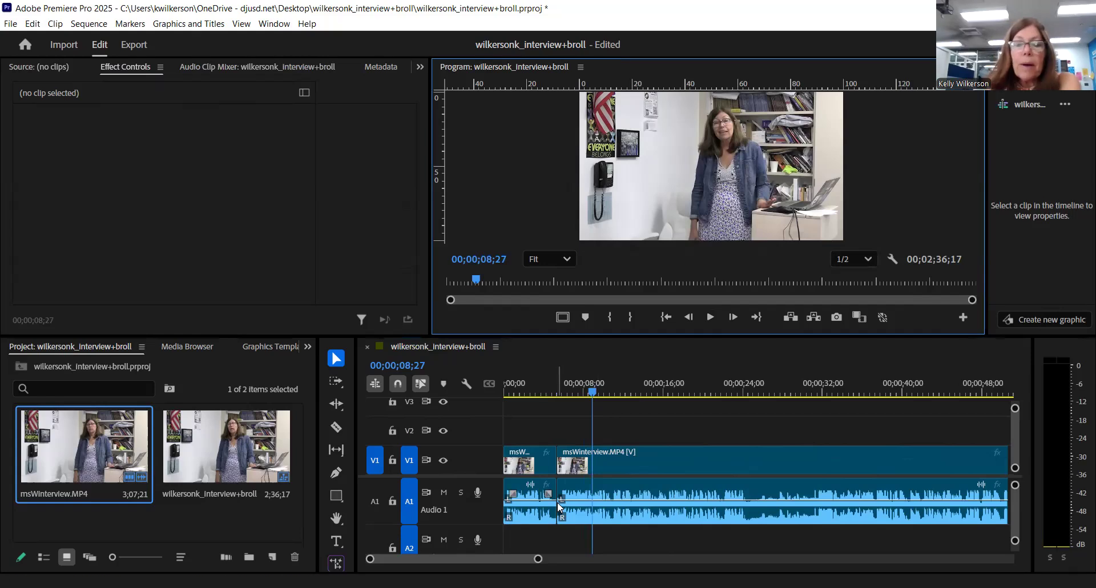
left_click_drag(371, 561, 402, 563)
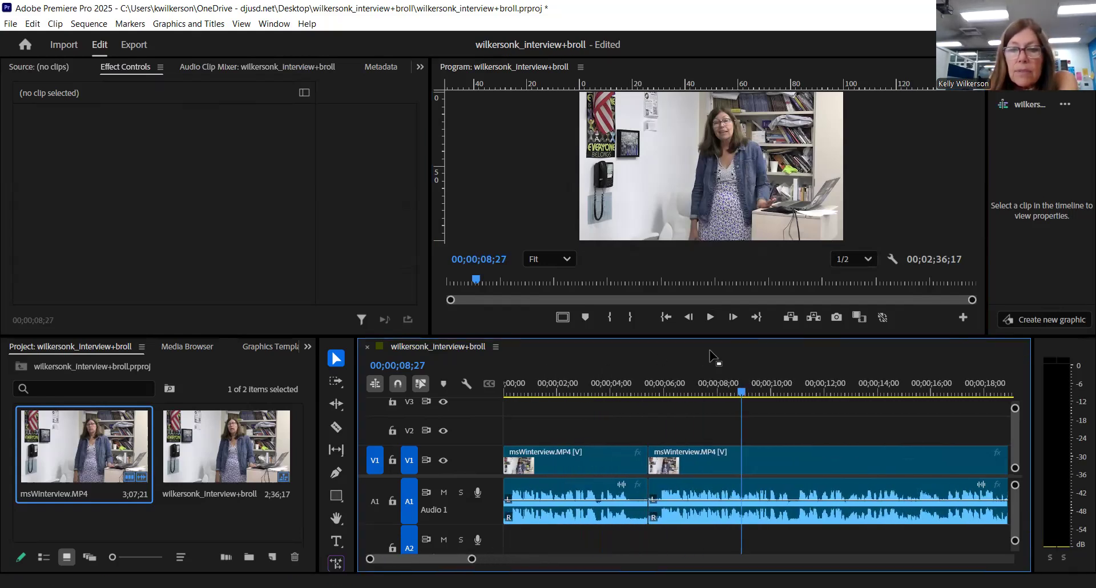
left_click_drag(740, 390, 679, 403)
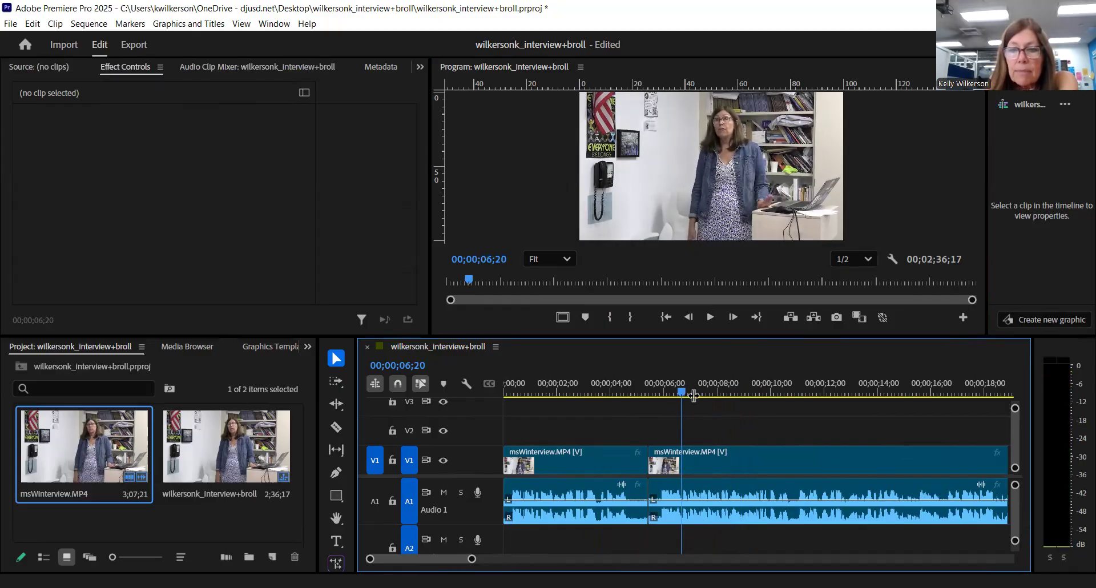
left_click(710, 317)
left_click(708, 319)
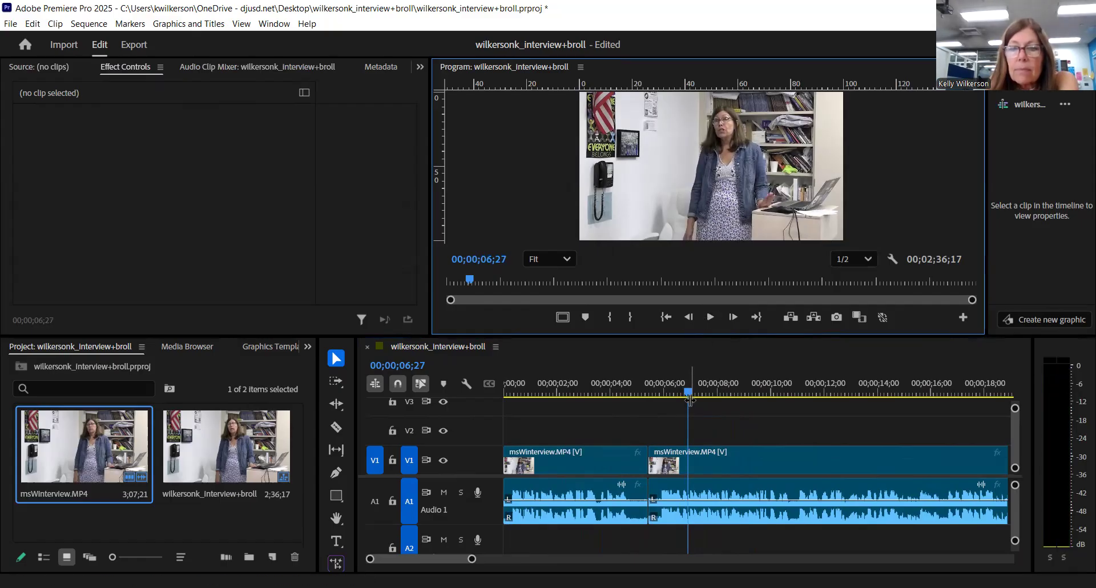
left_click_drag(686, 391, 675, 393)
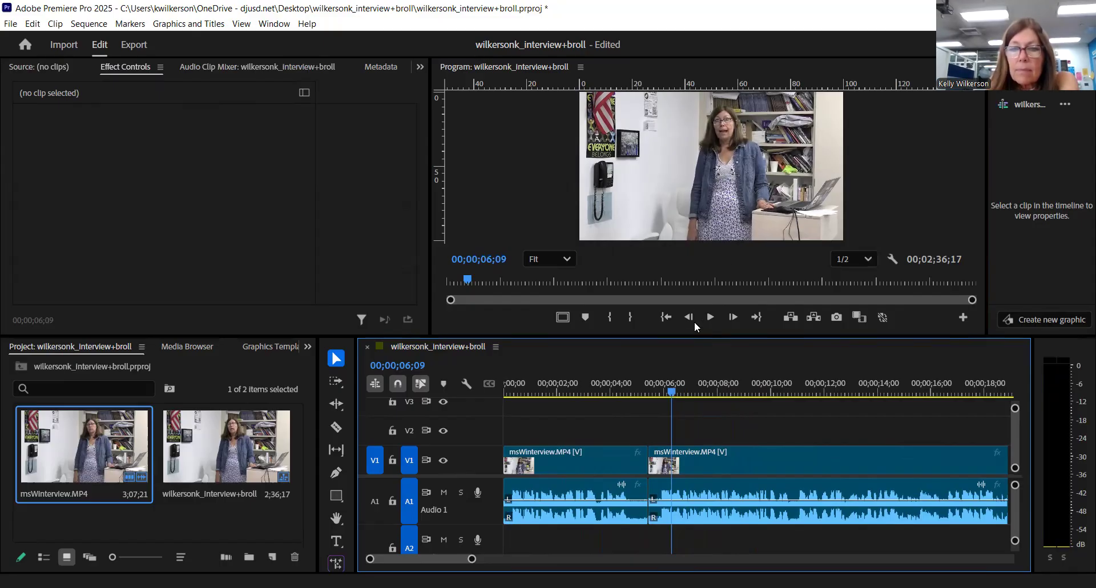
left_click(709, 317)
key("space")
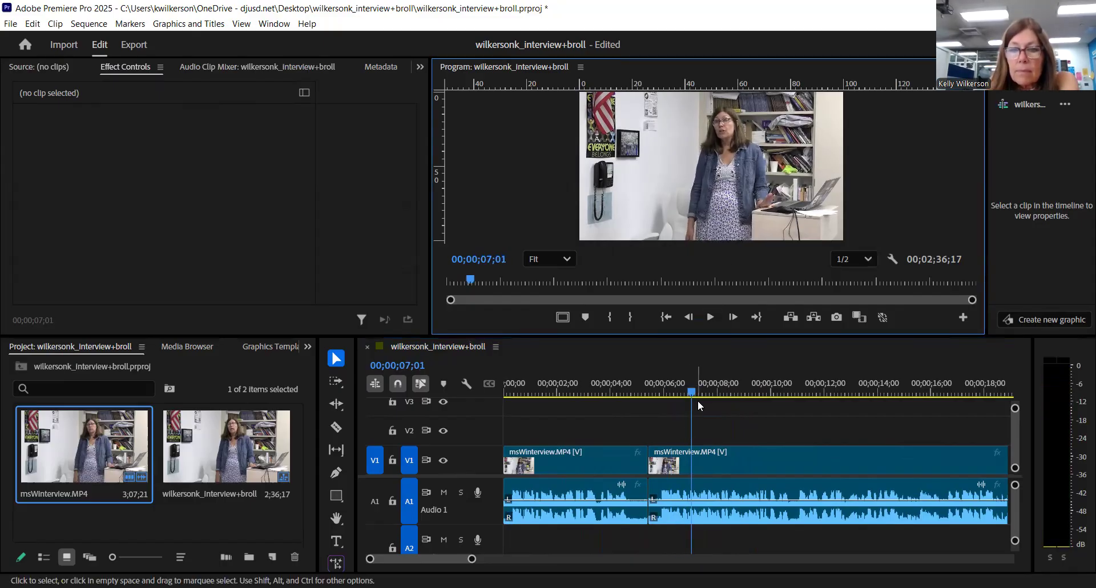
left_click_drag(690, 392, 673, 392)
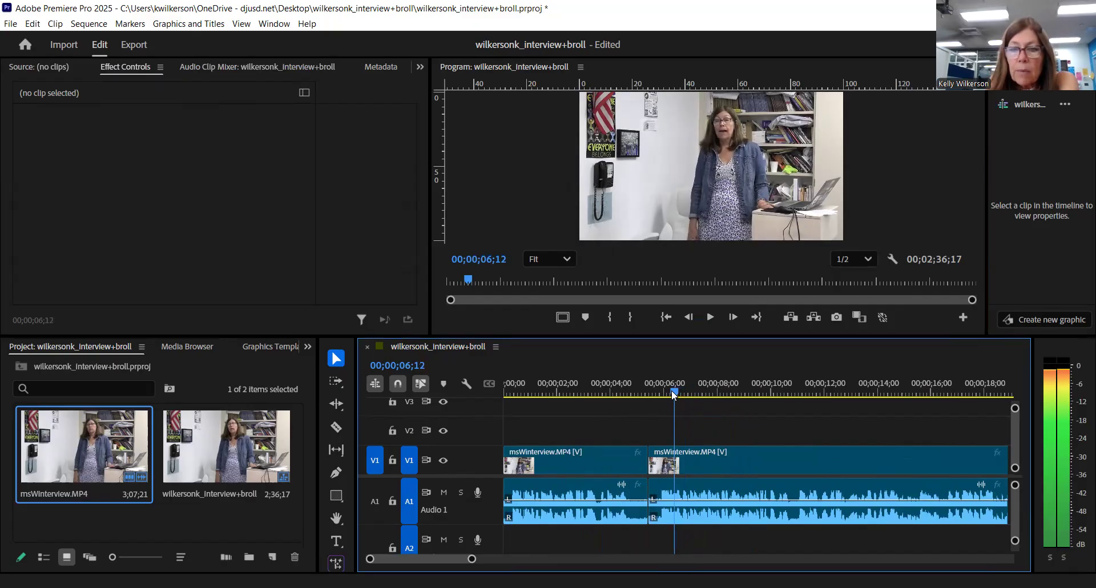
- Trim the start of the second interview clip to 00;00;06;07, just before the wanted speech
mouse_move(471, 559)
left_mouse_down()
mouse_move(486, 560)
mouse_move(471, 563)
left_mouse_up()
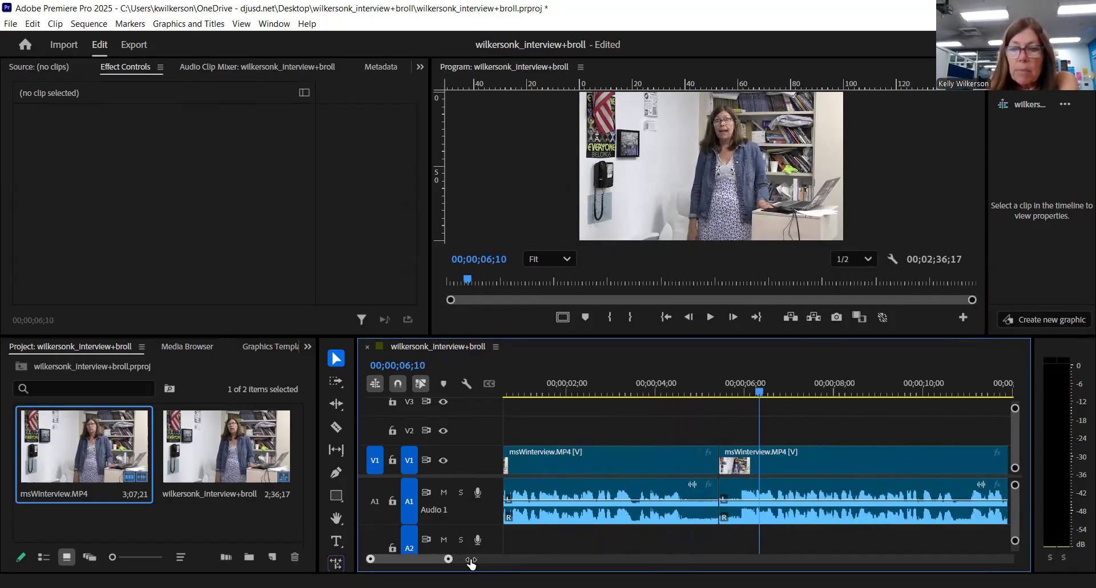
left_click_drag(757, 388, 754, 389)
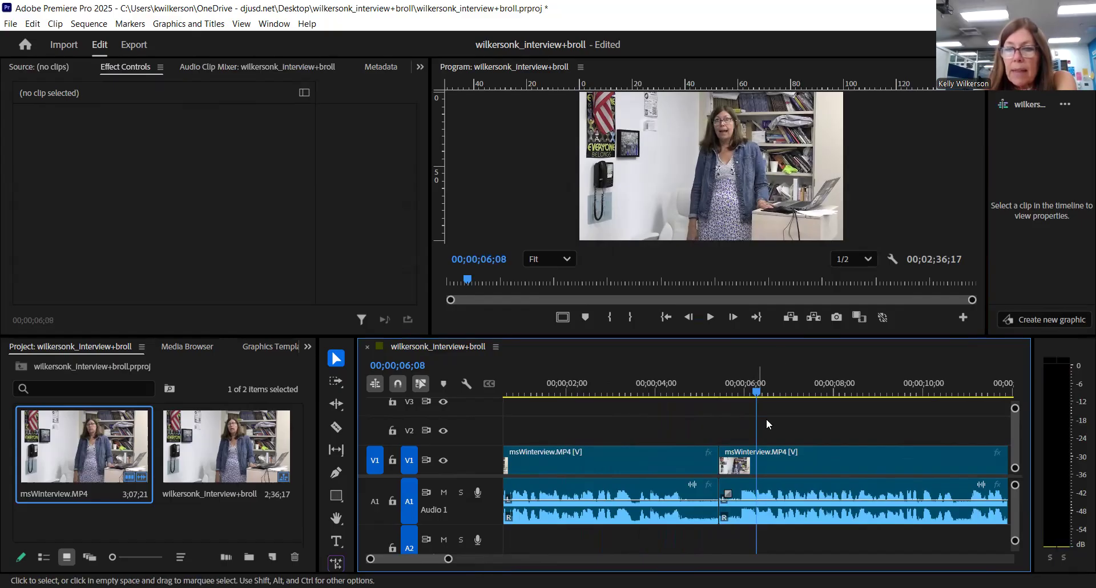
left_click(709, 317)
left_click(710, 317)
left_click_drag(784, 393, 755, 389)
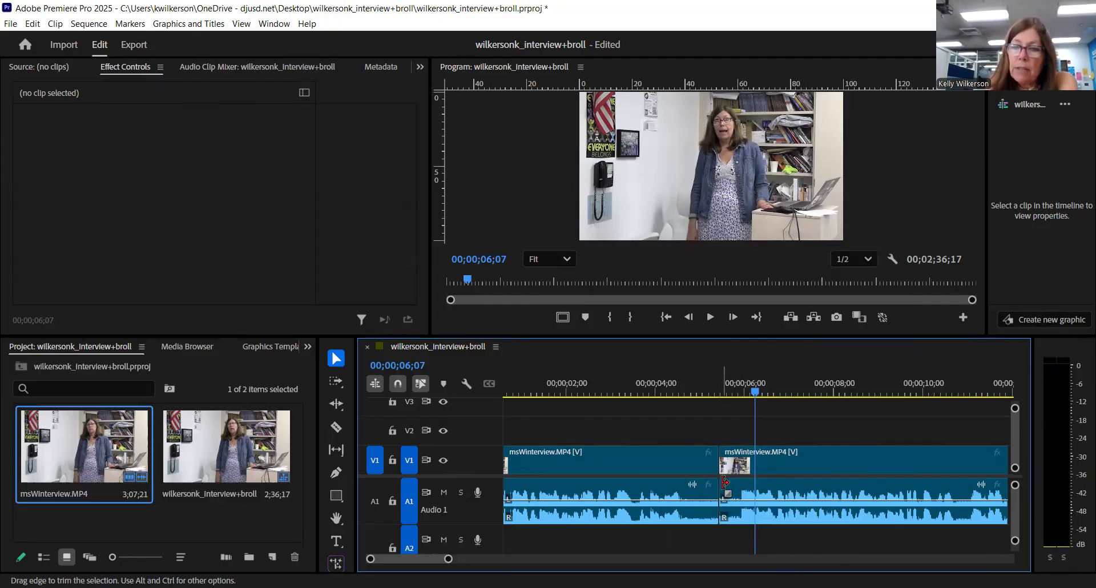
left_click_drag(736, 482, 756, 483)
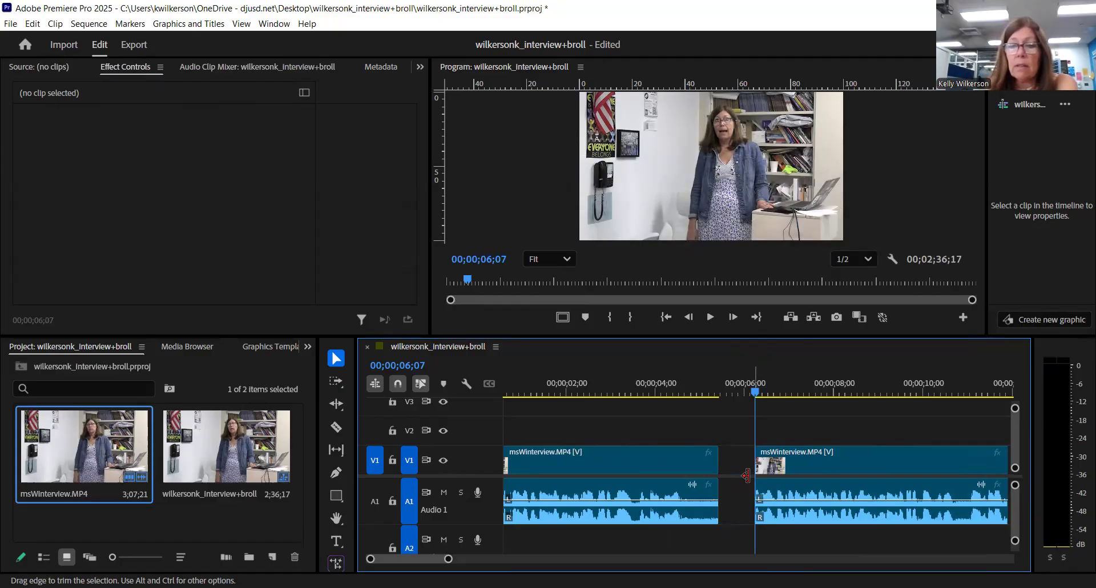
- Play the trimmed clip's opening and ripple delete the gap between the two interview clips
left_click(710, 317)
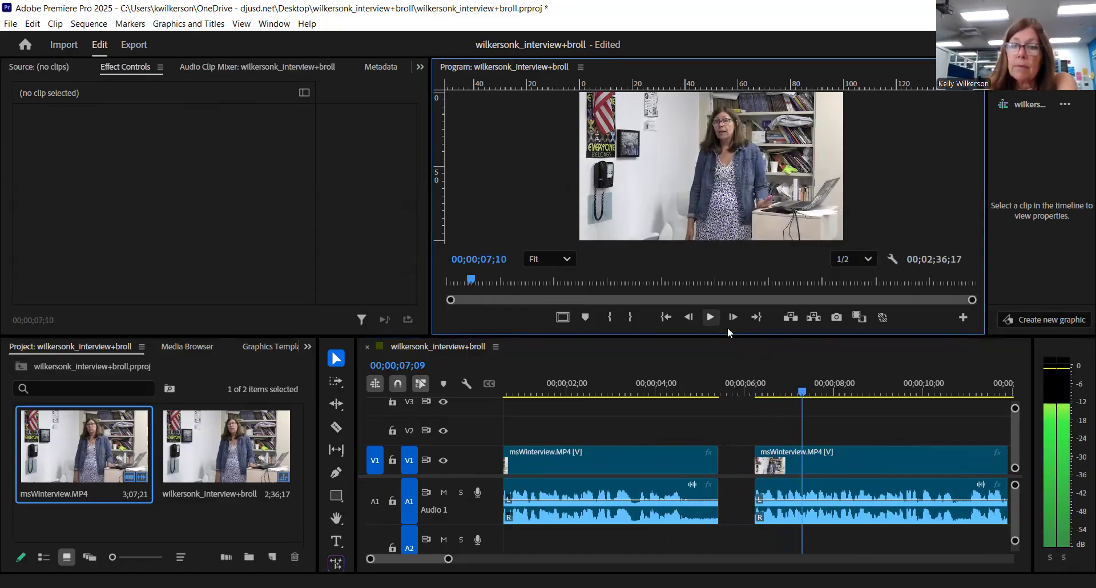
key("space")
right_click(742, 463)
left_click(754, 472)
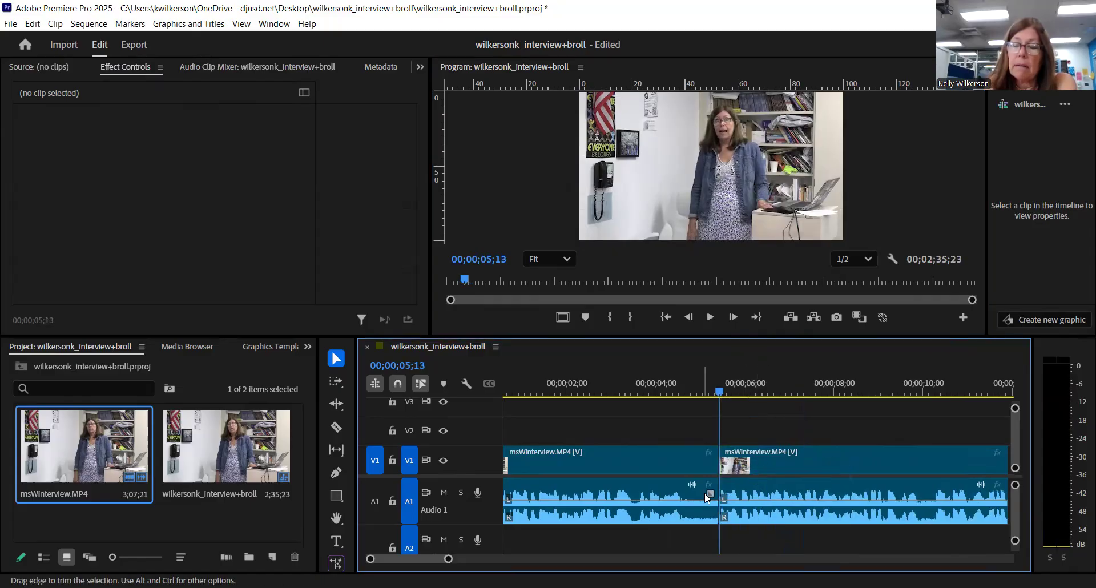
- Play on from the join and cut the second interview clip at 00;00;23;19, in the pause after the wanted speech
left_click(708, 317)
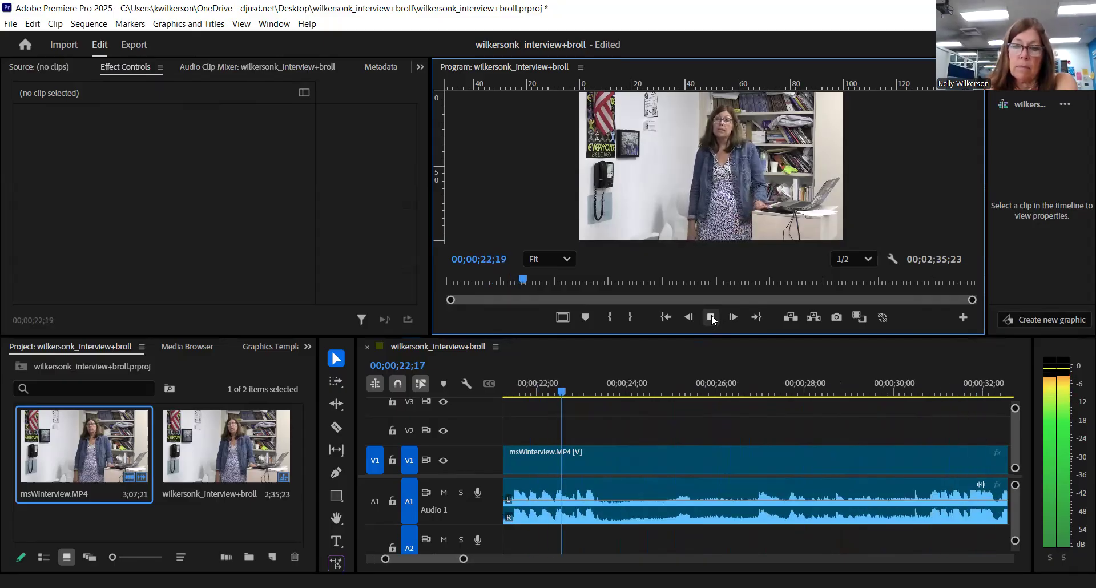
left_click(712, 316)
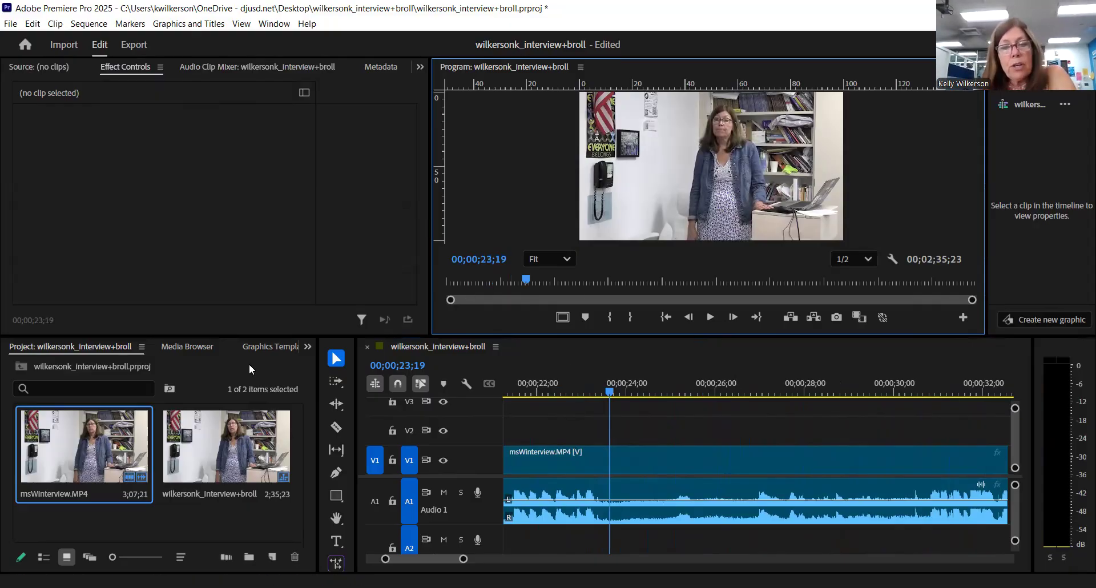
left_click(337, 428)
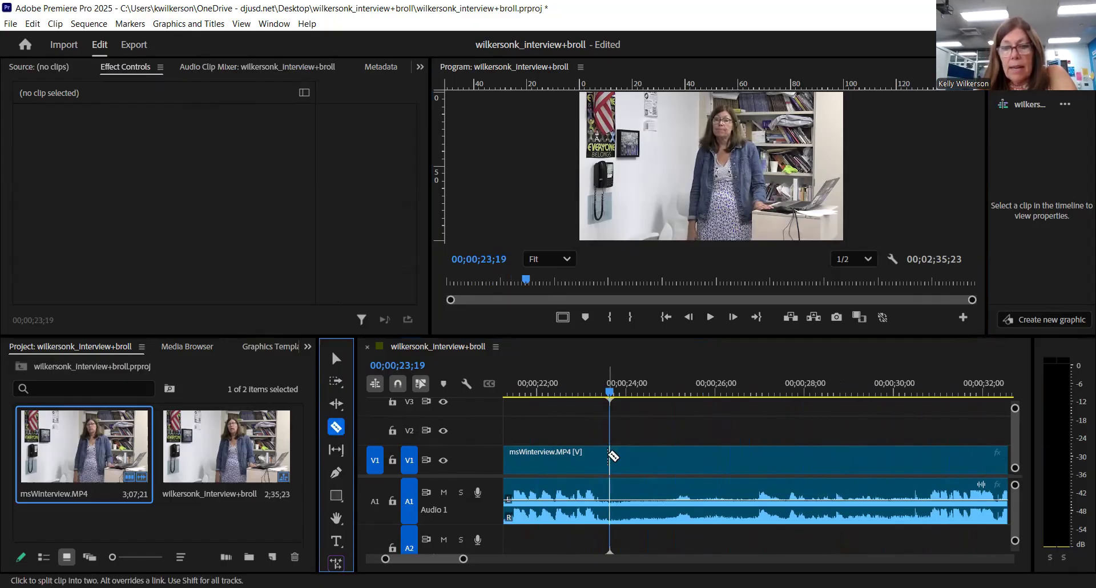
left_click(612, 455)
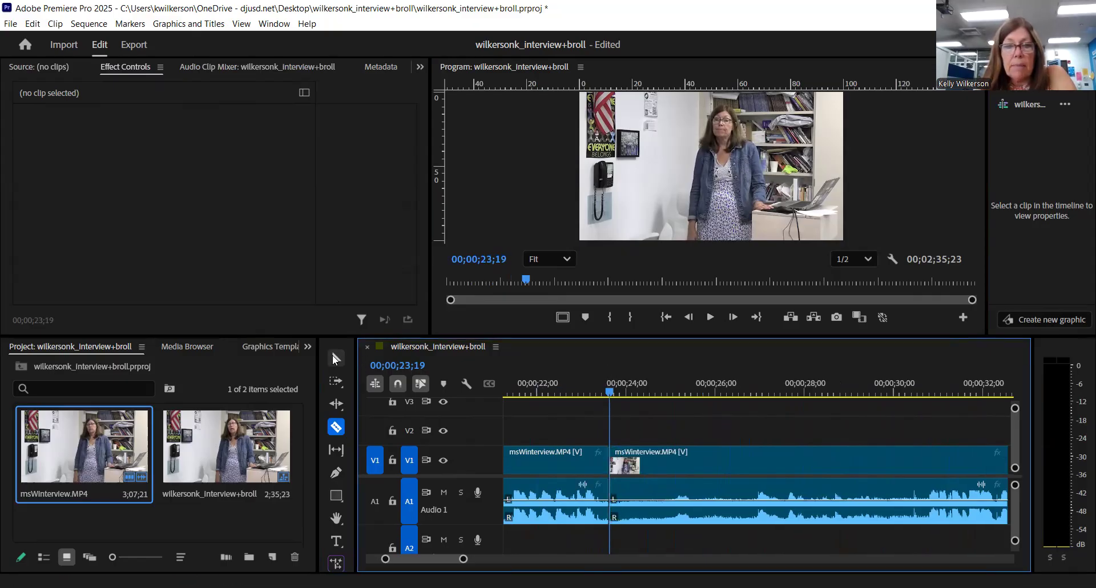
left_click(335, 358)
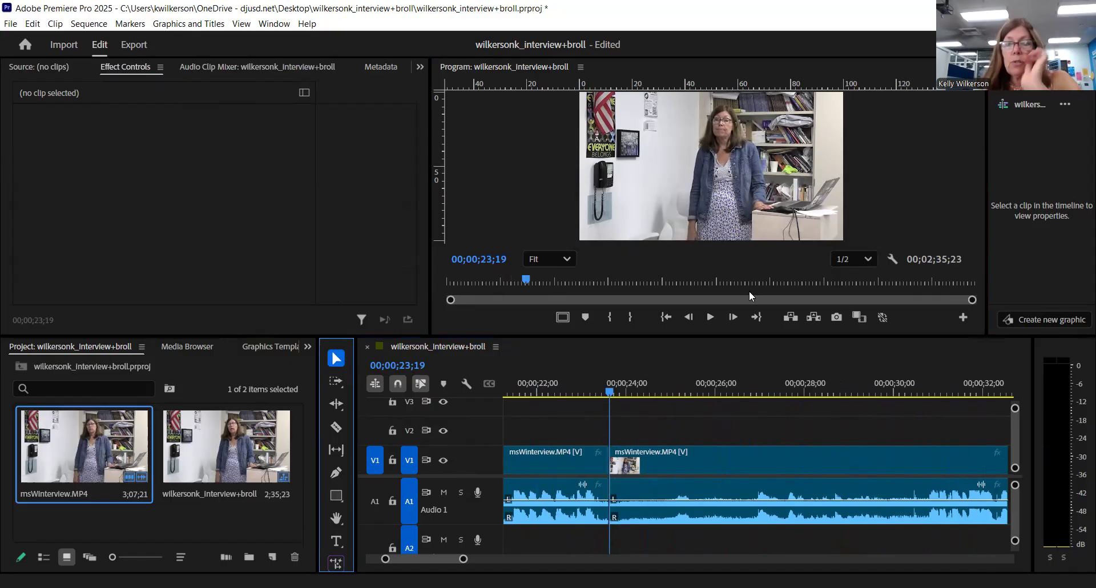
- Play through the unwanted section and cut the interview clip at 00;01;10;24, just before the next wanted speech begins
left_click(711, 317)
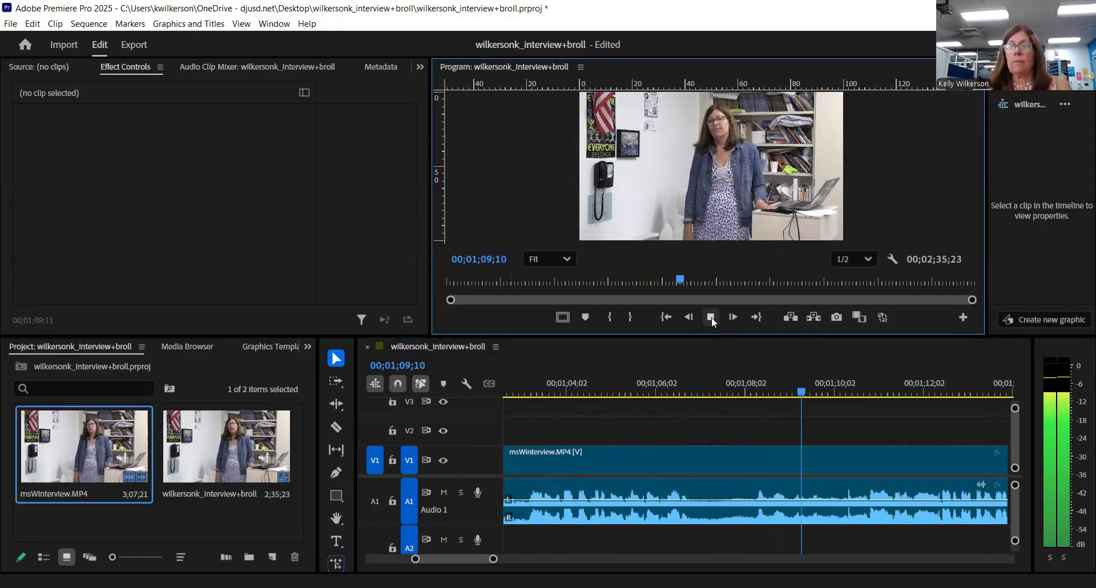
left_click(712, 317)
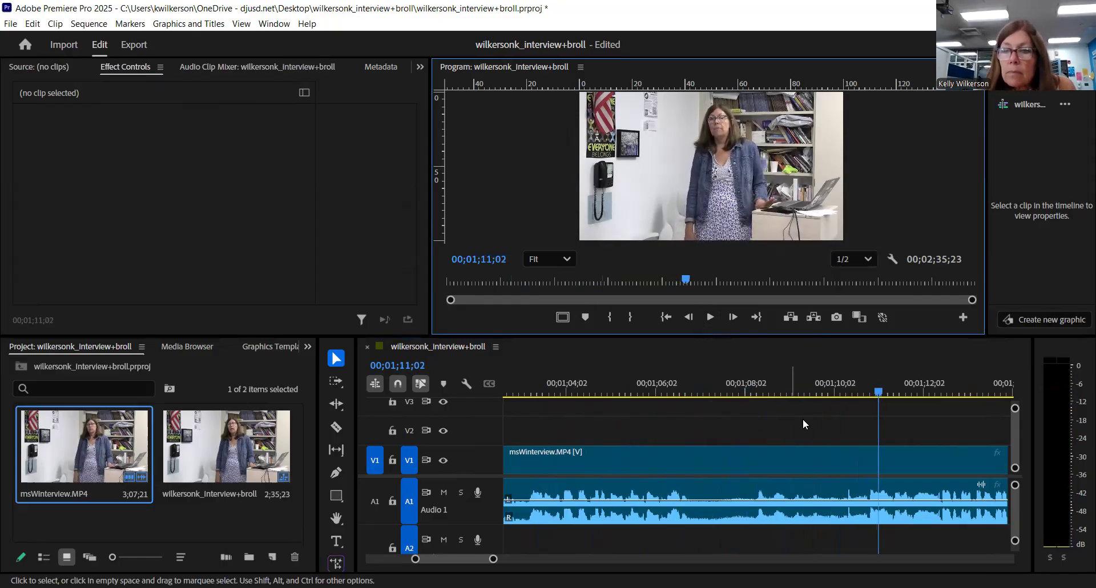
left_click_drag(879, 394, 869, 394)
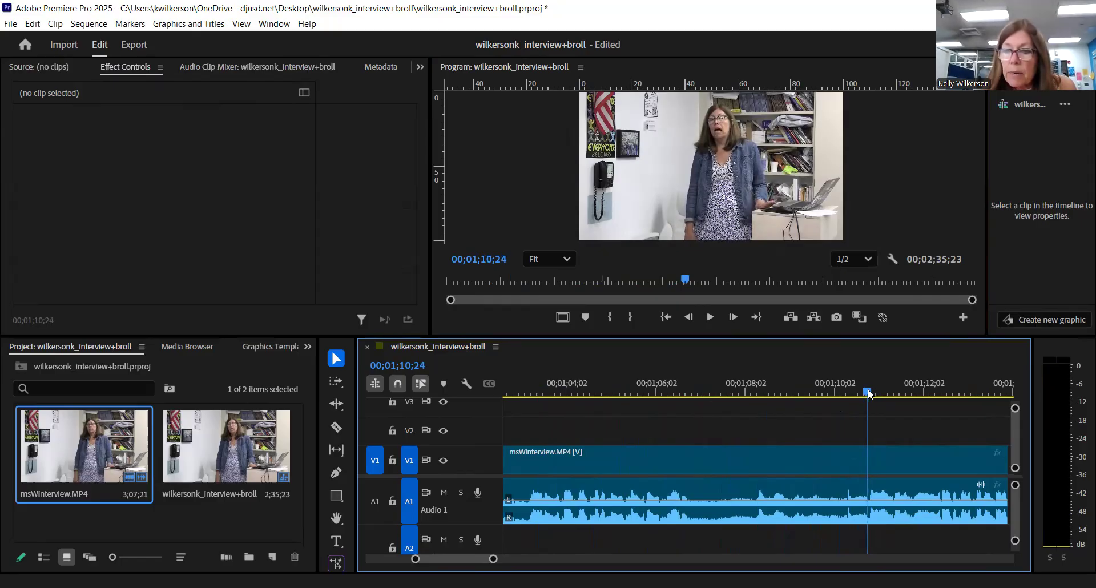
left_click(710, 317)
key("space")
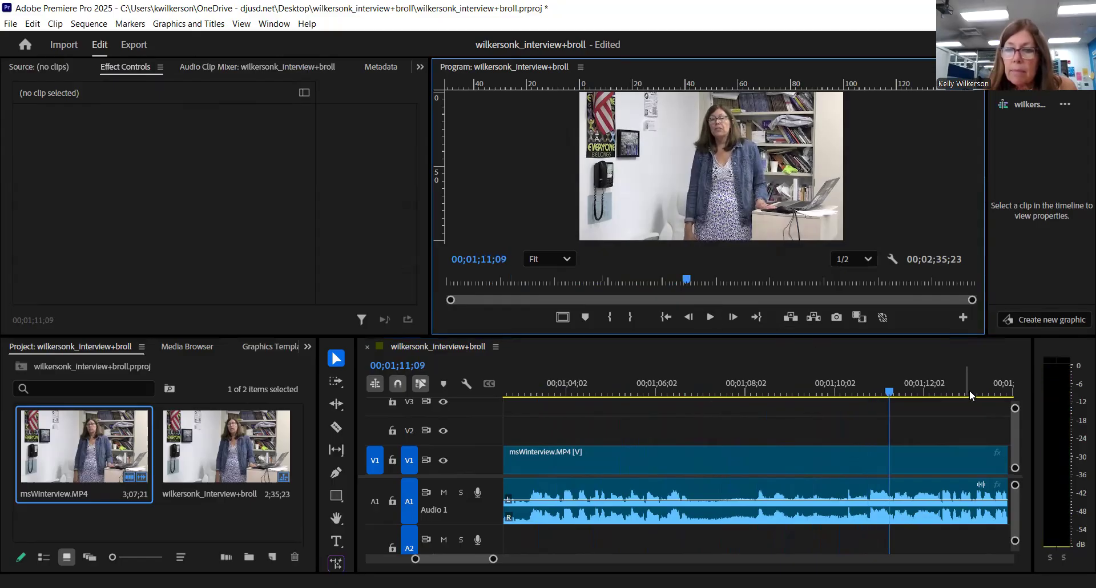
left_click(868, 394)
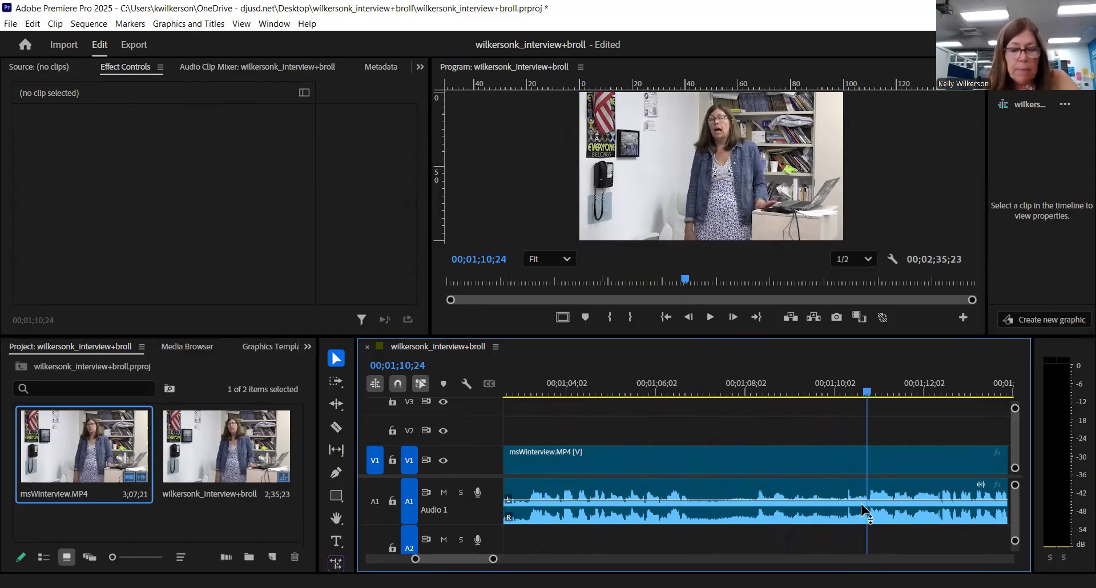
key("ctrl+k")
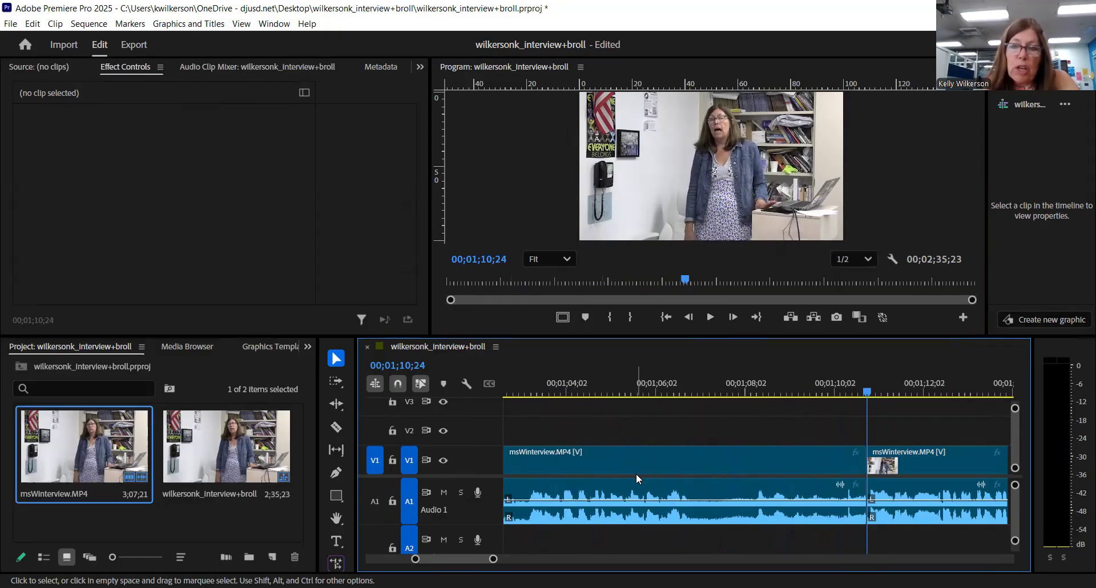
- Delete the interview segment between the cuts at 00;00;23;19 and 00;01;10;24 and ripple delete the gap it leaves
mouse_move(493, 559)
left_mouse_down()
mouse_move(479, 562)
mouse_move(490, 563)
left_mouse_up()
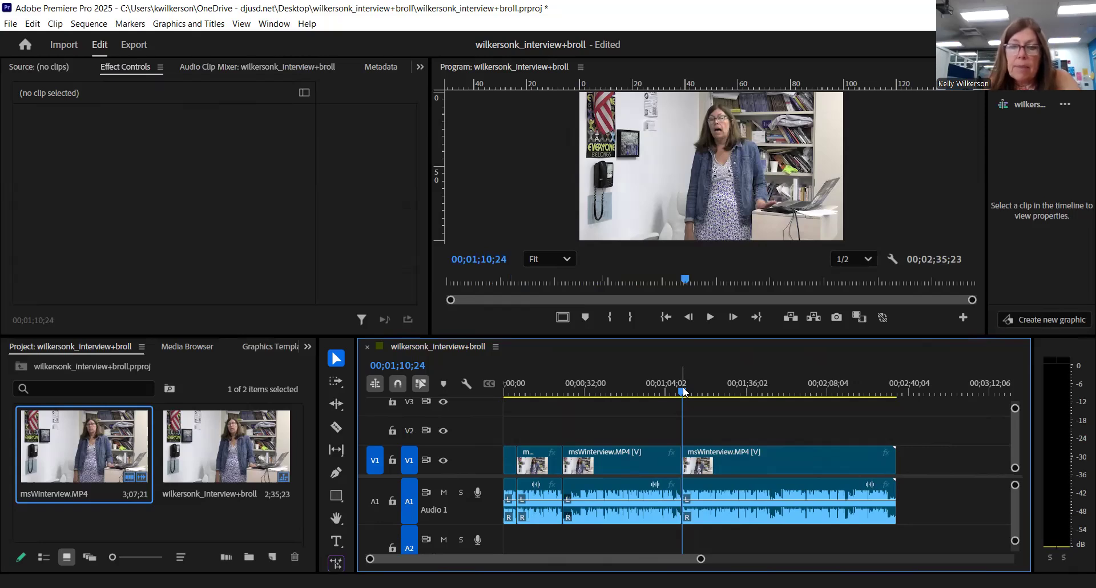
left_click(633, 474)
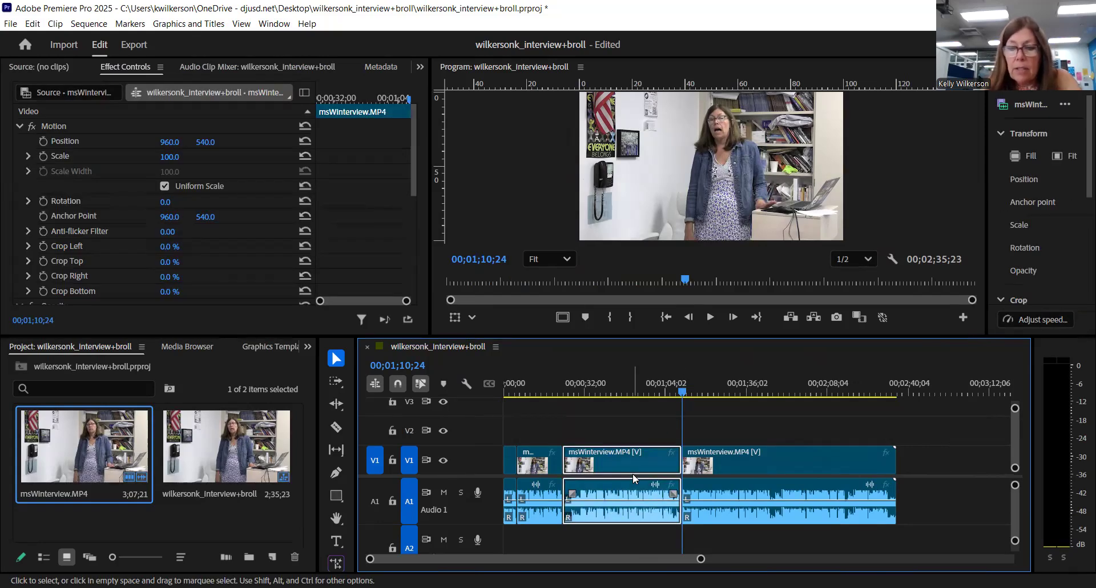
key("Delete")
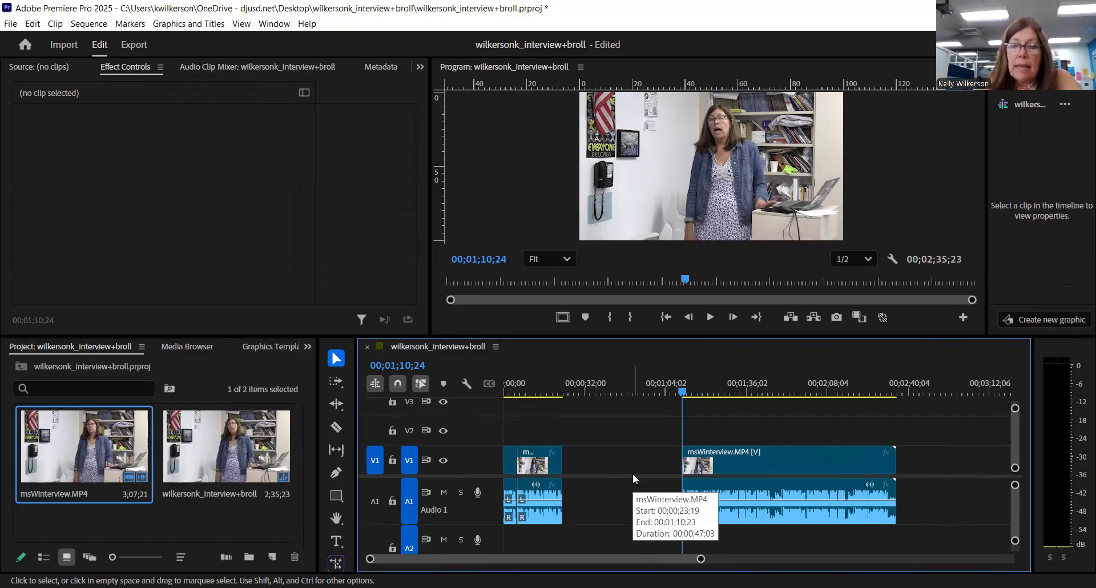
right_click(632, 474)
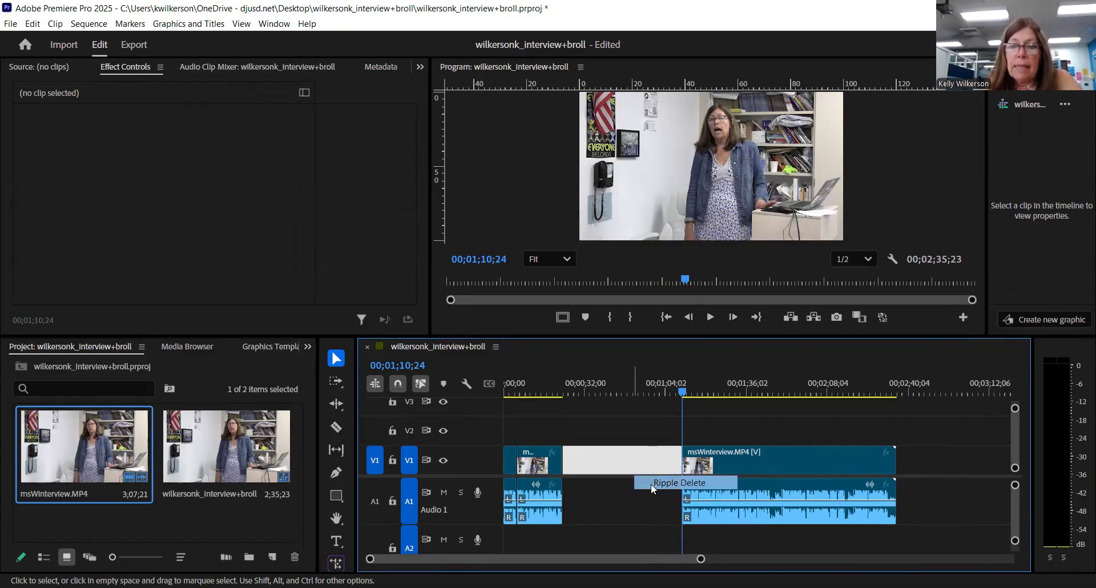
left_click(651, 484)
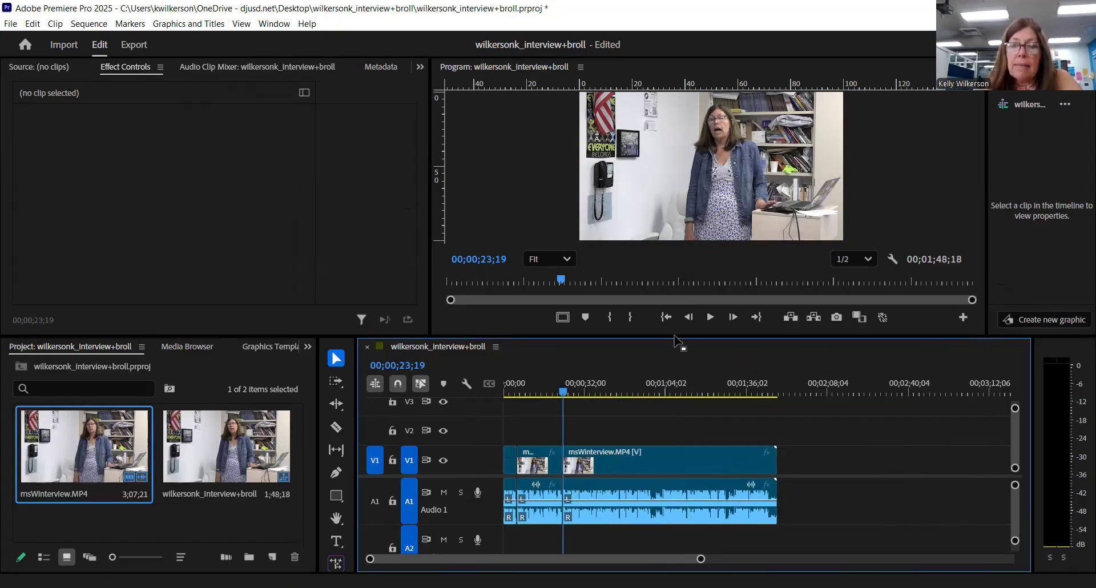
- Play the last interview clip to find where the wanted speech ends and trim its end to 00;00;50;24
left_click(711, 318)
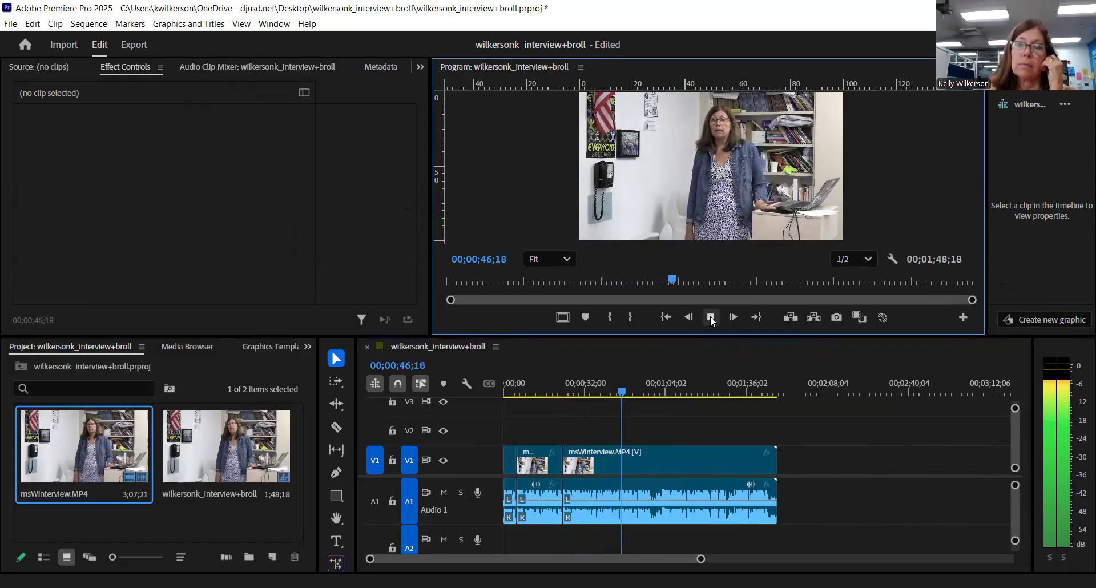
left_click(710, 317)
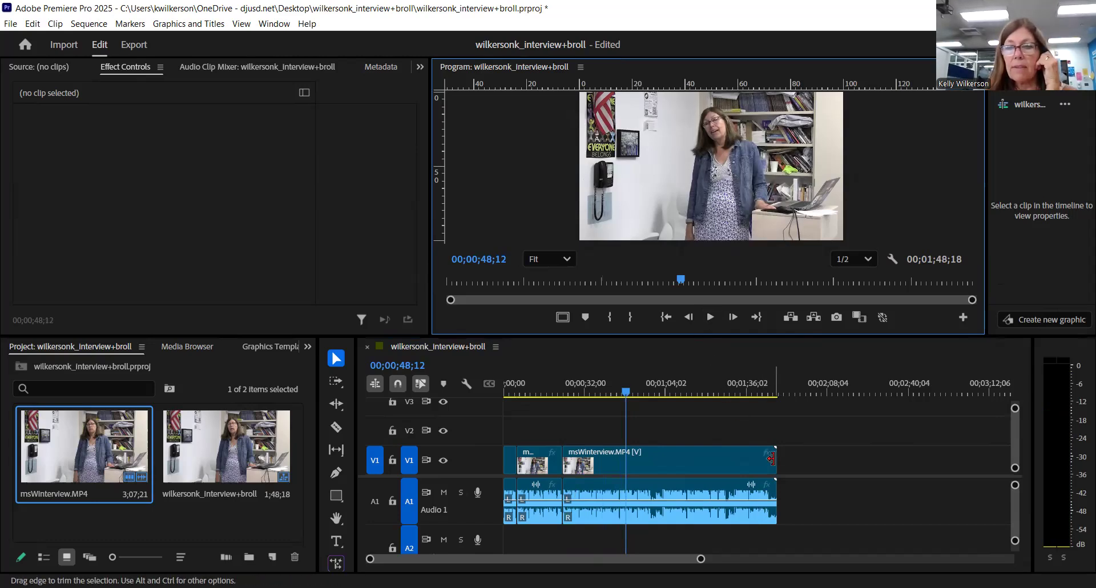
left_click_drag(771, 459, 625, 459)
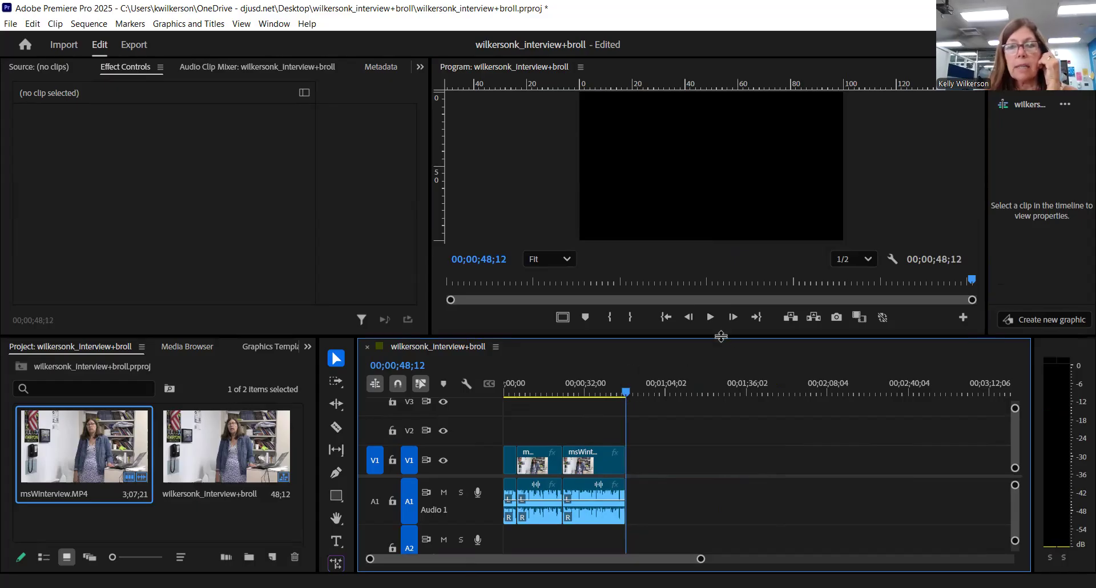
left_click_drag(622, 457, 659, 458)
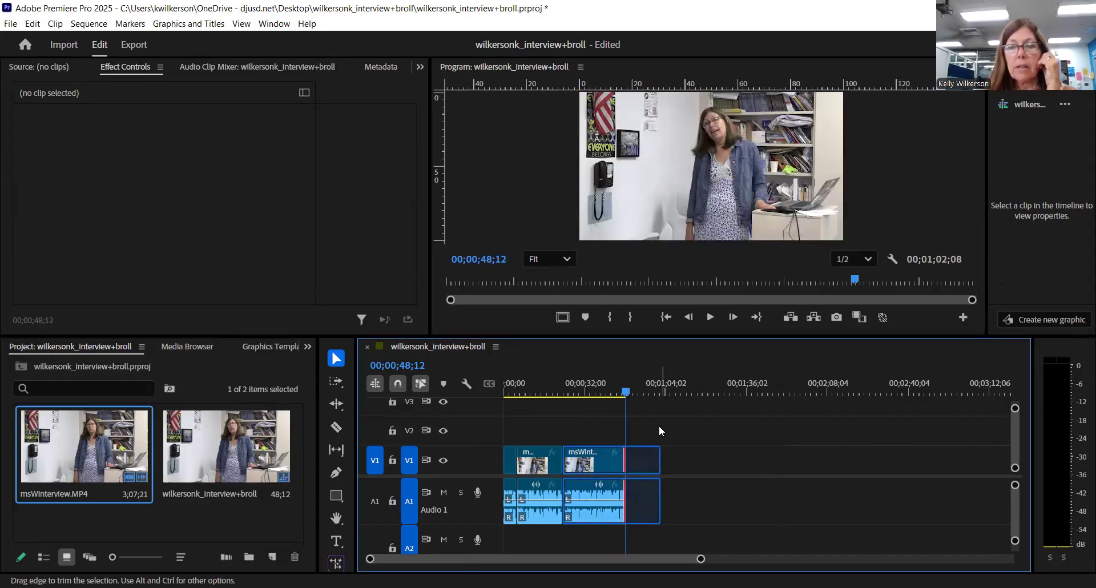
left_click(711, 317)
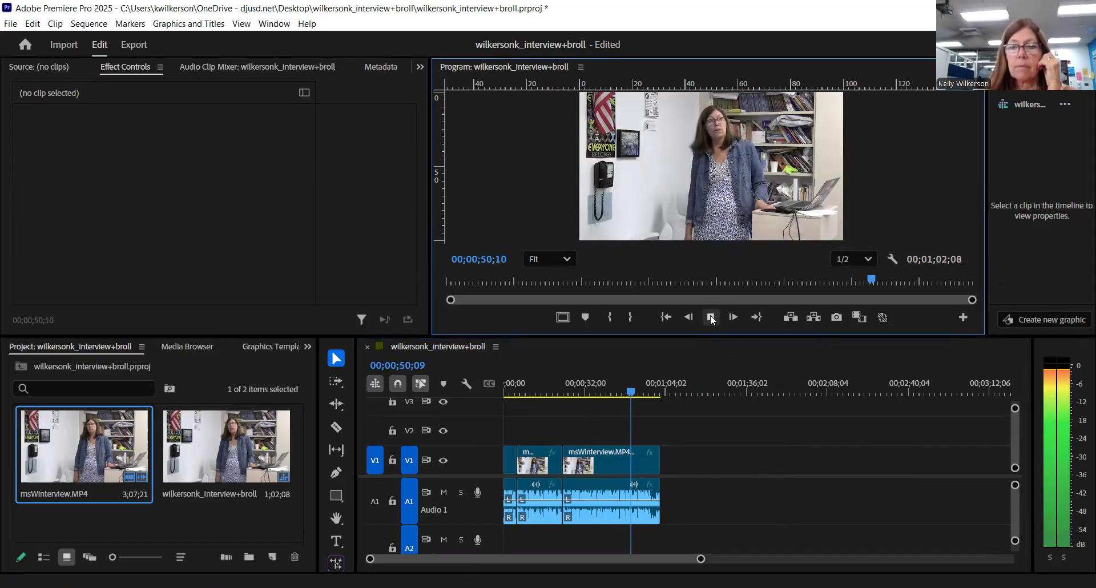
left_click(711, 317)
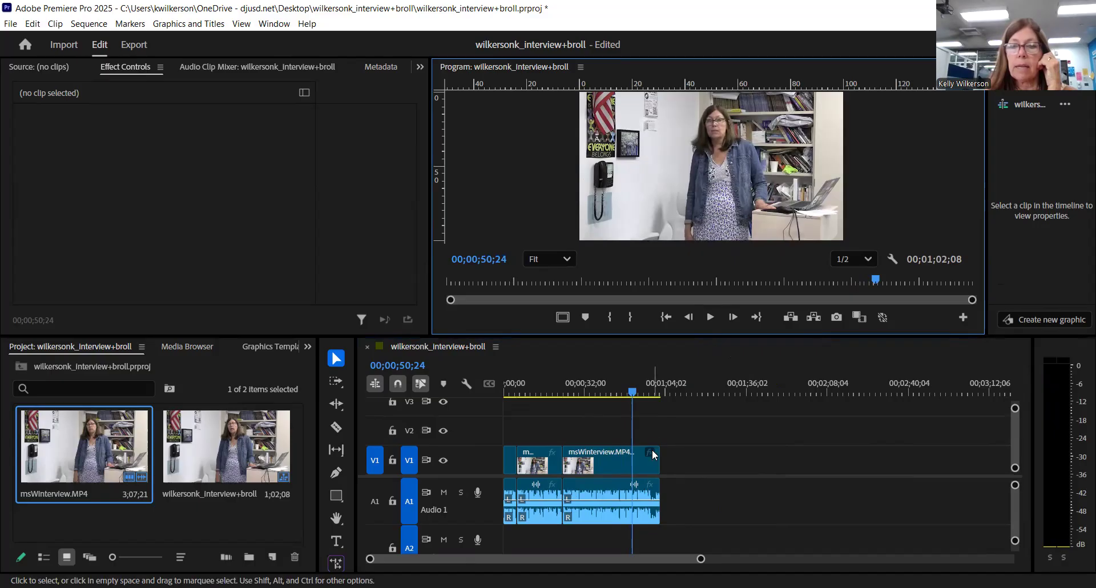
left_click_drag(659, 456, 632, 454)
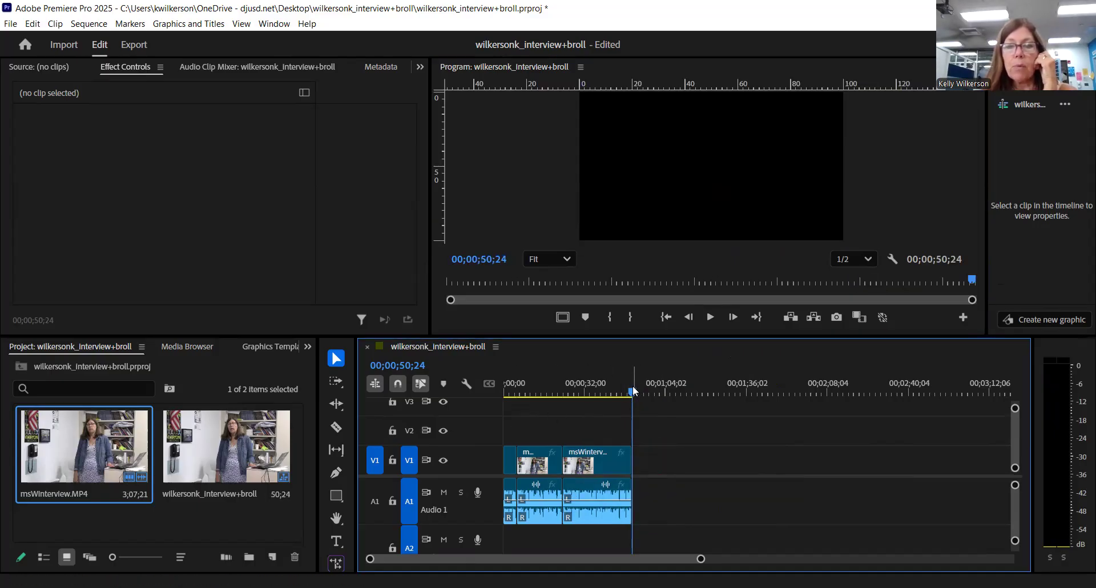
- Move the first interview clip behind the last one and shift all three clips back to the sequence start
left_click_drag(633, 392, 467, 390)
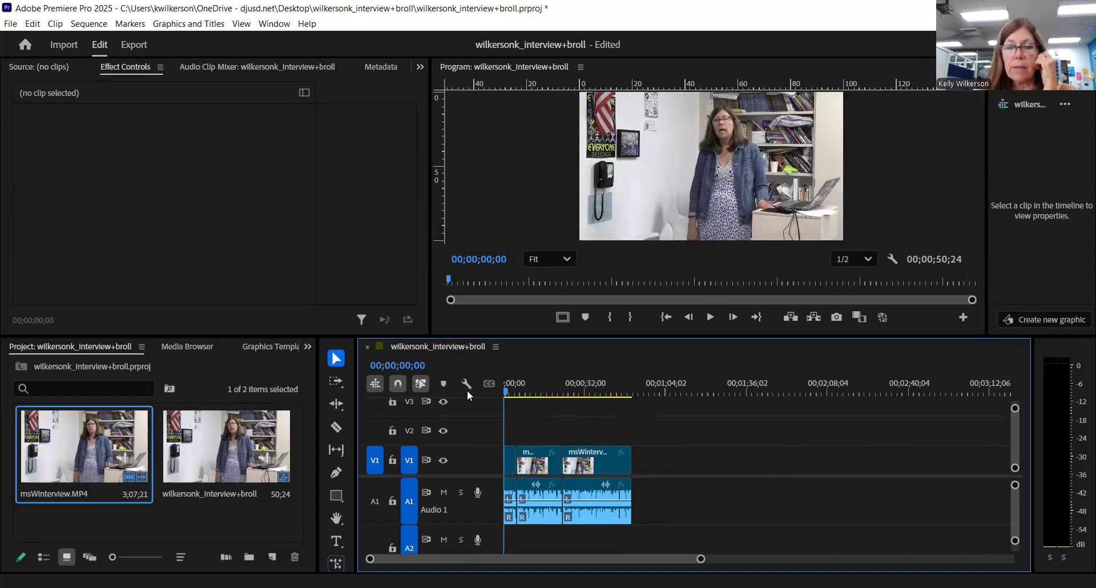
left_click(509, 470)
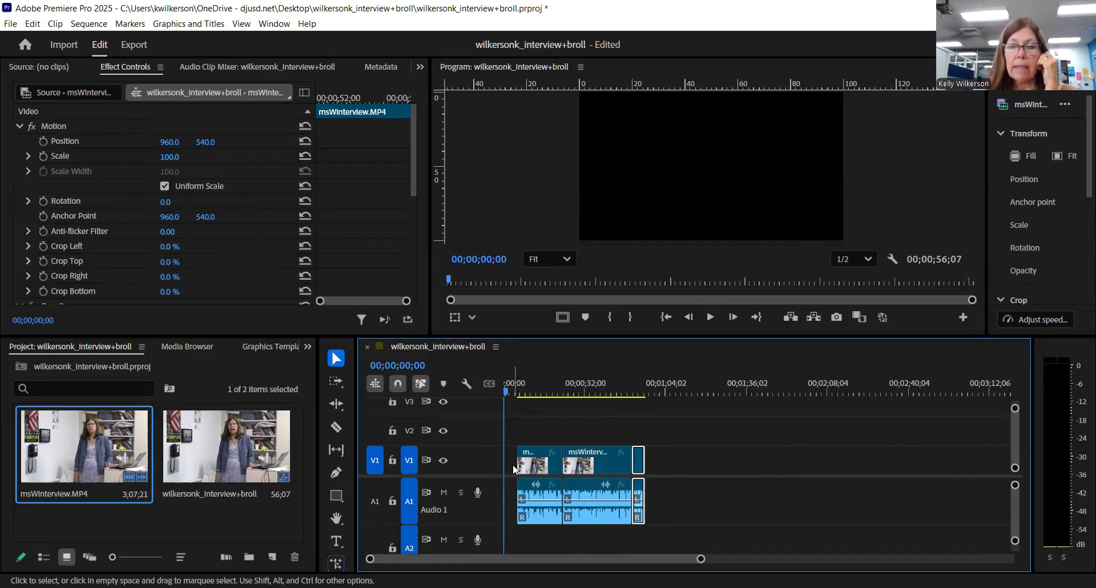
left_click(685, 501)
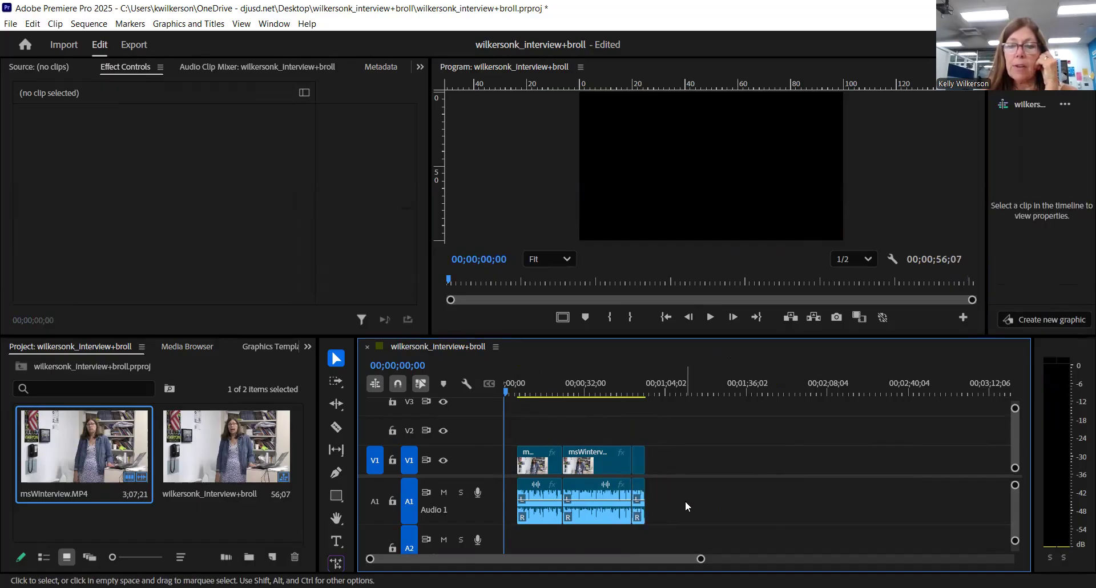
left_click_drag(686, 505, 533, 427)
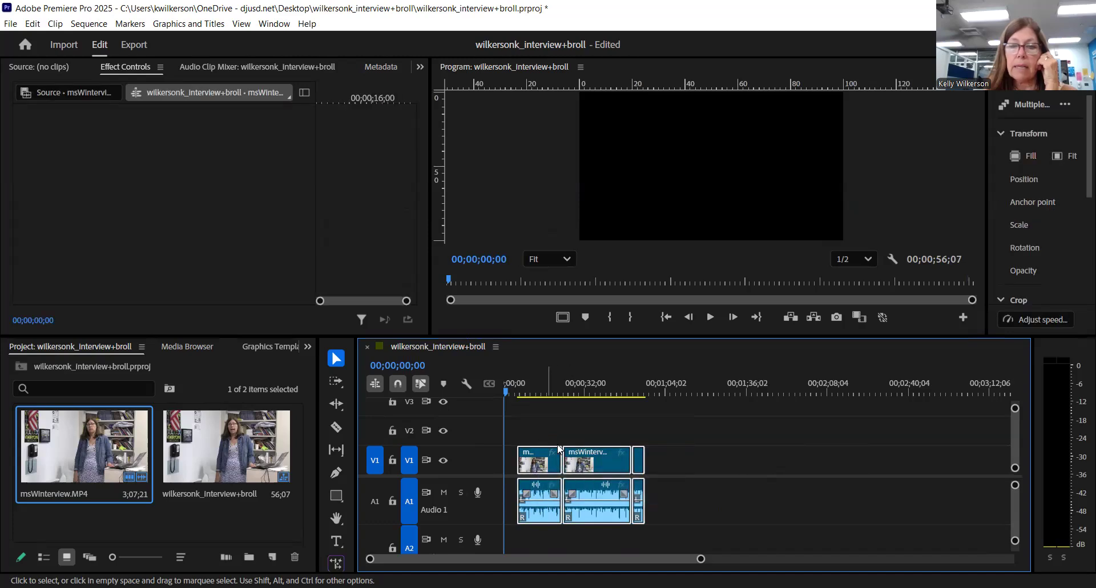
left_click_drag(593, 456, 573, 463)
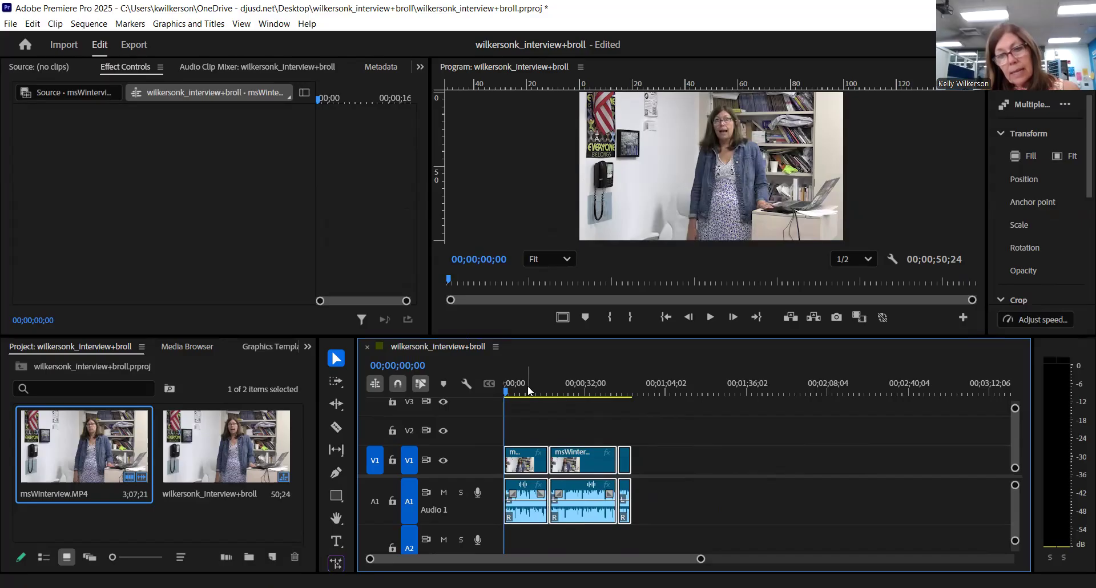
- Play the reordered sequence from its start past the join between the first and second clips to check it
left_click_drag(505, 396, 632, 399)
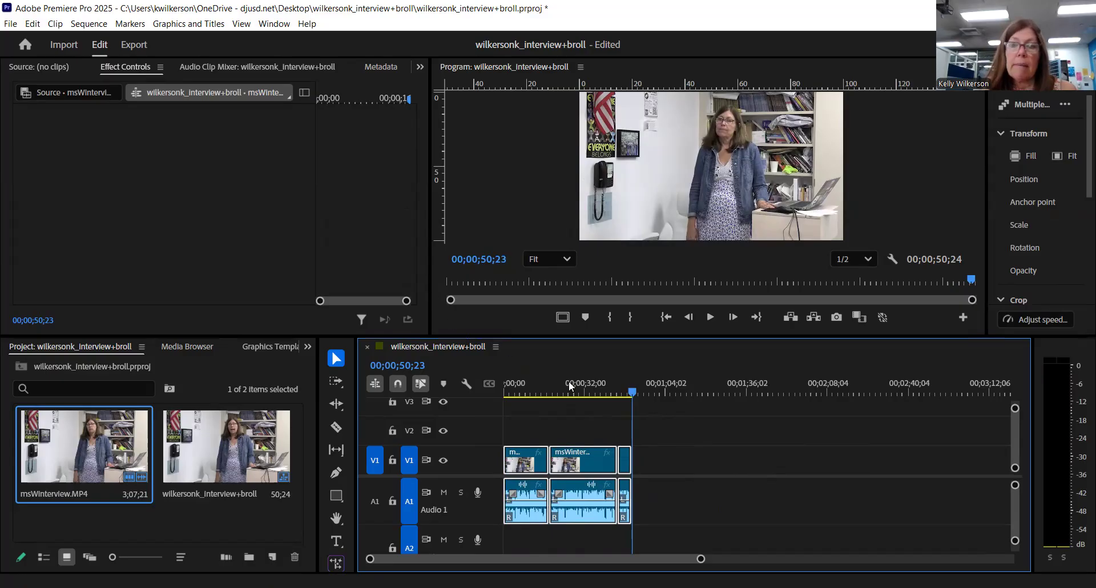
key("Home")
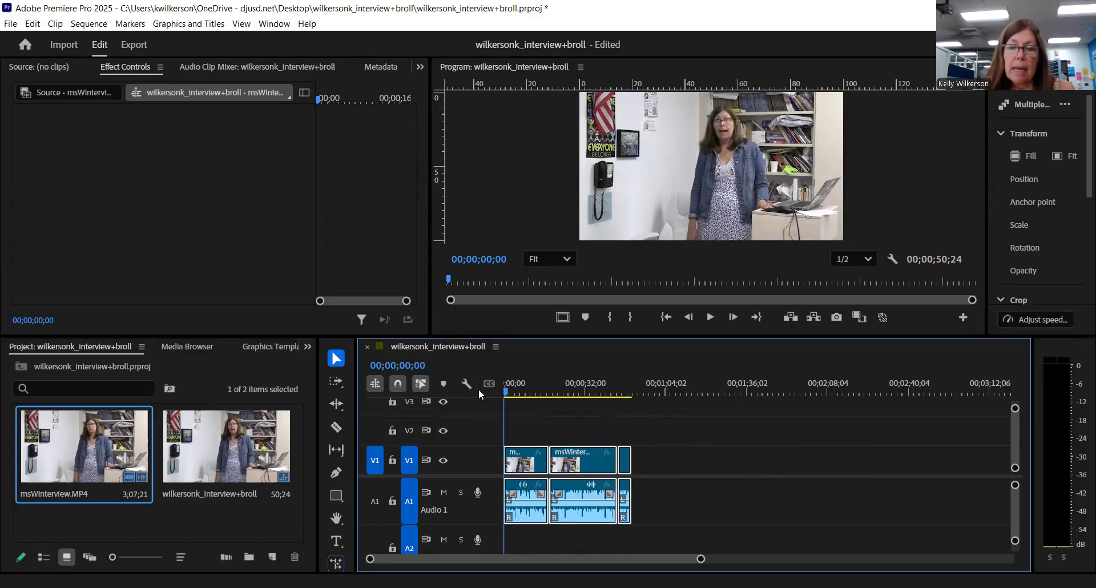
left_click_drag(370, 559, 436, 564)
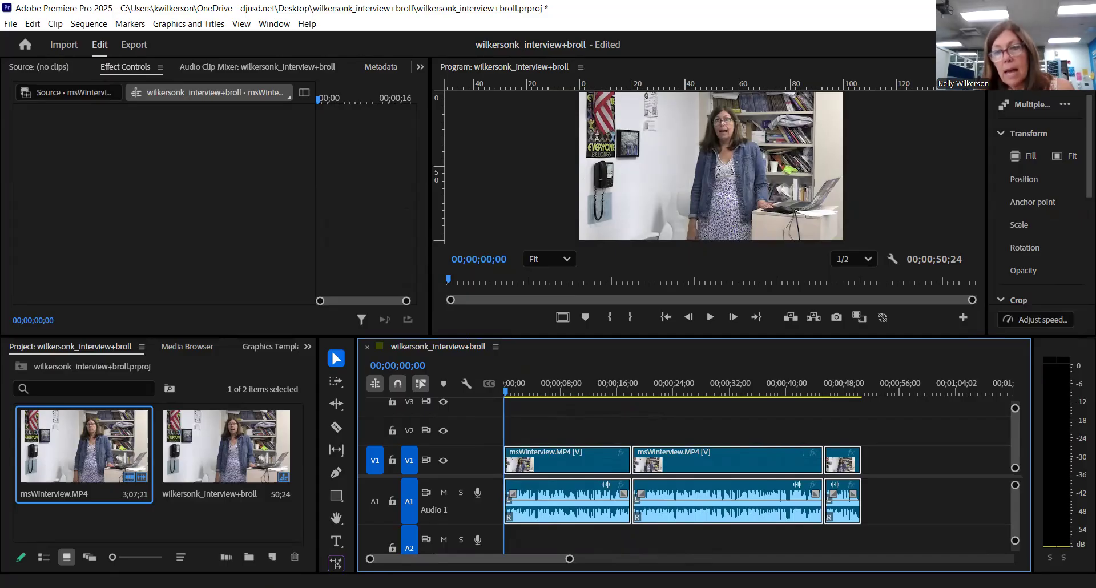
left_click(711, 317)
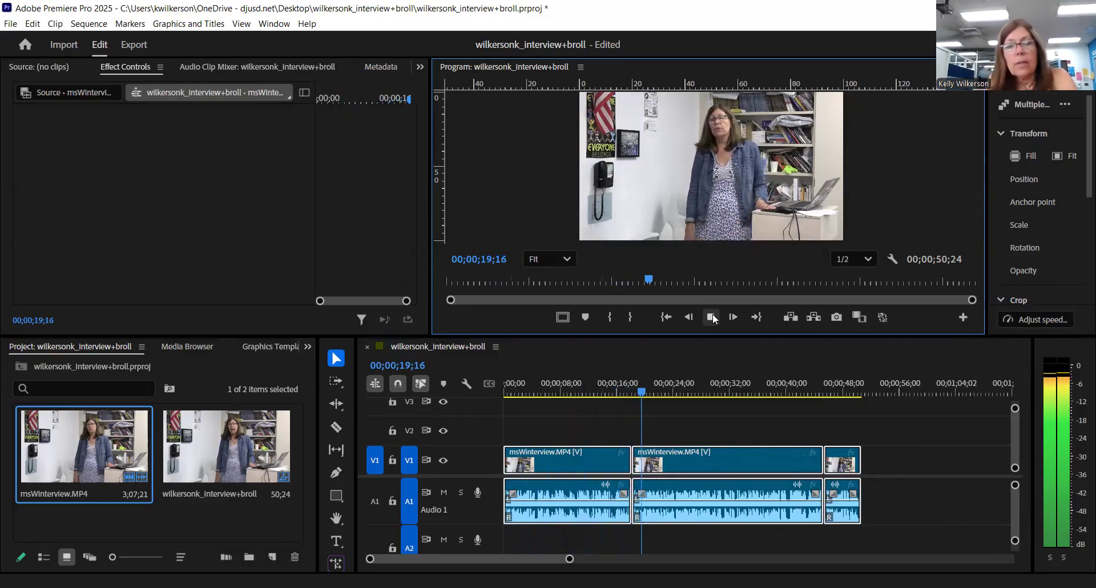
left_click(712, 317)
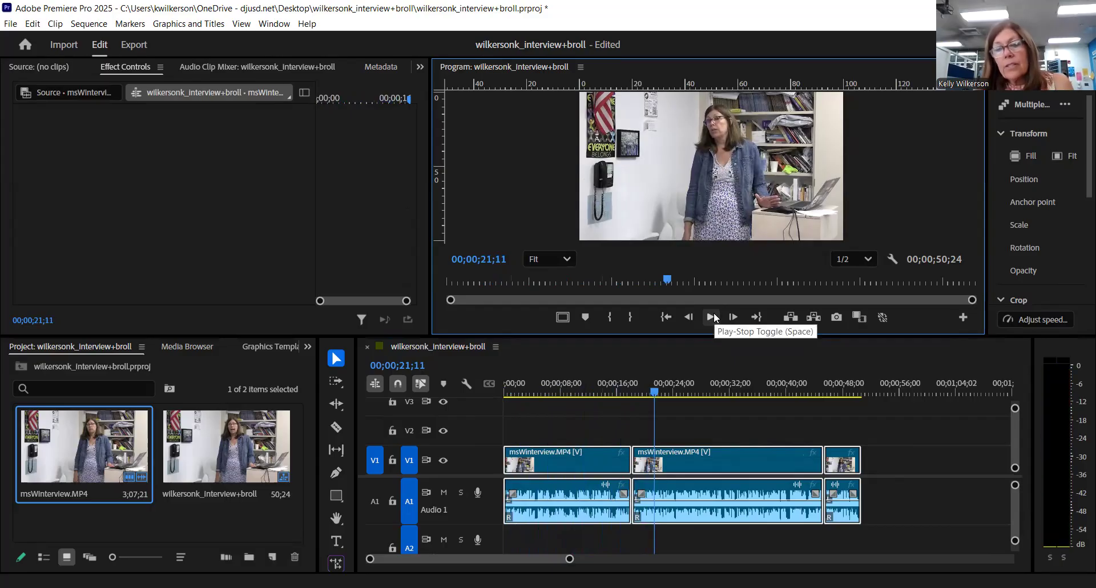
- Play the start of the second interview clip from 00;00;18;10 to check the speech just after the first join
left_click_drag(374, 560, 495, 560)
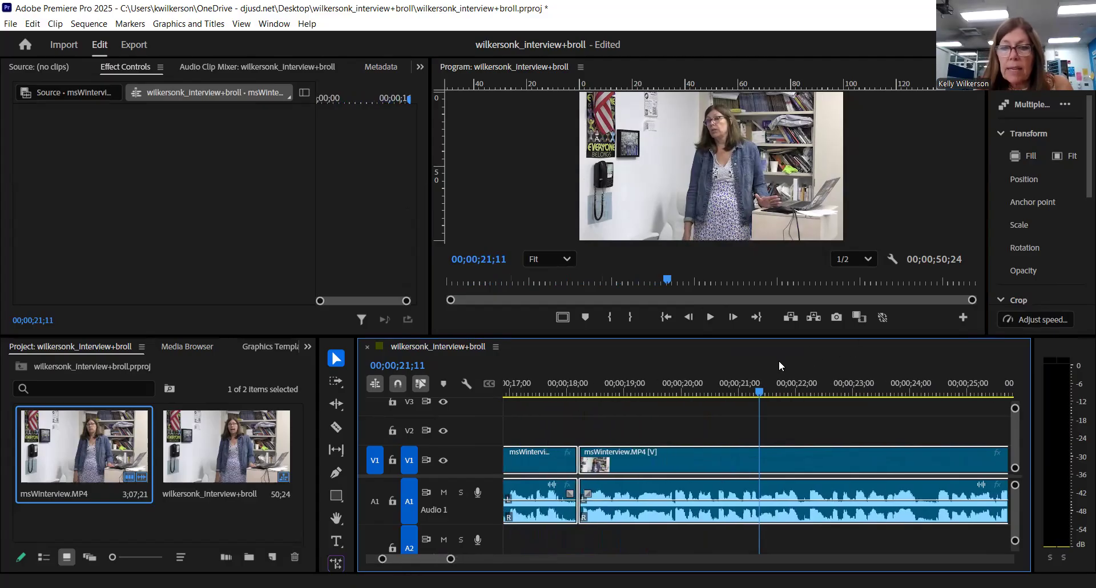
left_click_drag(756, 386, 588, 402)
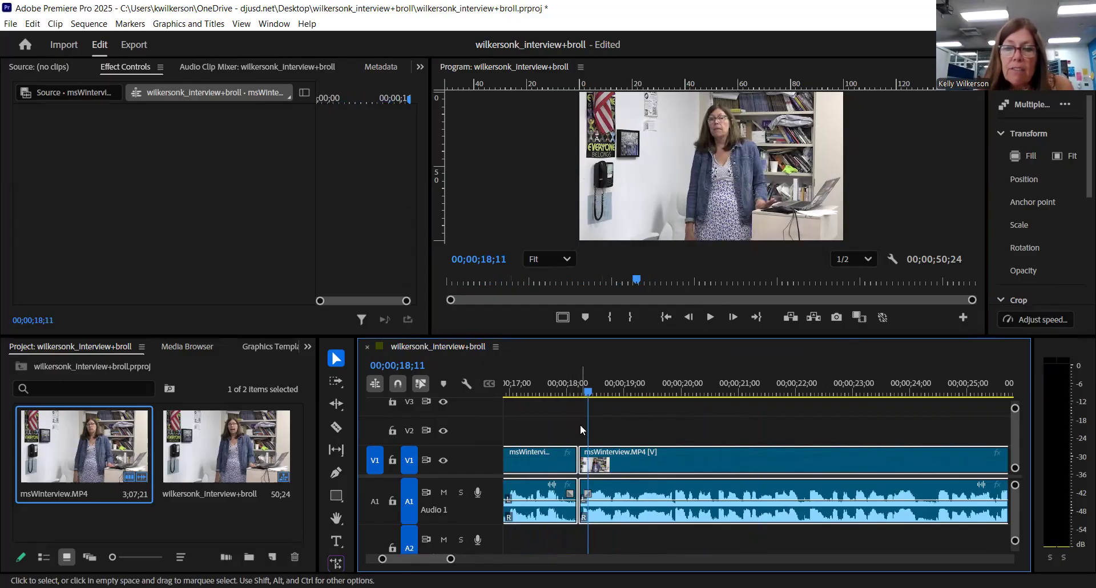
left_click_drag(588, 393, 587, 393)
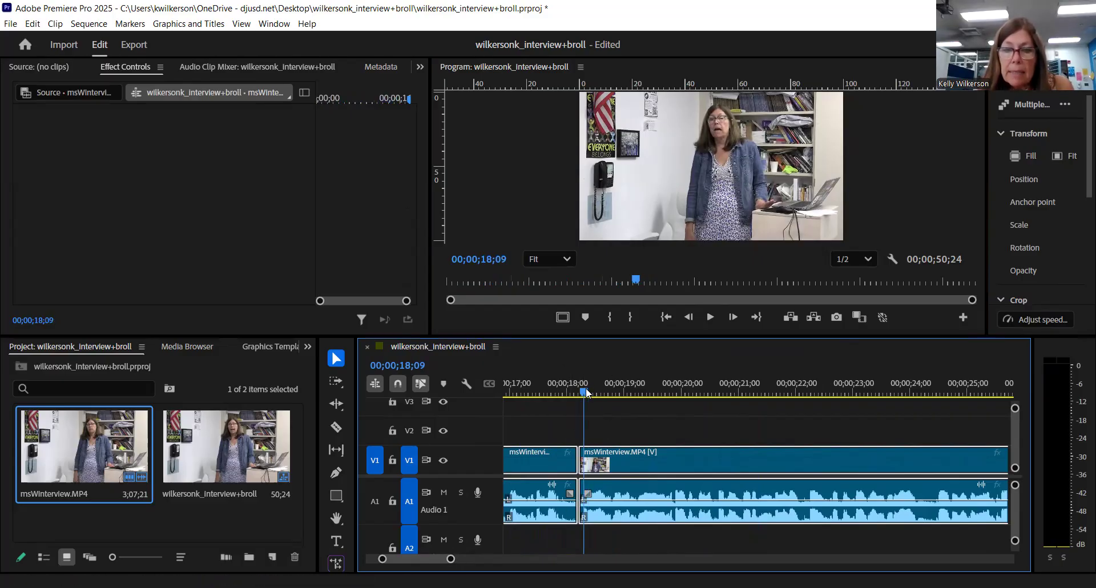
left_click(587, 392)
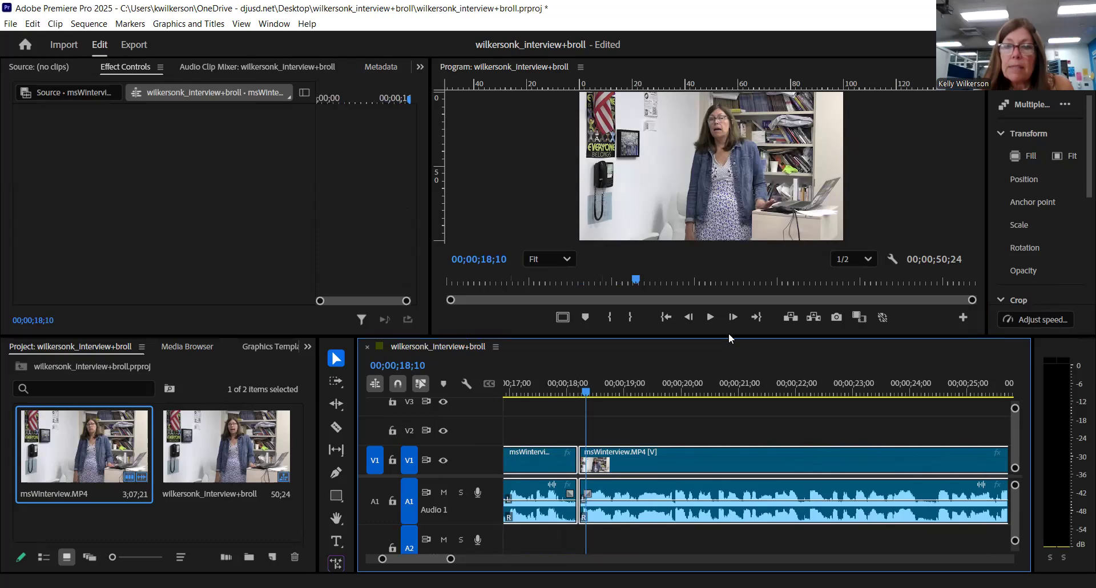
left_click(711, 317)
left_click(713, 317)
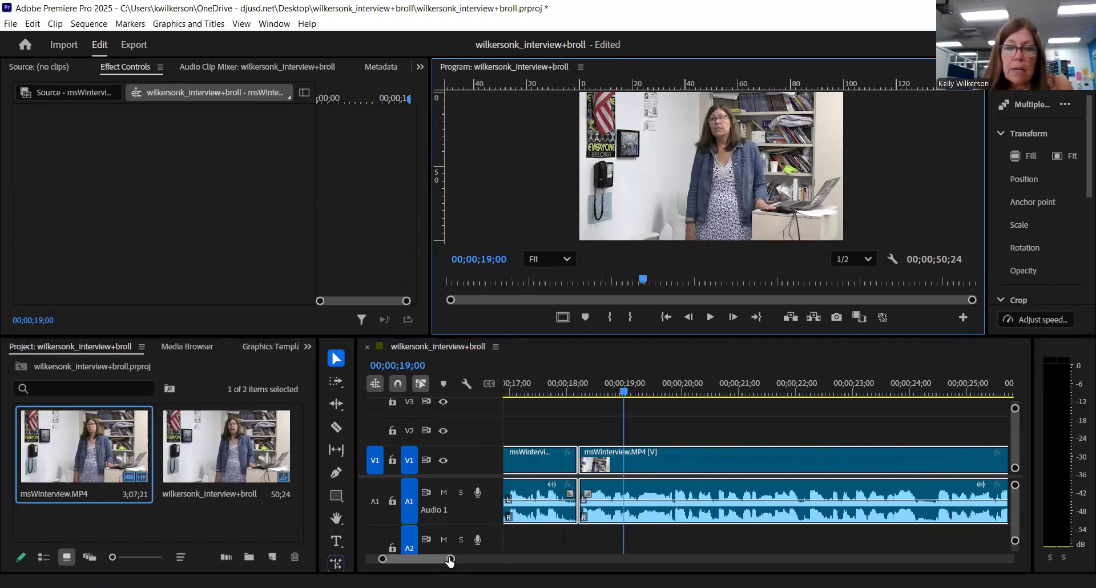
- Examine the waveform frame by frame after the first join and play from 00;00;18;08 to find where the second clip's speech begins
left_click_drag(451, 559, 431, 547)
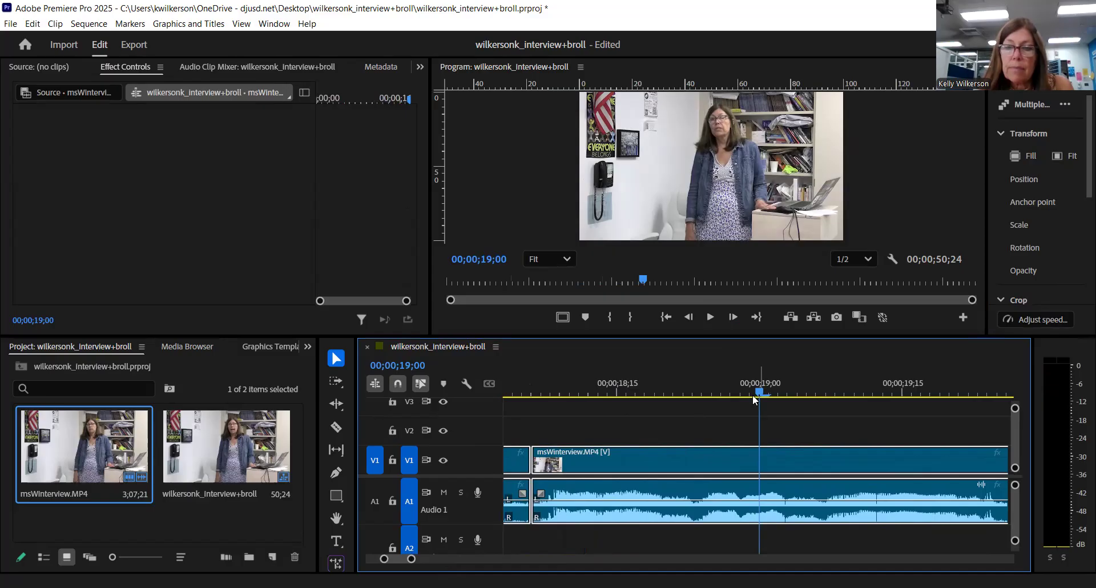
left_click_drag(760, 394, 558, 408)
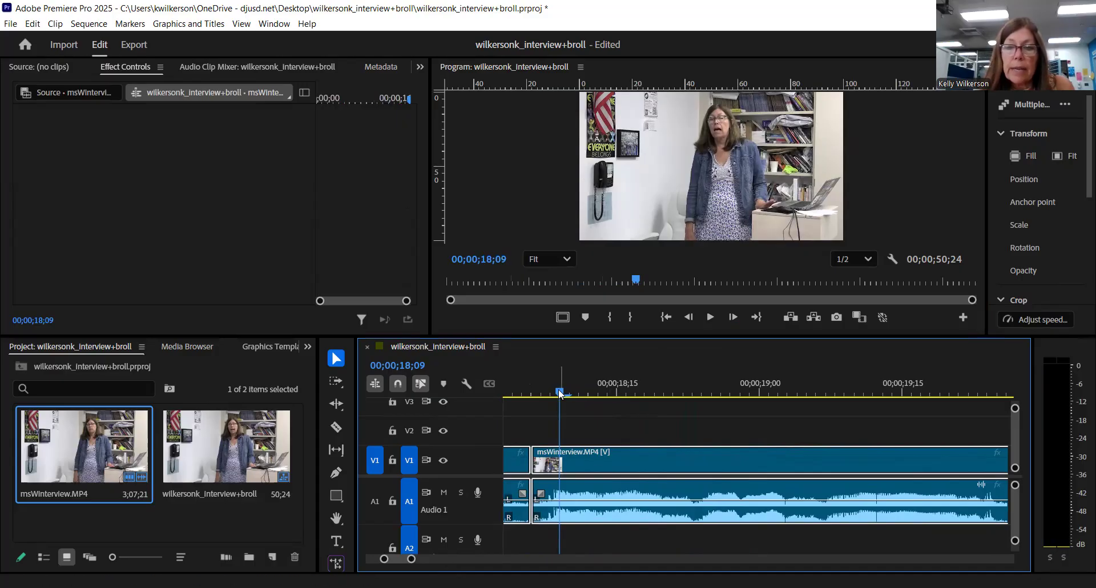
left_click_drag(557, 389, 552, 391)
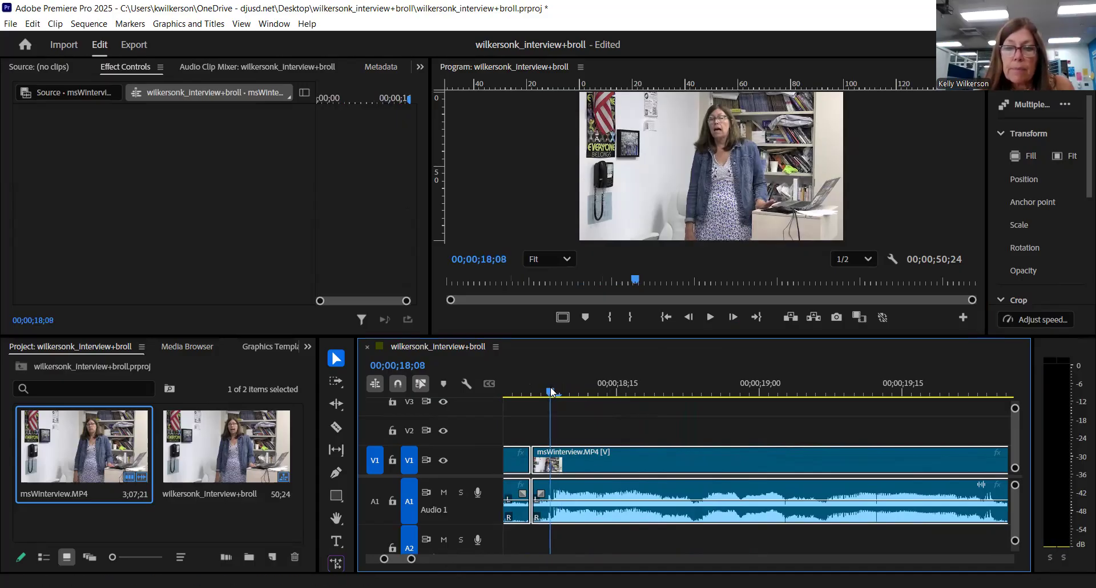
left_click(708, 317)
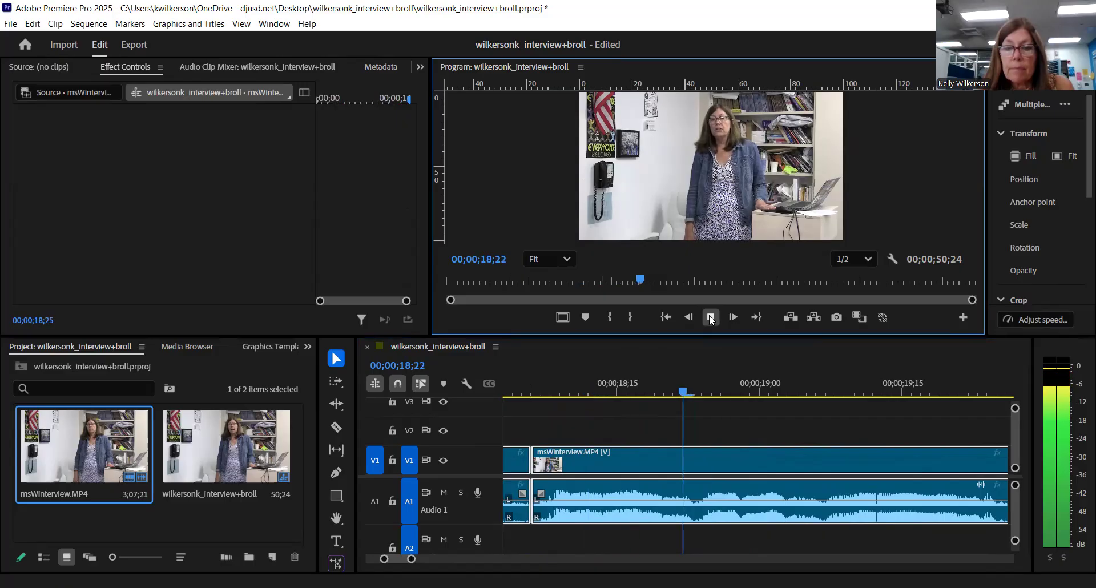
left_click_drag(712, 397, 570, 426)
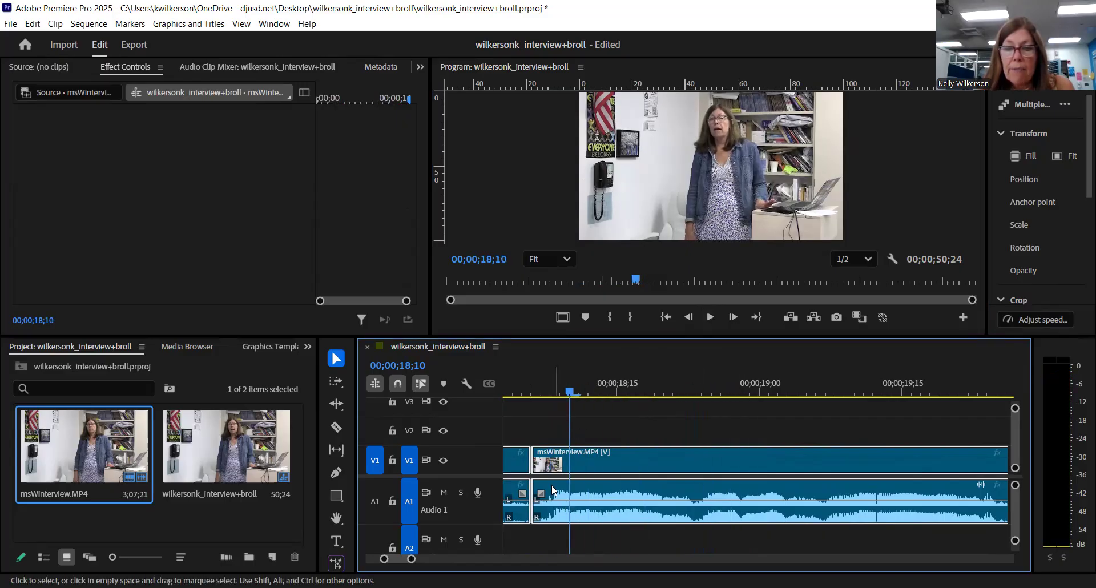
left_click_drag(410, 562, 402, 563)
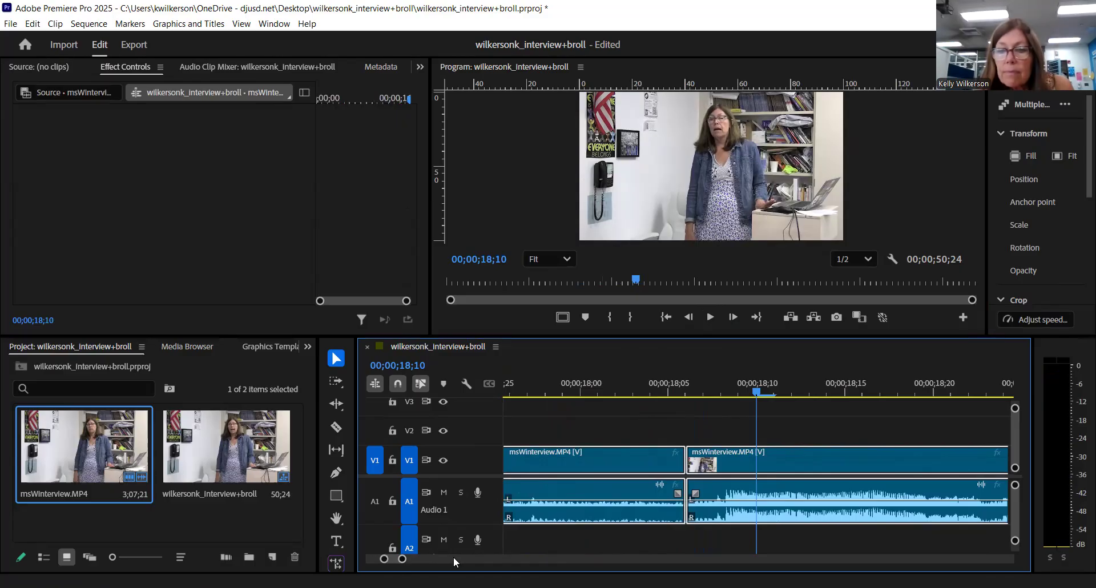
left_click_drag(752, 390, 742, 395)
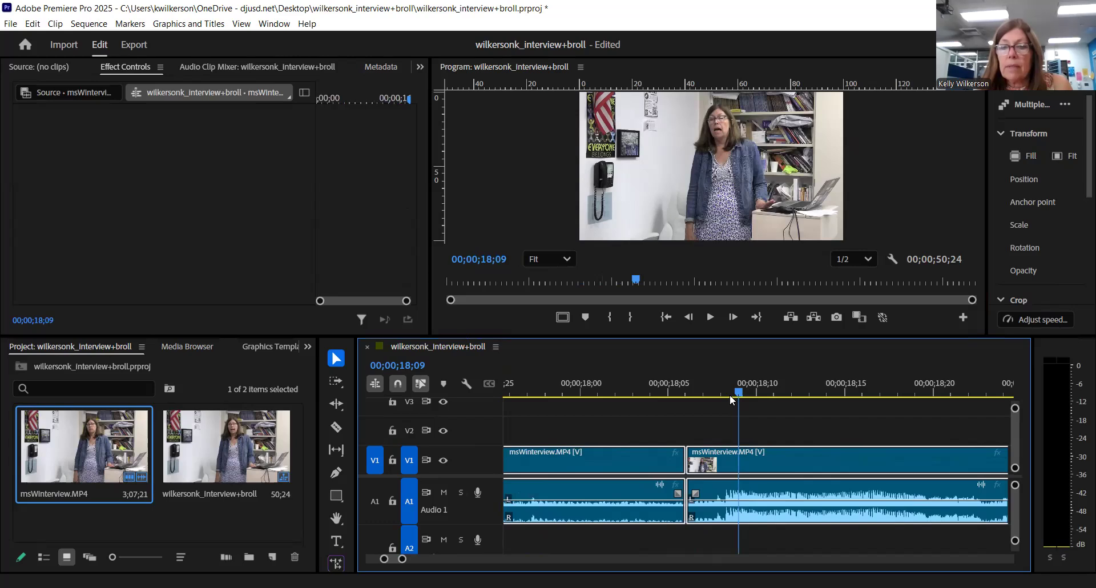
left_click(723, 396)
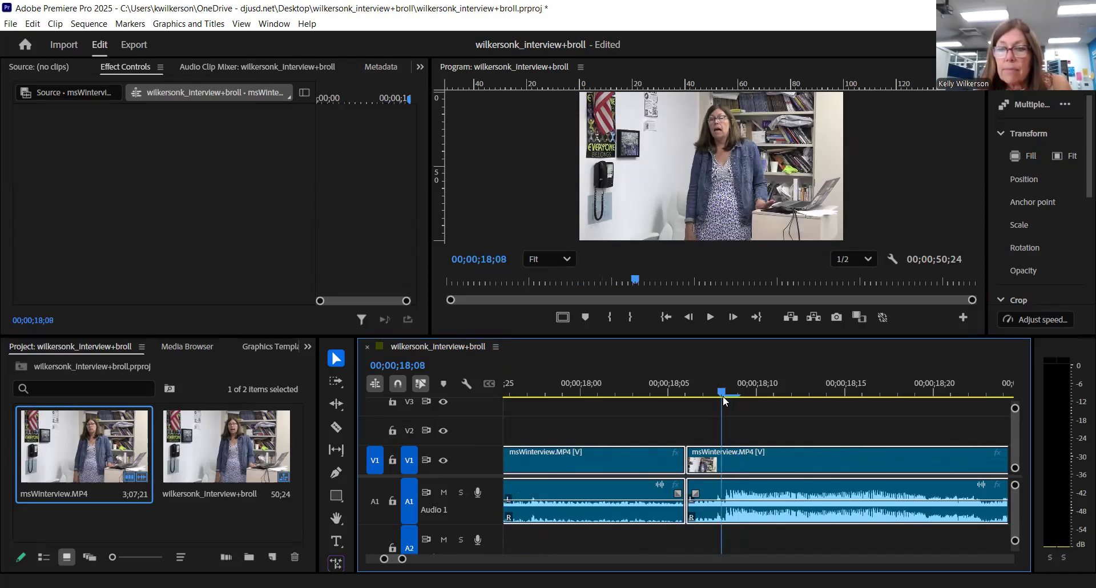
left_click(708, 320)
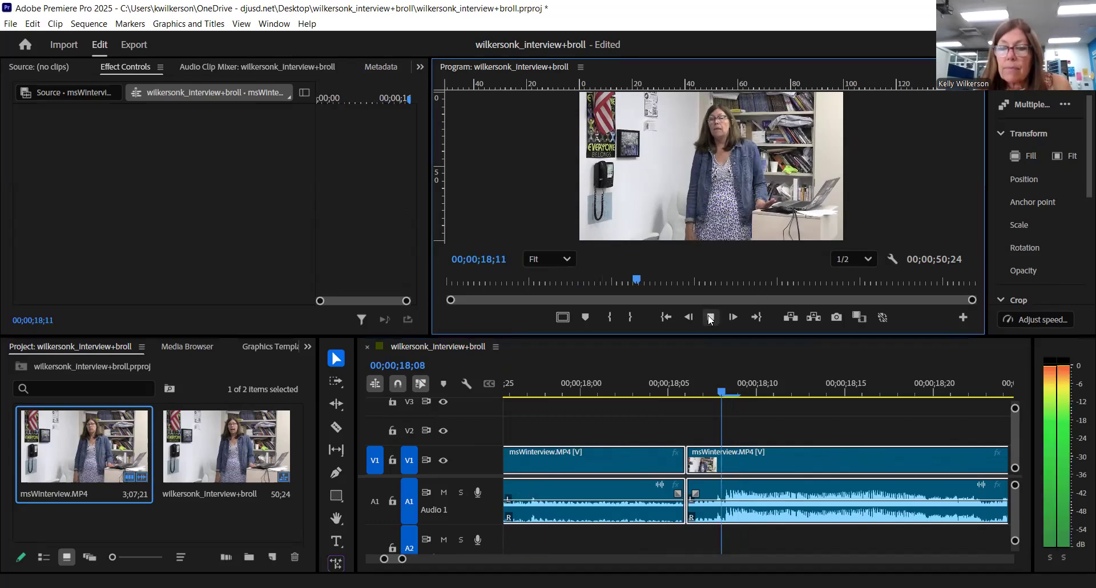
left_click(711, 318)
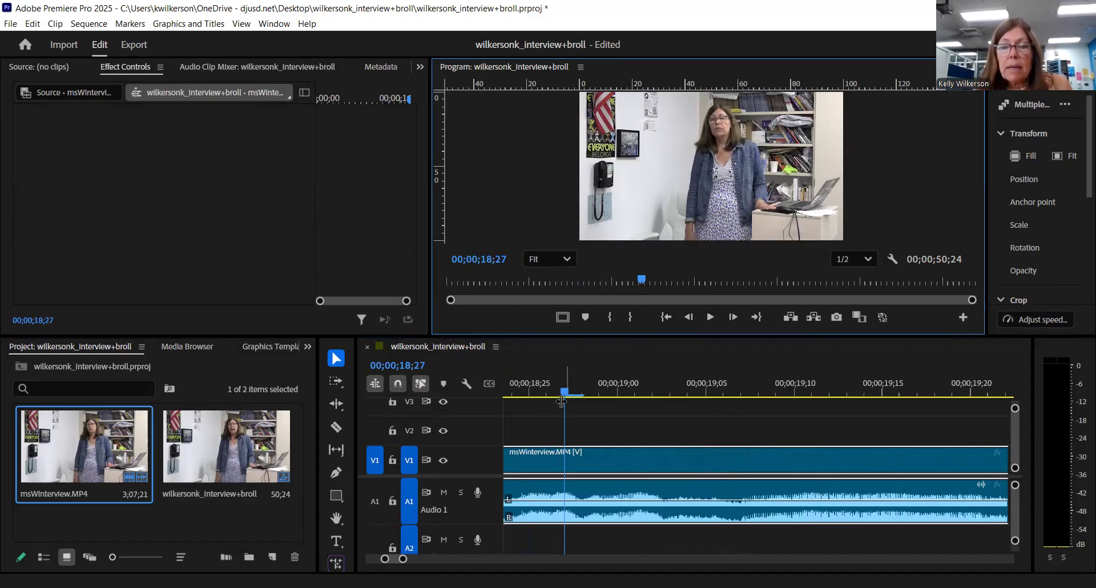
- Return the playhead to 00;00;18;08 just after the first join and turn off timeline snapping
left_click_drag(403, 560, 411, 563)
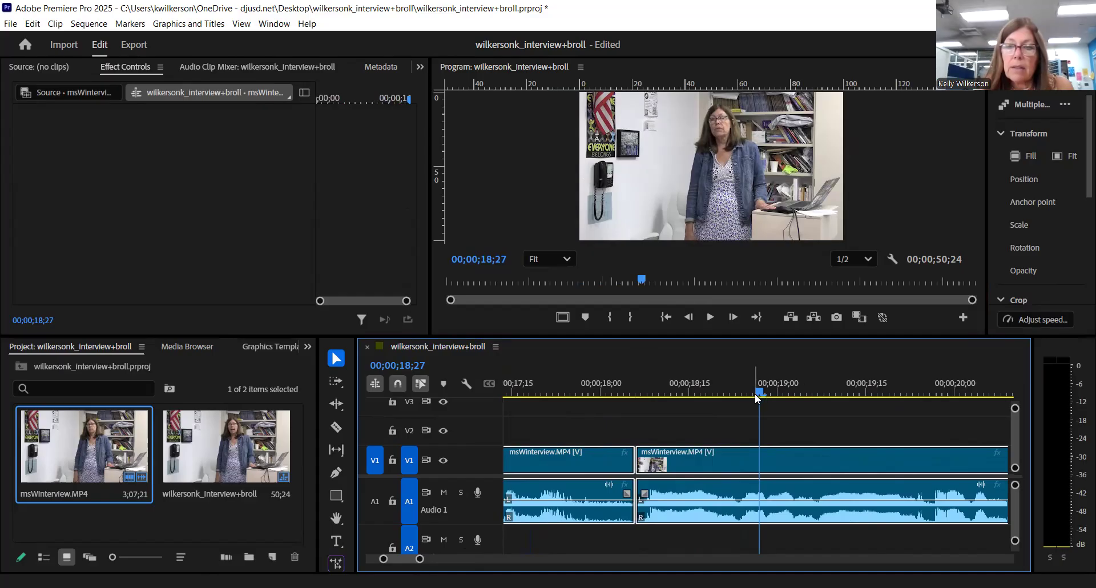
left_click_drag(755, 388, 652, 388)
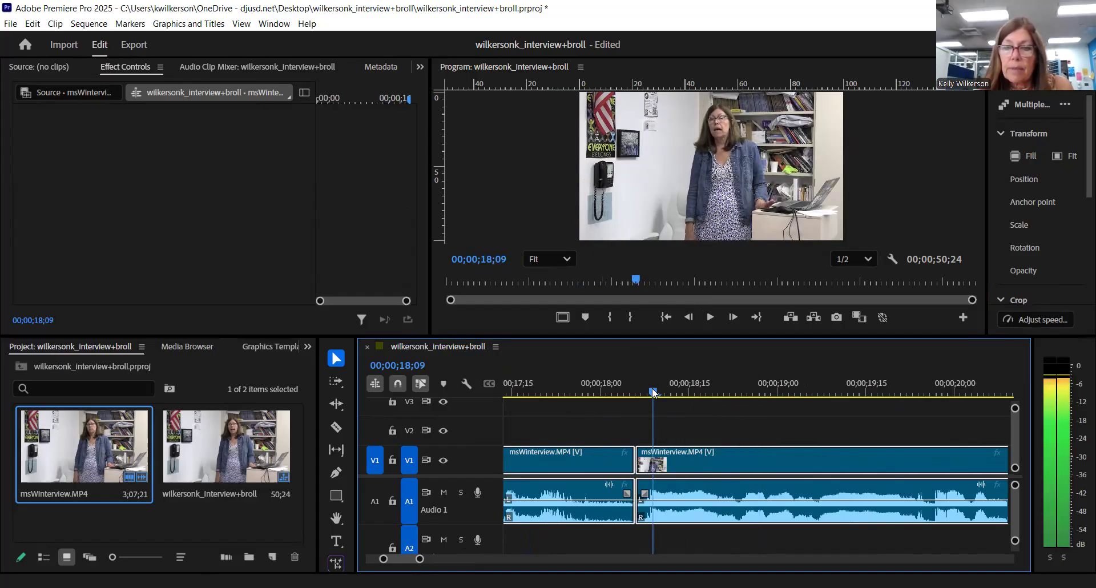
key("Left")
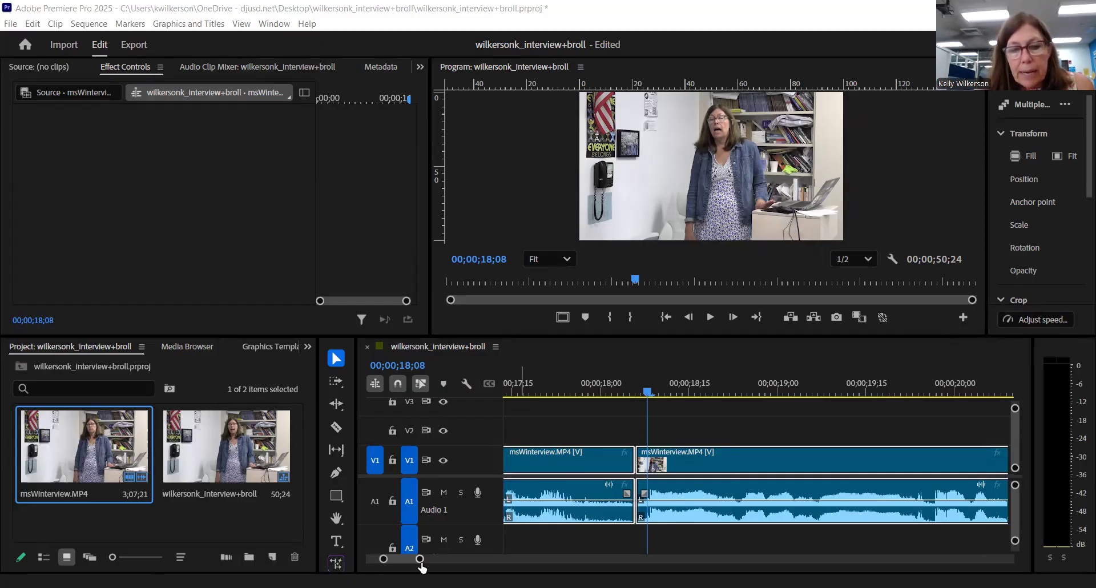
left_click_drag(417, 562, 391, 561)
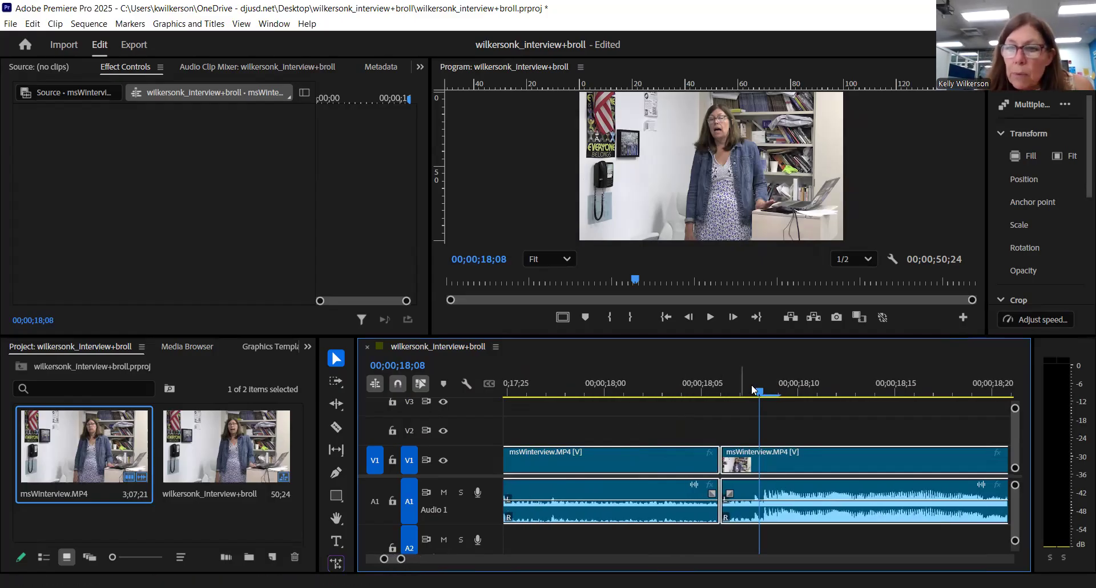
mouse_move(756, 394)
left_mouse_down()
mouse_move(775, 393)
mouse_move(761, 393)
left_mouse_up()
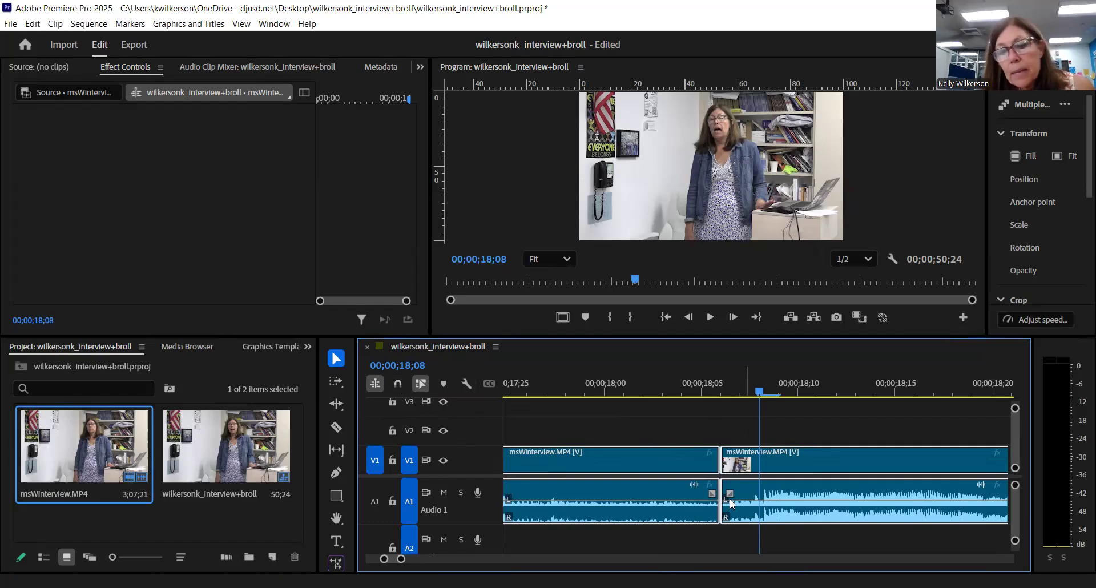
- Bring the first two interview clips into view and deselect all clips in the timeline
mouse_move(398, 562)
left_mouse_down()
mouse_move(464, 564)
mouse_move(386, 567)
left_mouse_up()
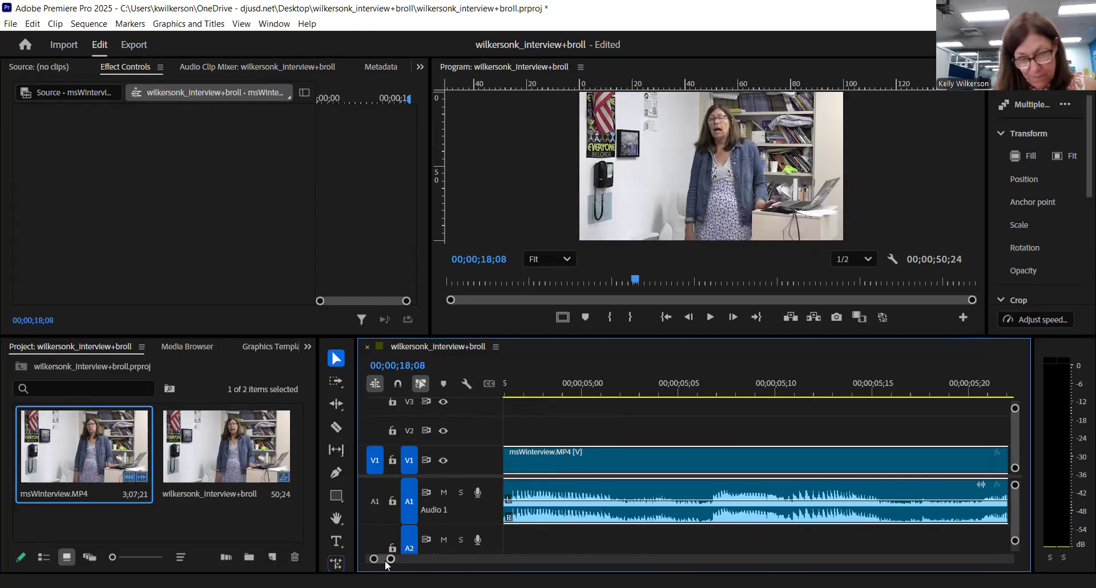
left_click_drag(393, 561, 475, 559)
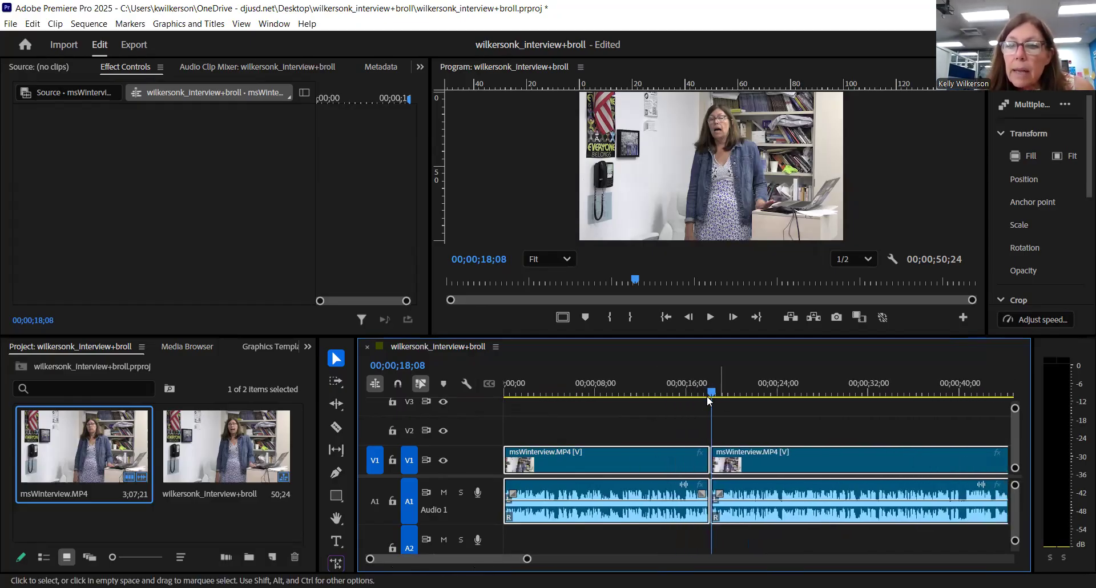
left_click_drag(733, 394, 721, 394)
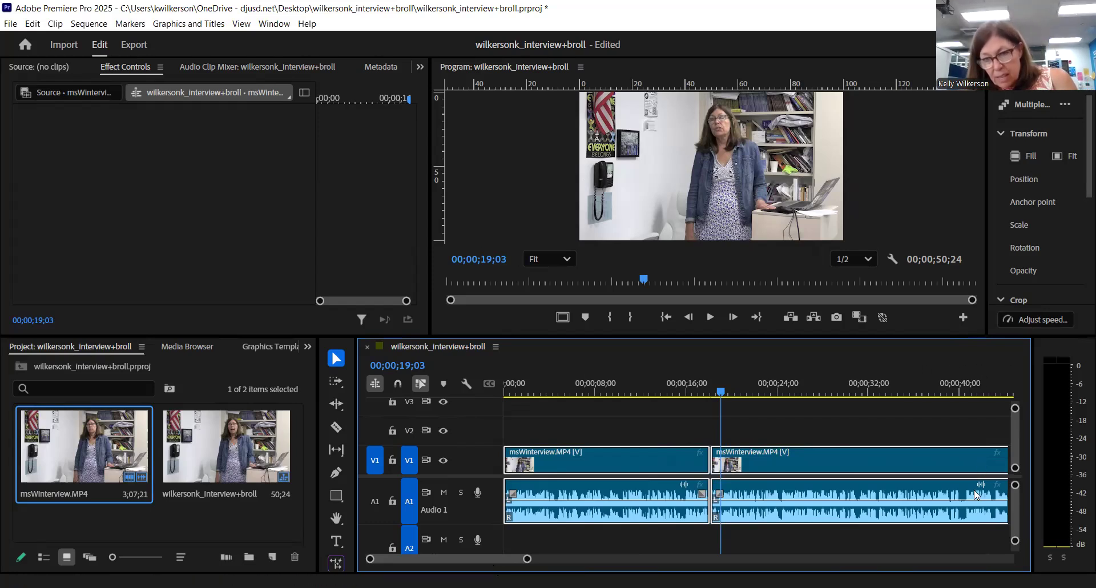
key("ctrl+shift+a")
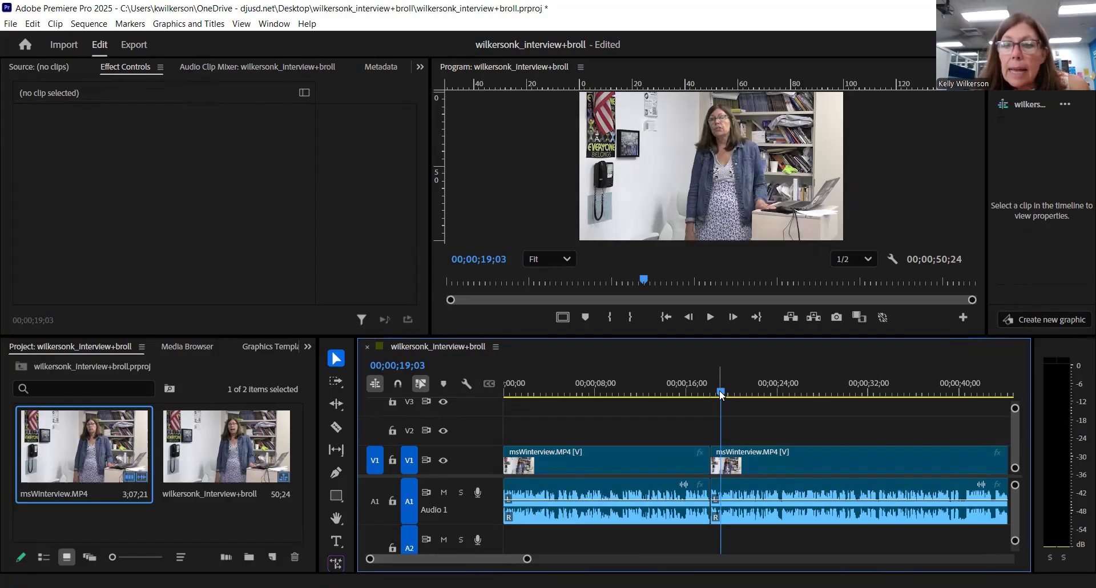
- Replay the opening of the second interview clip, including from 00;00;18;08, to pinpoint the frame where it should start
left_click_drag(720, 393, 717, 394)
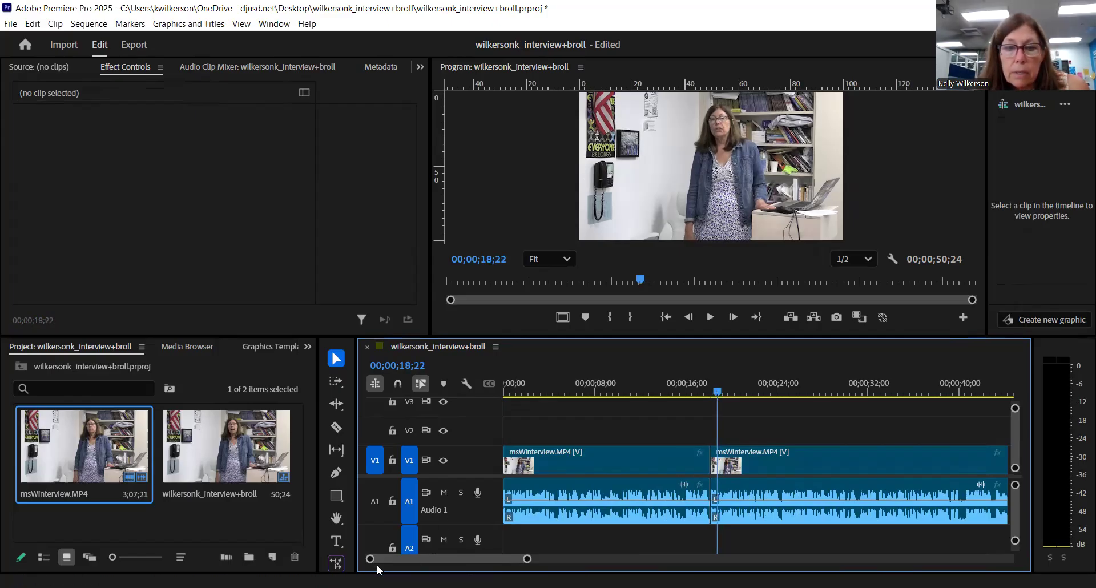
left_click_drag(370, 559, 419, 566)
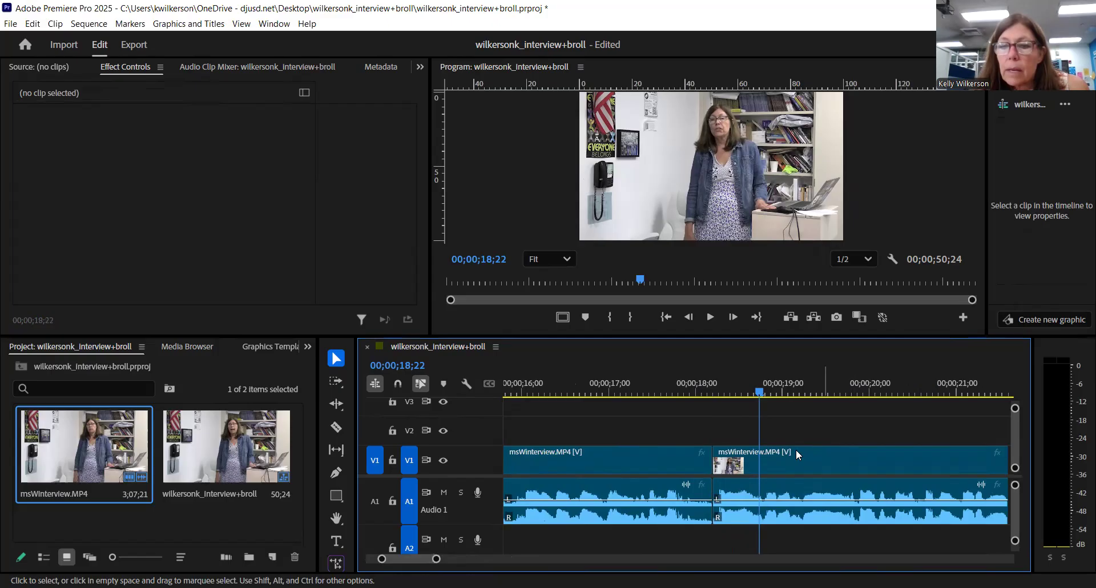
left_click_drag(760, 393, 719, 396)
left_click(711, 317)
left_click(711, 317)
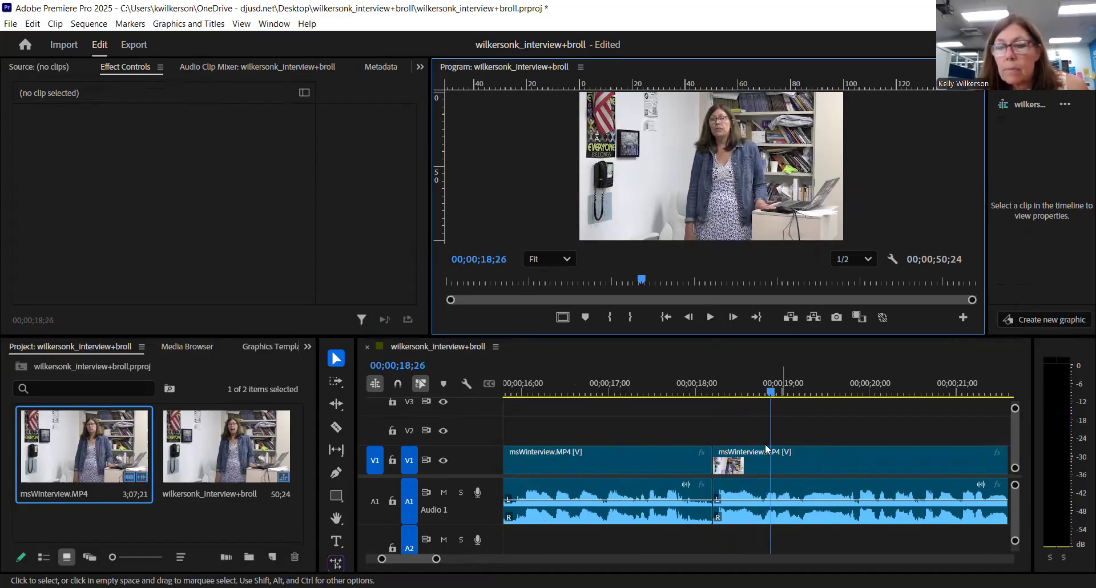
left_click_drag(435, 559, 413, 559)
left_click_drag(756, 390, 601, 421)
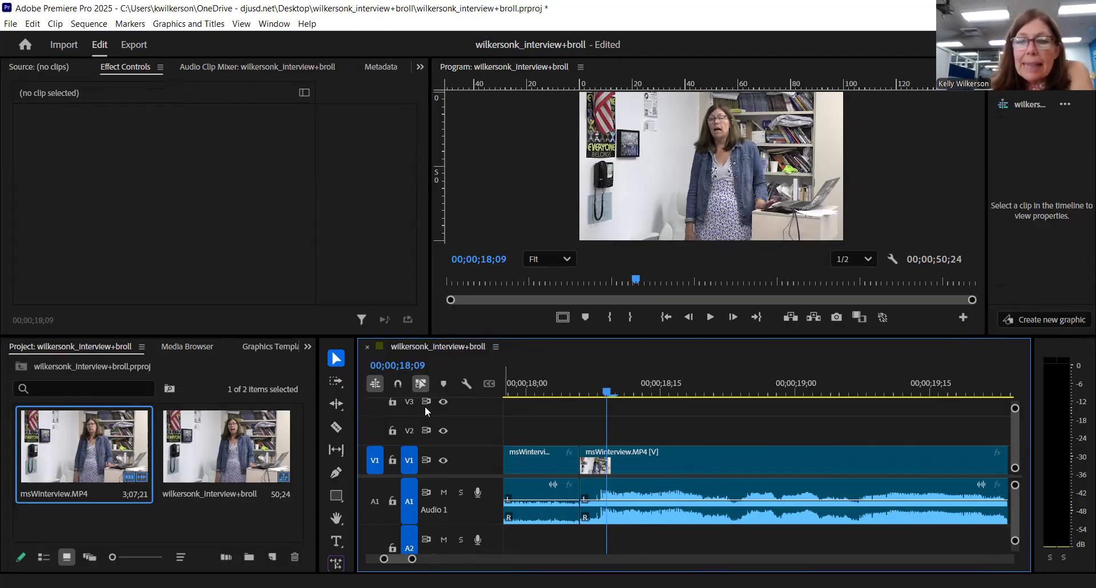
left_click_drag(608, 392, 599, 391)
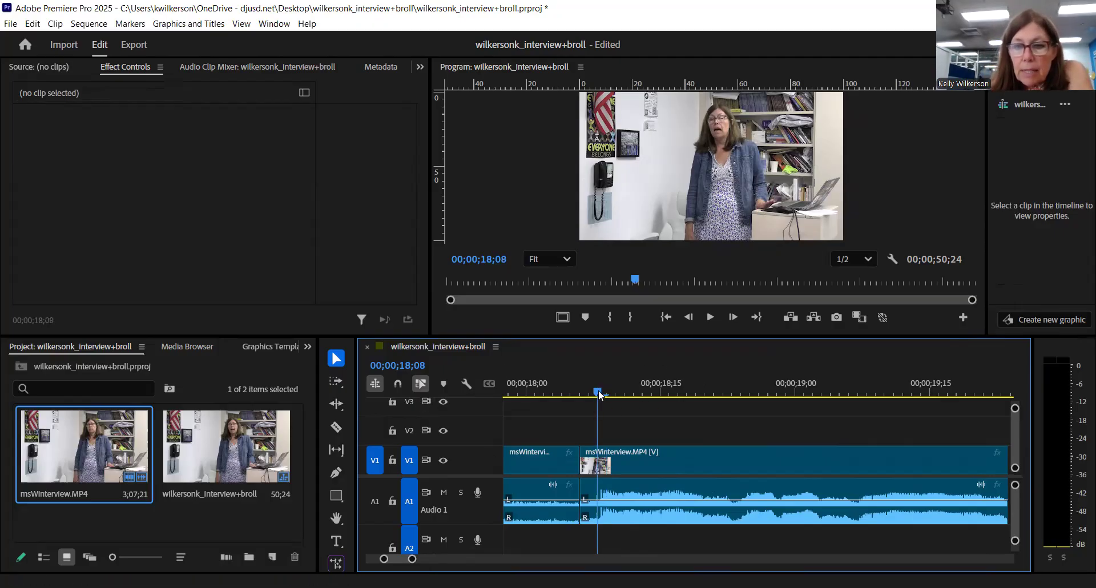
left_click(712, 318)
left_click(714, 319)
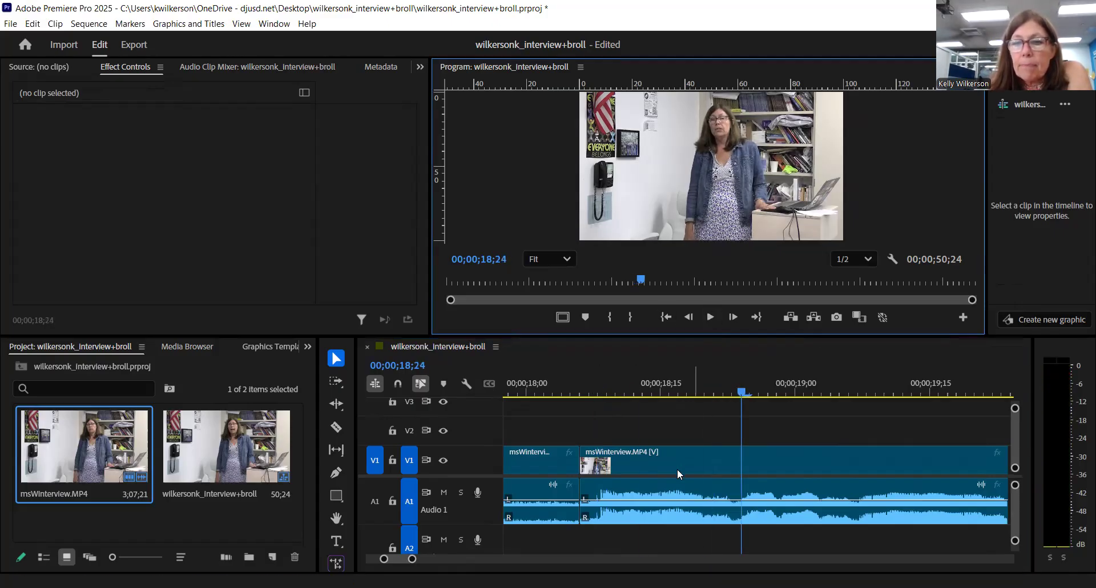
- Trim the start of the second interview clip to 00;00;18;08 and ripple delete the gap before it
left_click_drag(742, 394, 597, 405)
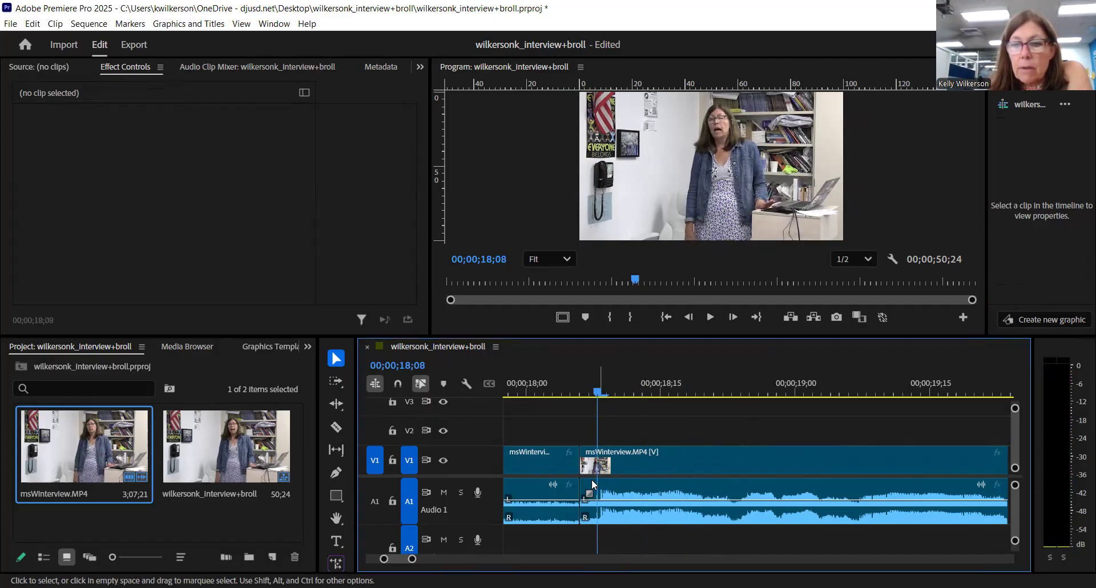
left_click_drag(583, 480, 600, 480)
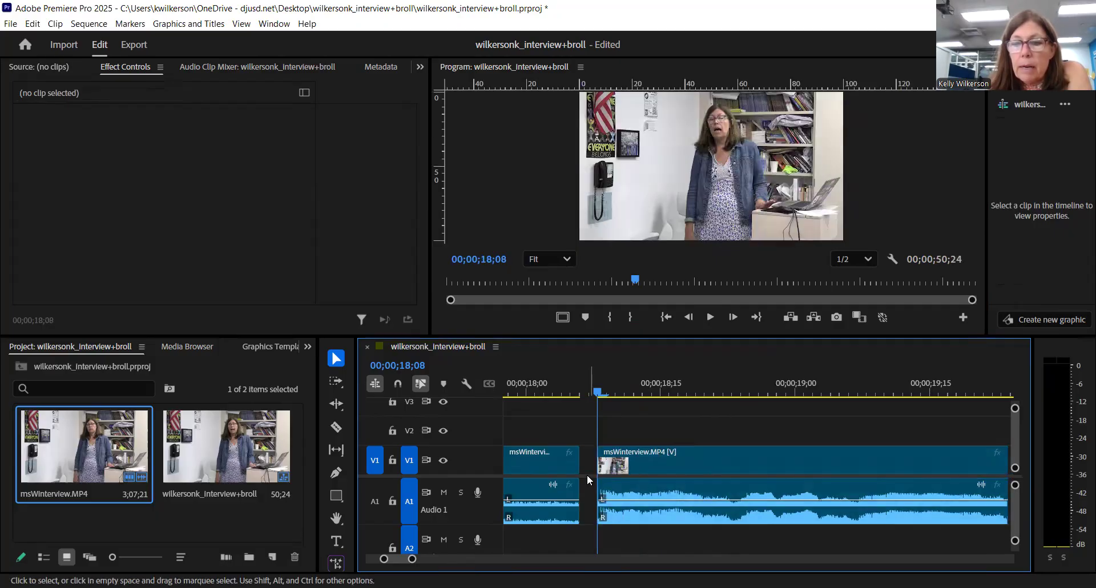
right_click(587, 464)
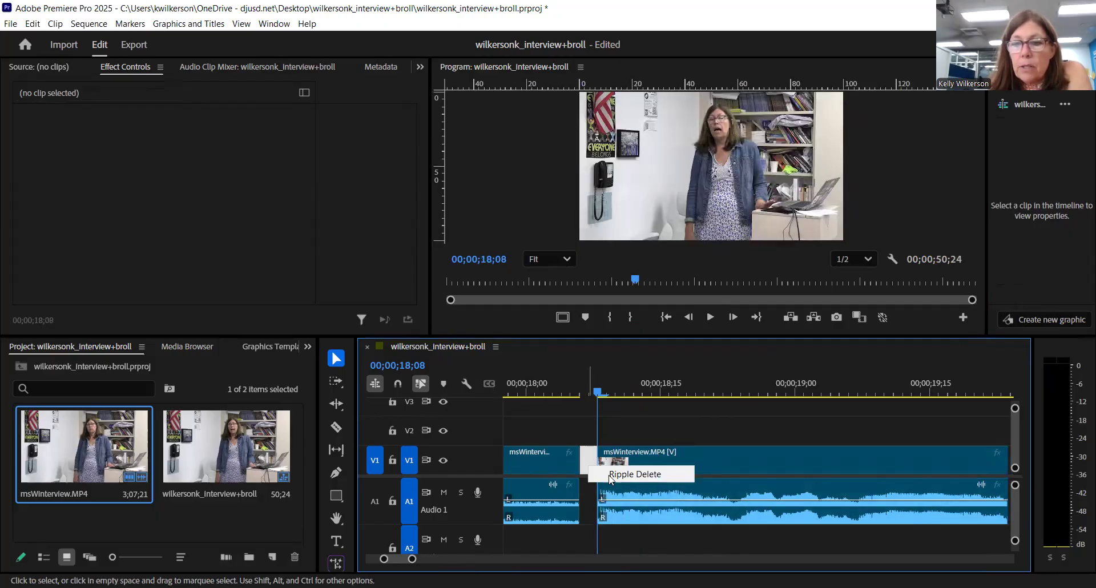
left_click(610, 475)
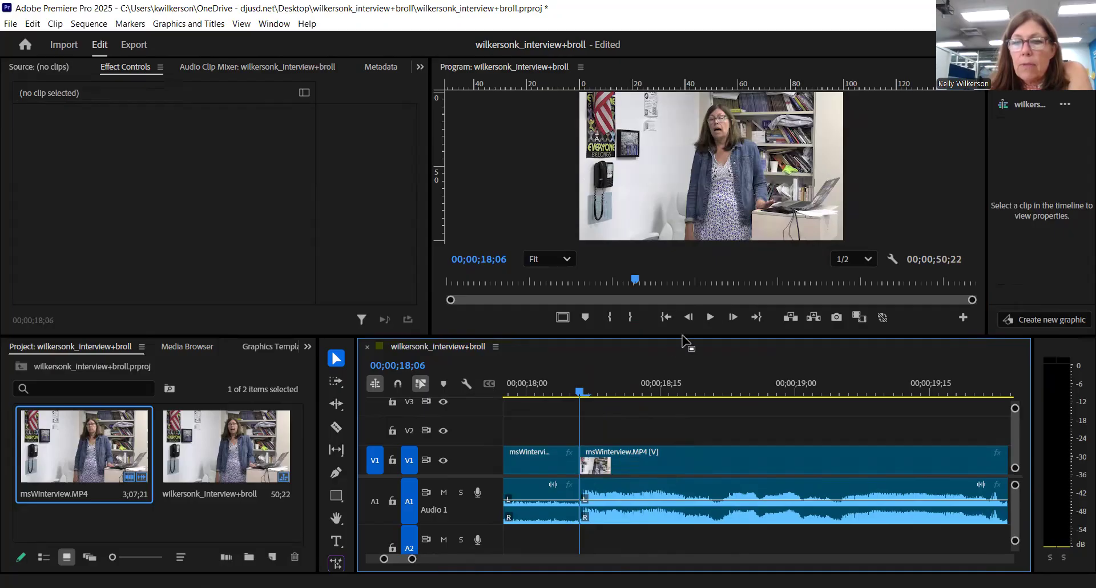
- Play the second interview clip from 00;00;18;06 to locate the point near its end where it should be cut
left_click(711, 316)
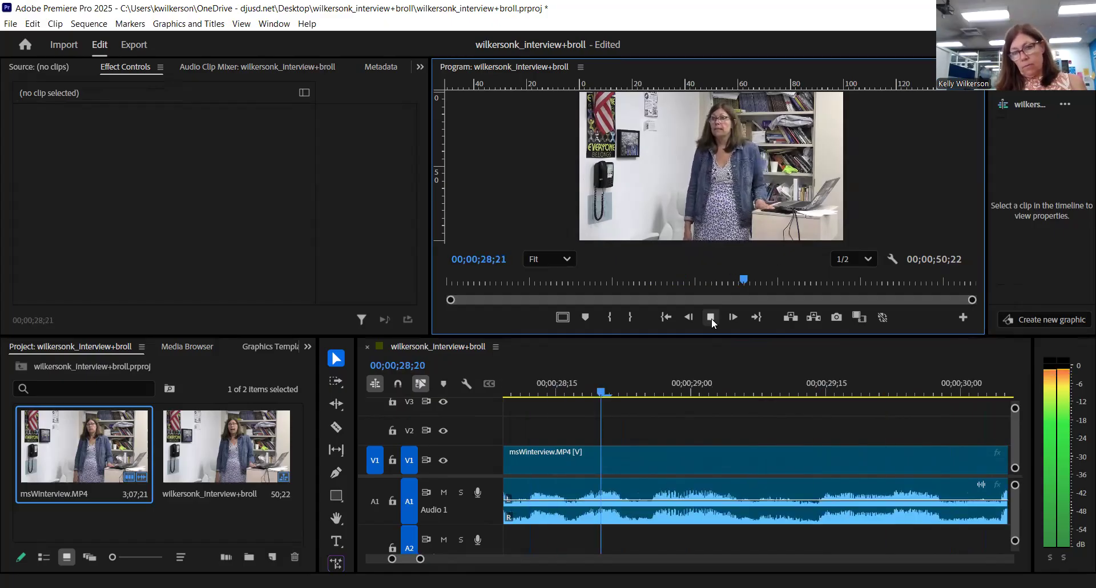
left_click(711, 317)
left_click(423, 562)
left_click_drag(431, 562, 482, 561)
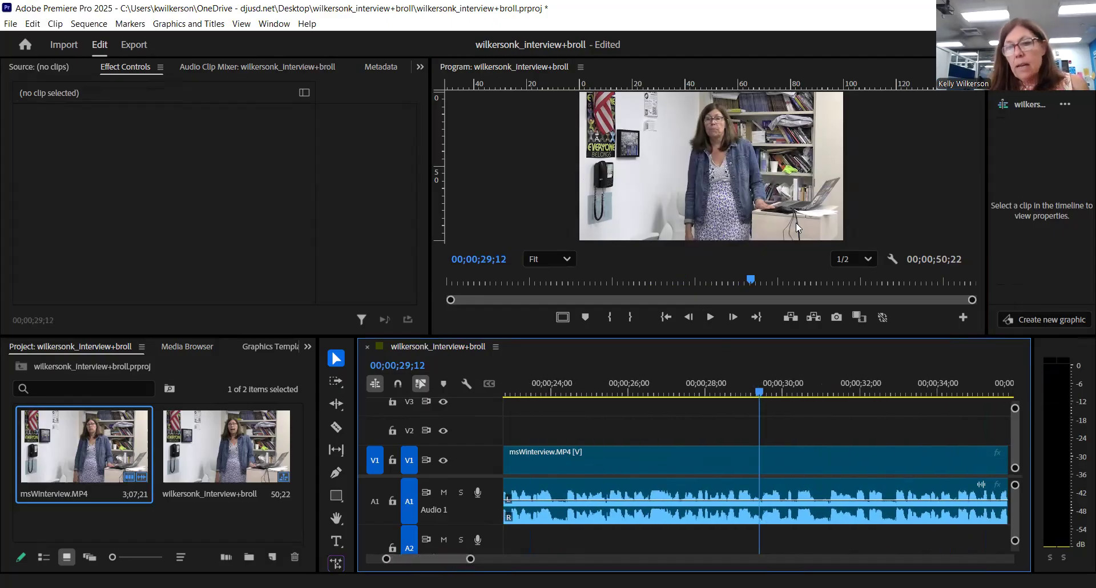
left_click(710, 316)
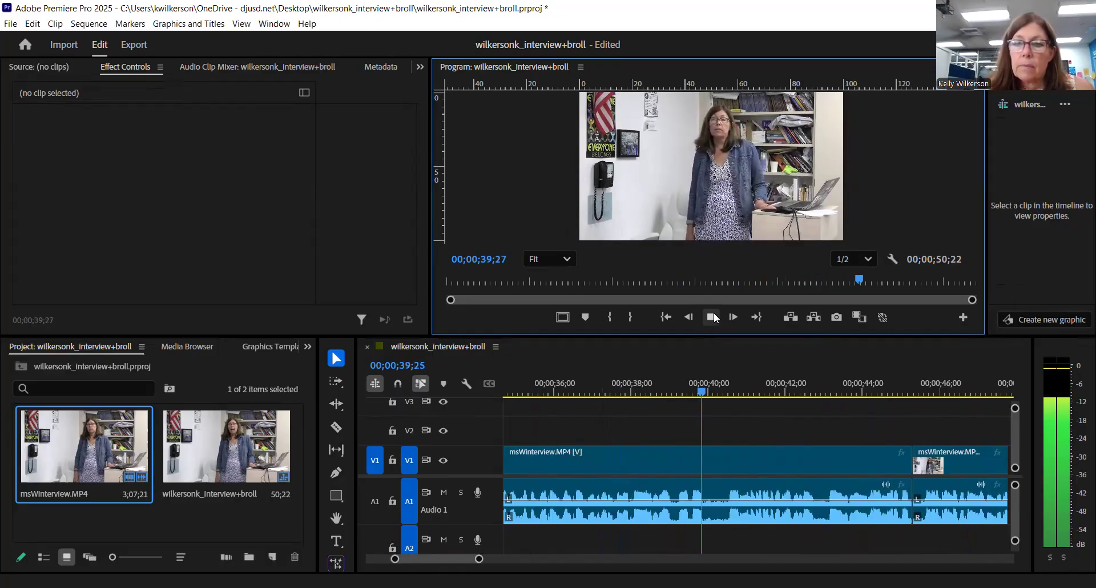
left_click(714, 317)
- Trim the end of the second interview clip to 00;00;40;04 and ripple delete the gap after it
left_click(714, 391)
mouse_move(712, 393)
left_mouse_down()
mouse_move(702, 394)
mouse_move(713, 394)
left_mouse_up()
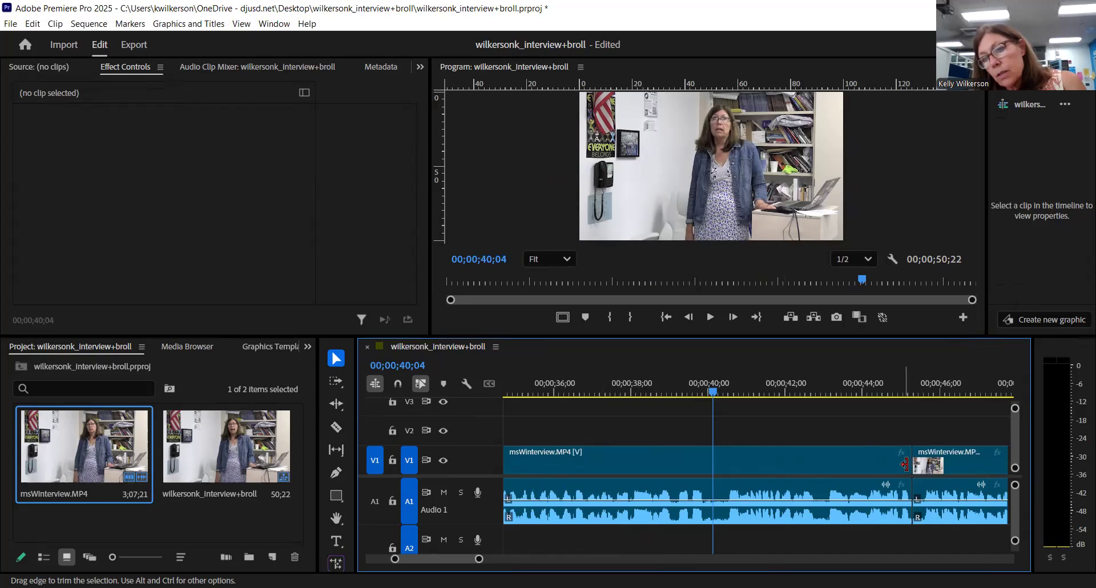
left_click_drag(887, 465, 705, 469)
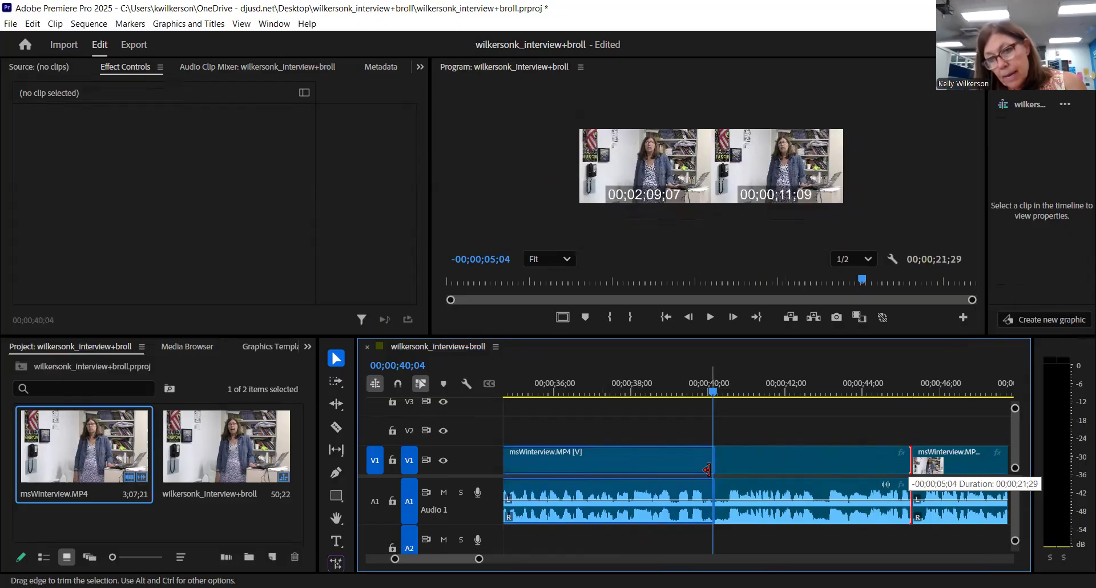
left_click_drag(706, 469, 708, 469)
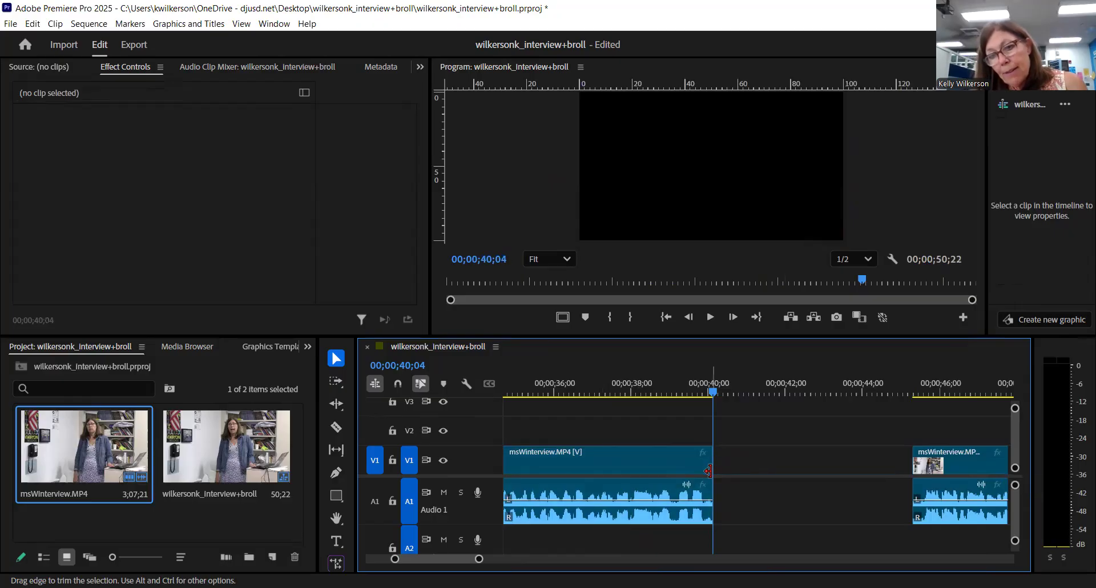
right_click(776, 467)
left_click(818, 475)
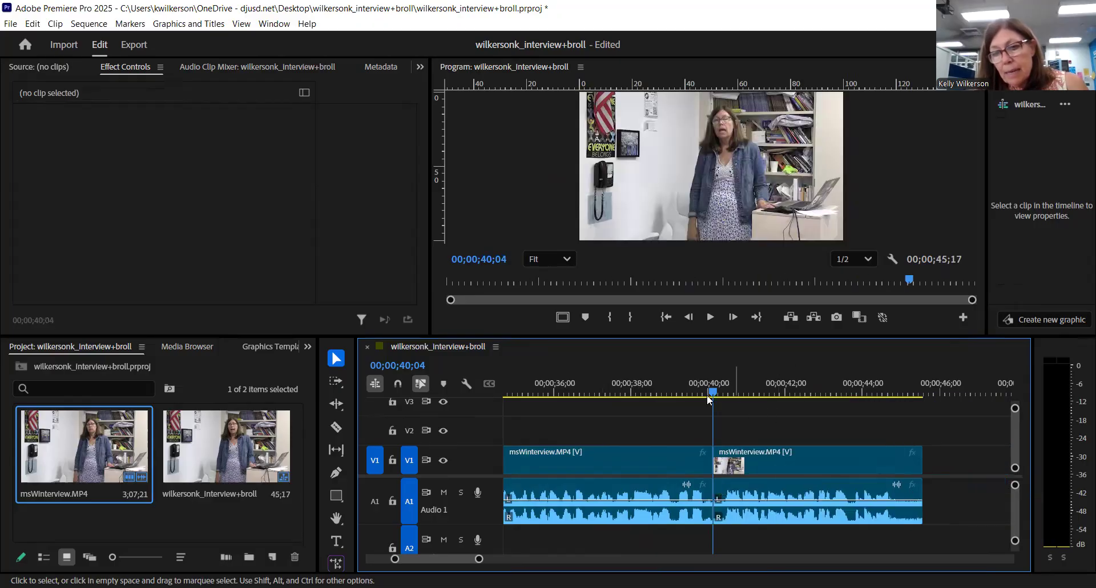
- Replay the join between the second and third interview clips from about 00;00;38;16 through the end of the sequence
left_click_drag(709, 391, 650, 394)
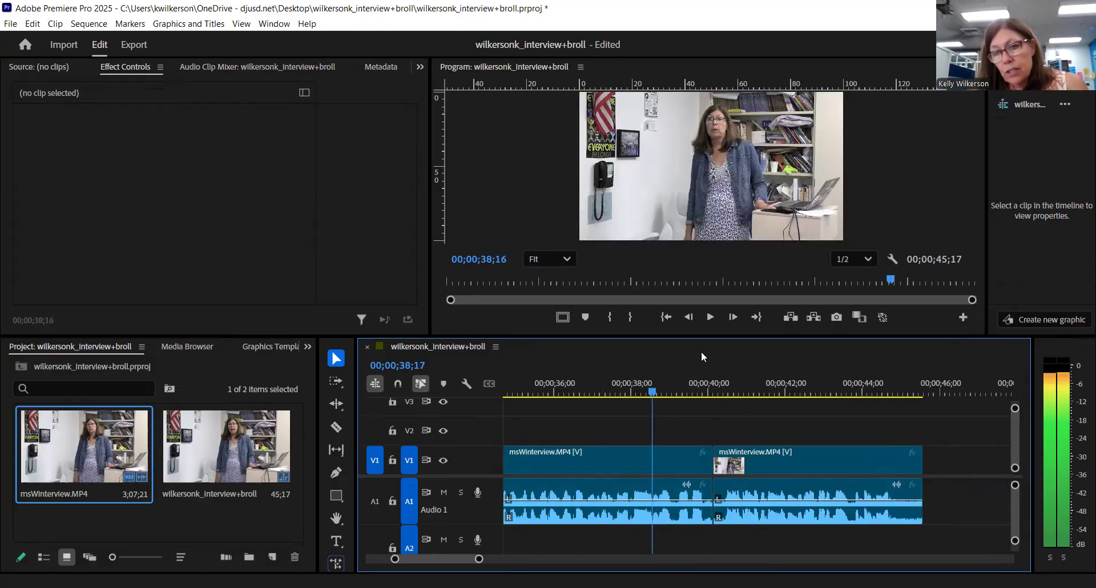
left_click(710, 317)
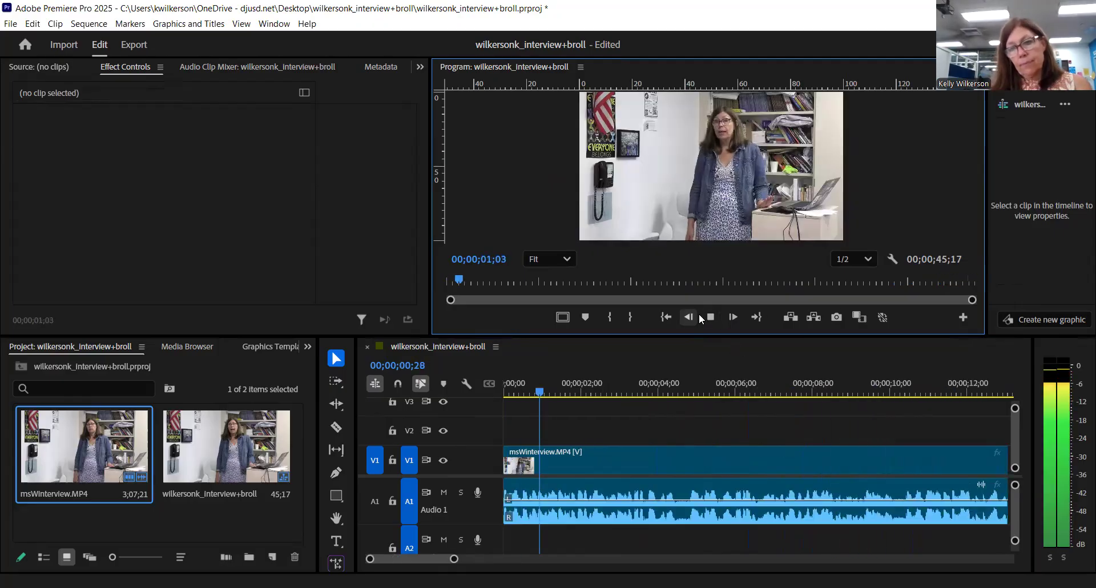
left_click(710, 317)
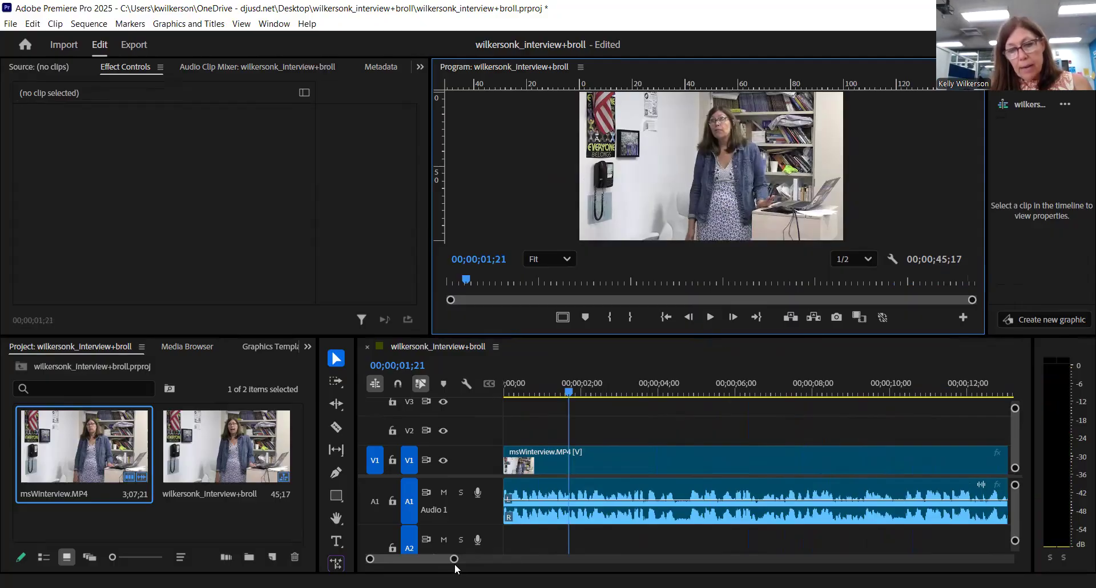
left_click_drag(454, 559, 504, 566)
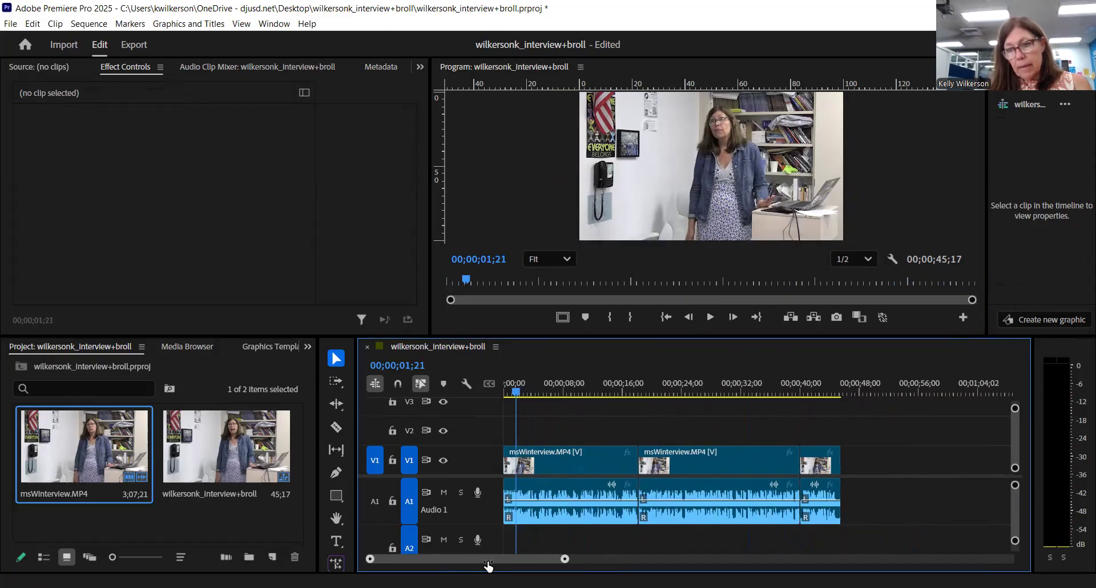